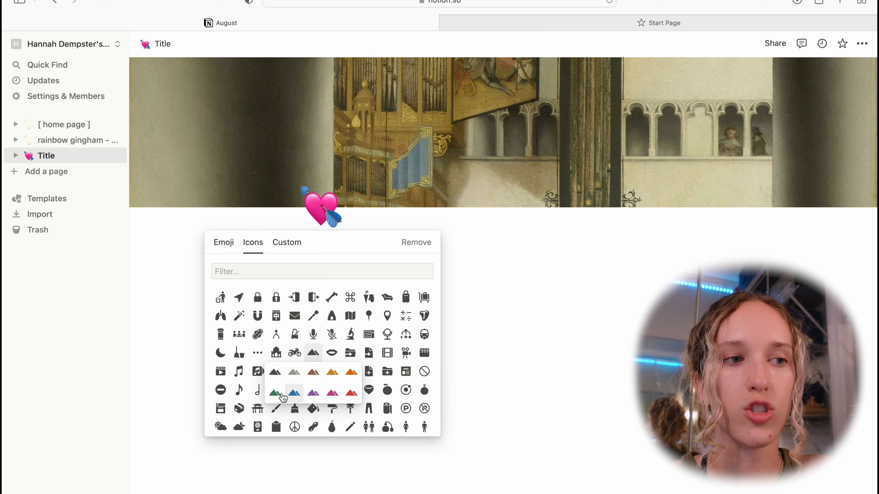
Set the page icon to the light gray mountains icon.
click(294, 372)
Try the solid red, blue and pale peach gallery colors as the page cover.
mouse_move(652, 197)
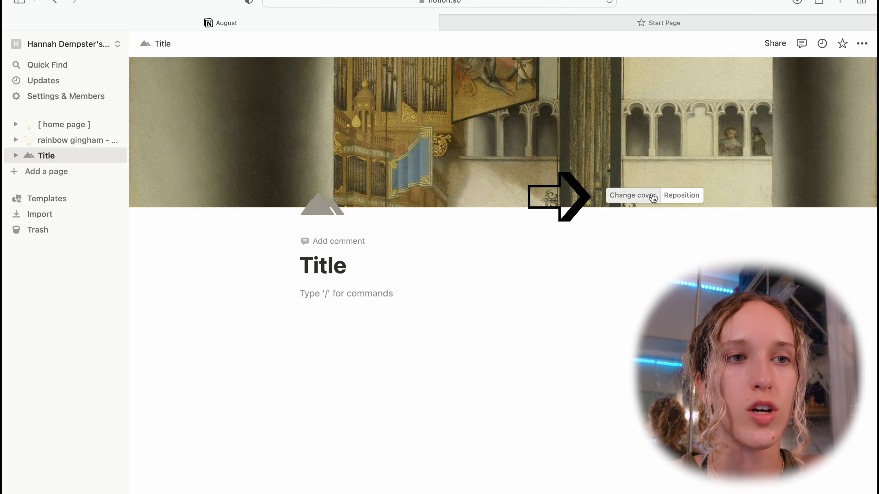
click(652, 196)
click(535, 279)
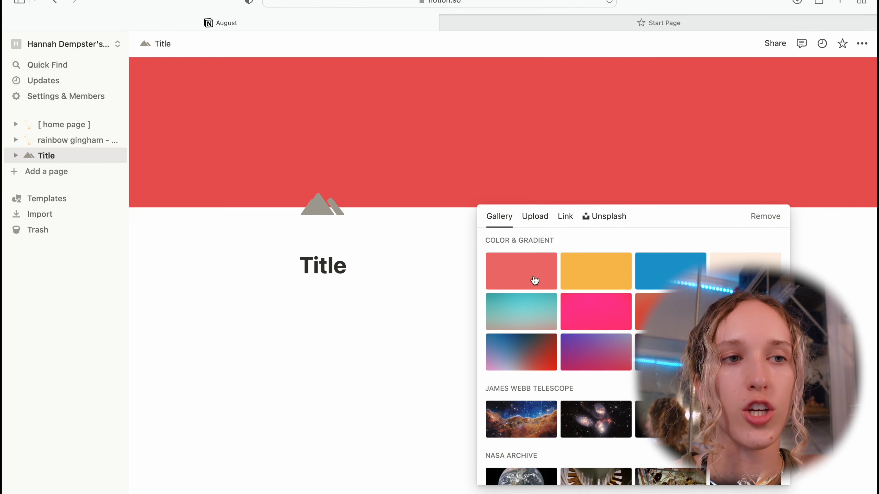
click(585, 283)
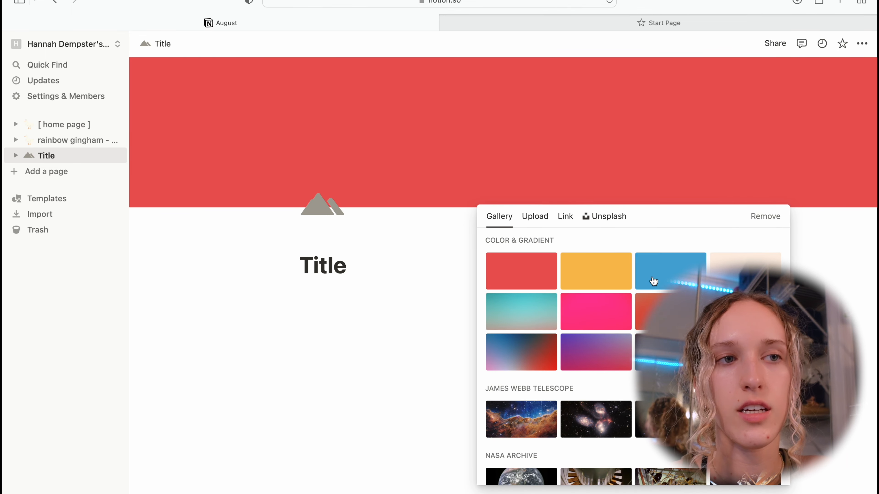
click(640, 281)
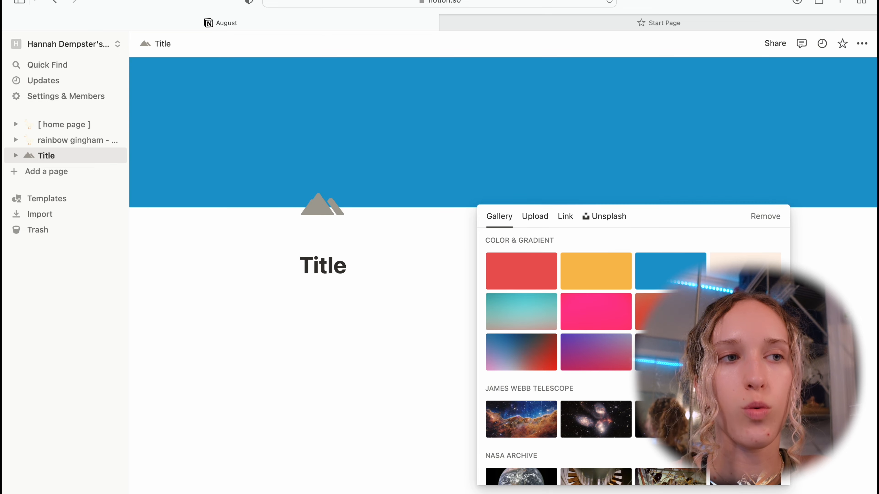
click(744, 273)
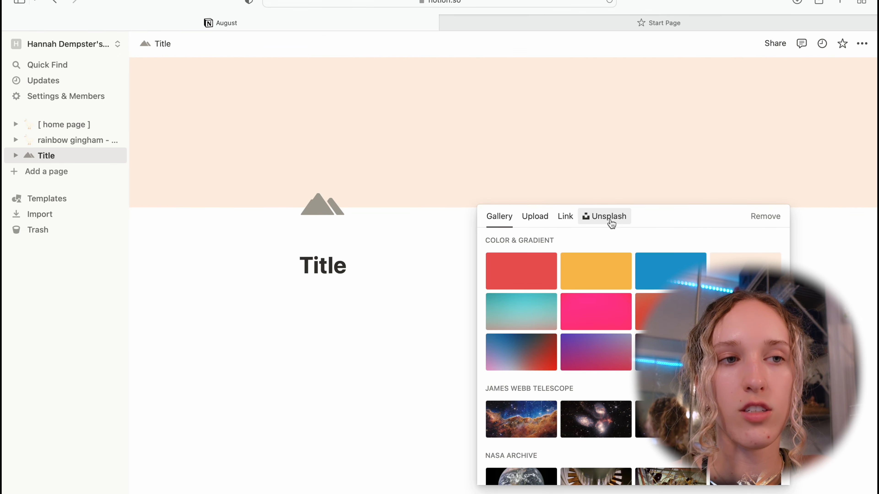
Search Unsplash for "aesthetic" and set the pink sunset suspension bridge photo as the page cover.
click(535, 217)
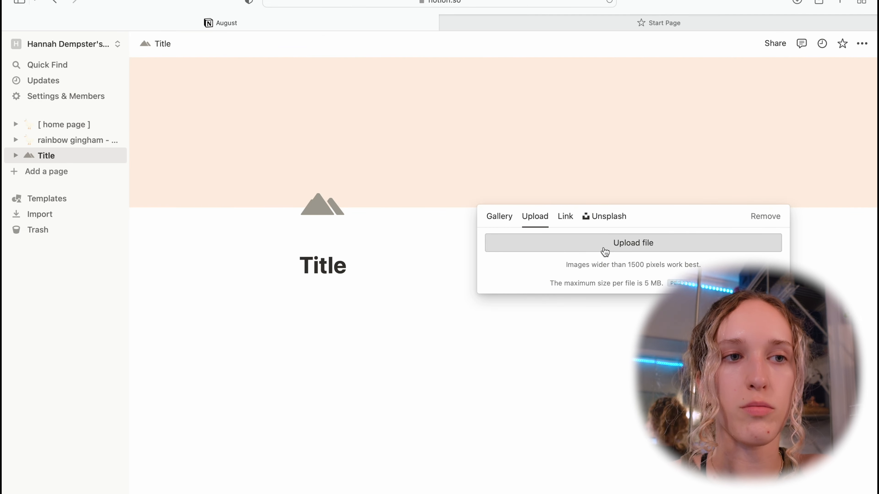
click(565, 216)
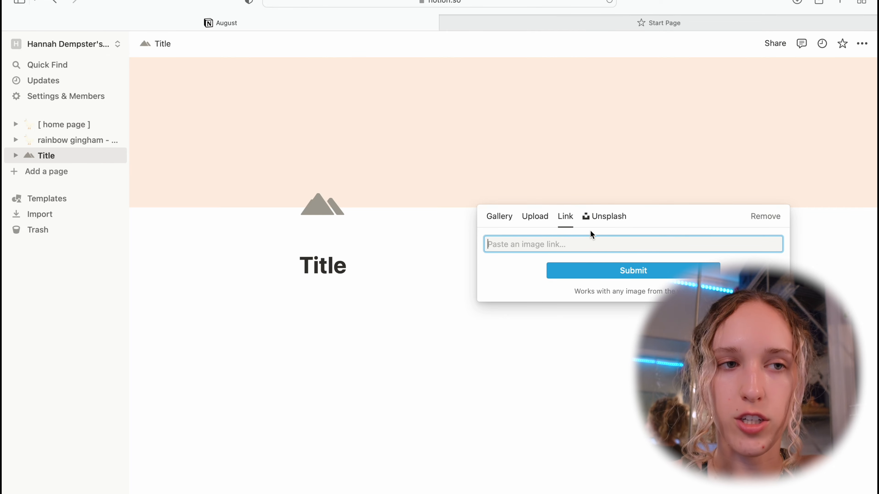
click(606, 218)
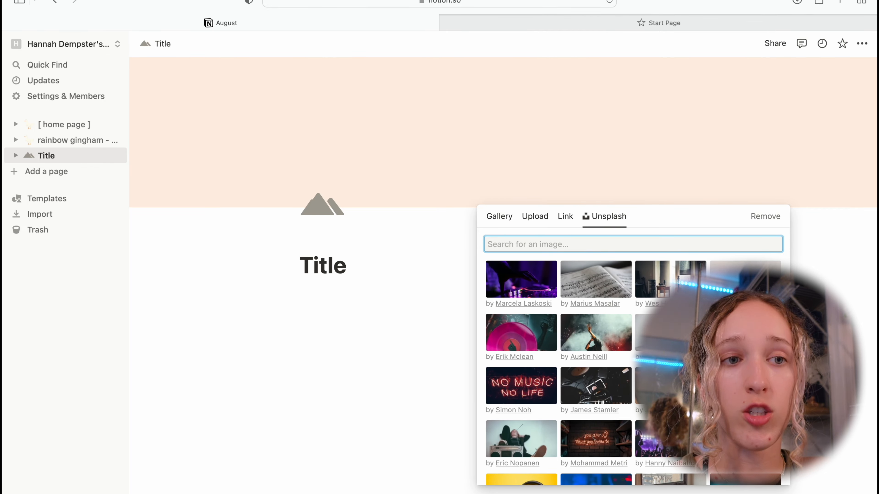
scroll(607, 428, down, 5)
scroll(607, 428, up, 5)
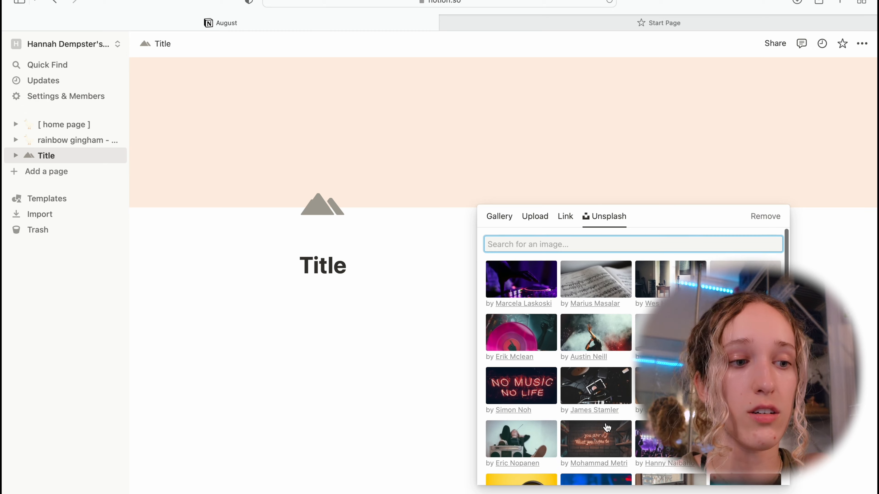
text(aesthetic)
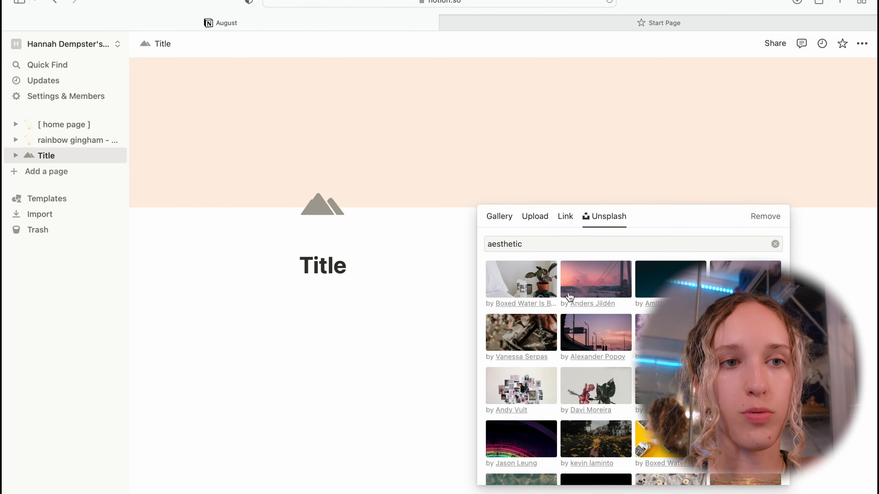
click(606, 294)
click(422, 268)
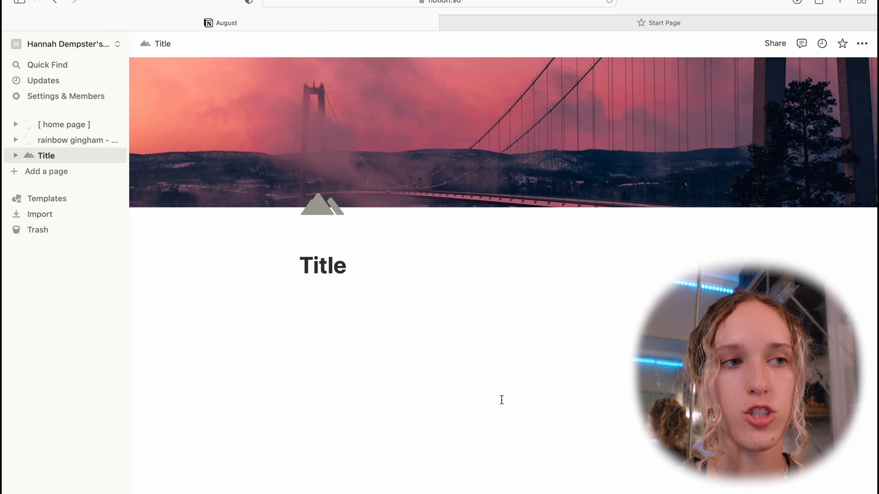
drag(300, 265, 368, 268)
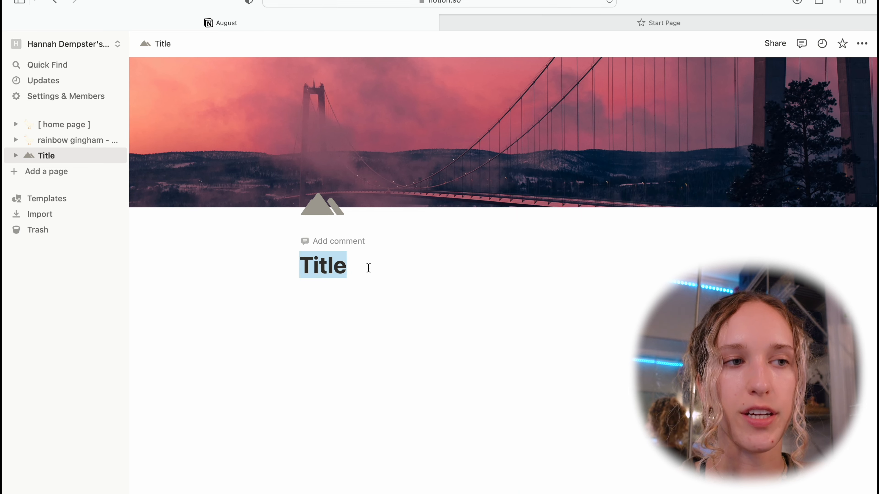
text(di)
key(BackSpace)
key(BackSpace)
text(Title)
click(342, 324)
click(411, 252)
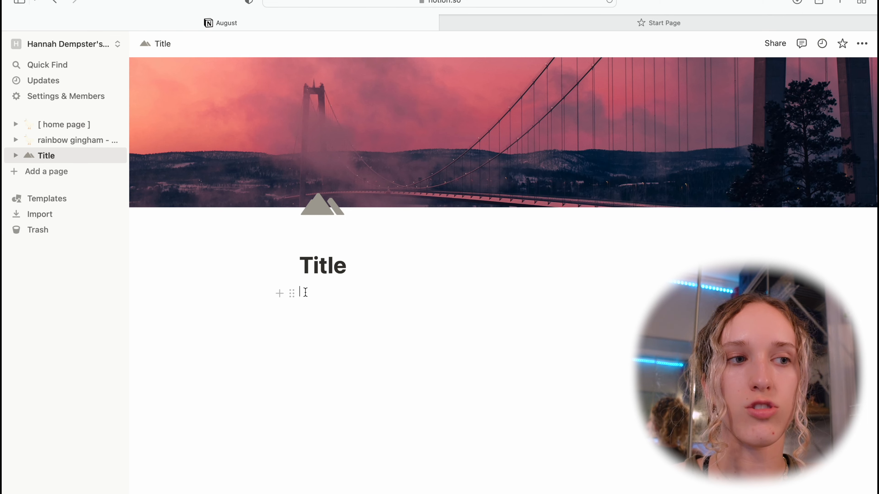
click(348, 261)
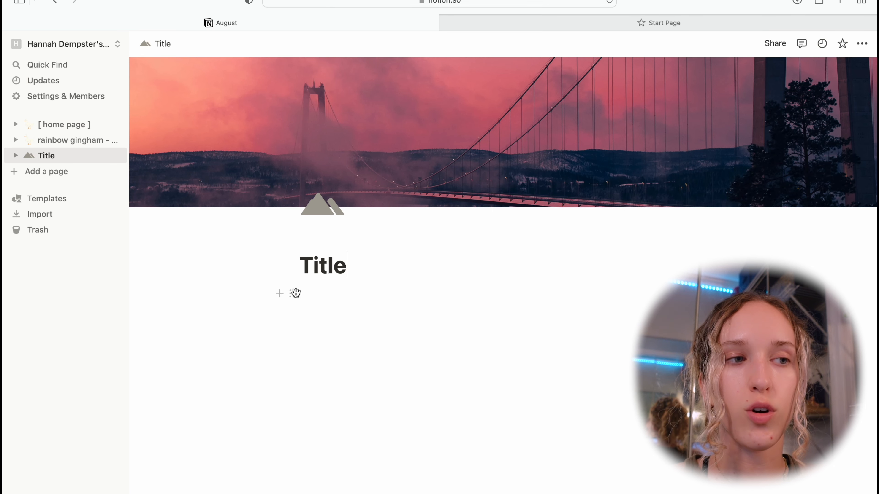
Add an empty sub-page named "Page" below the title and return to the parent page.
click(279, 296)
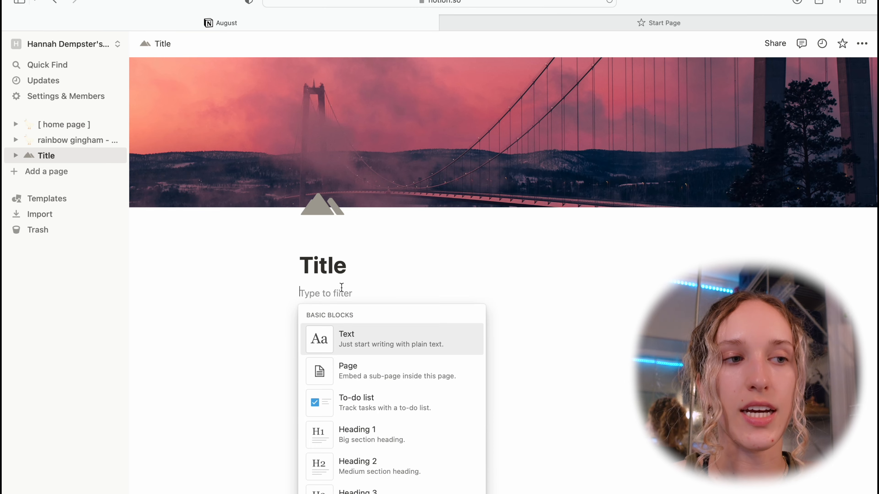
scroll(354, 348, down, 2)
scroll(354, 349, down, 20)
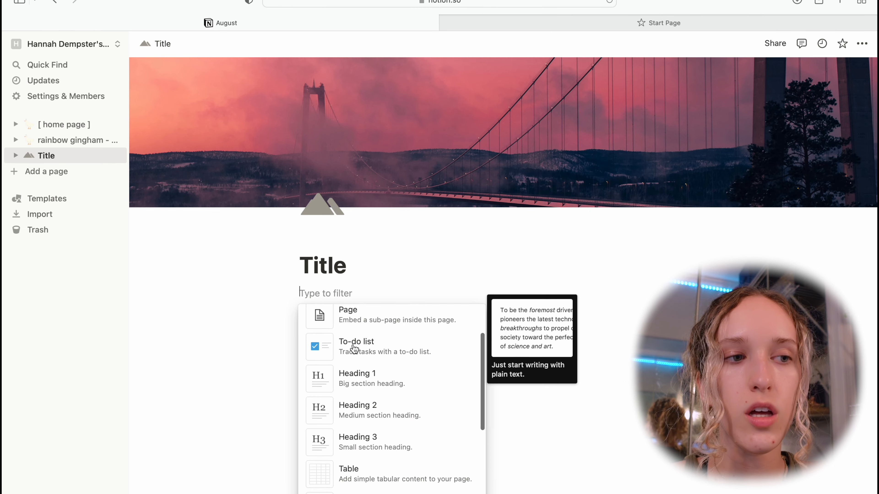
scroll(353, 349, down, 20)
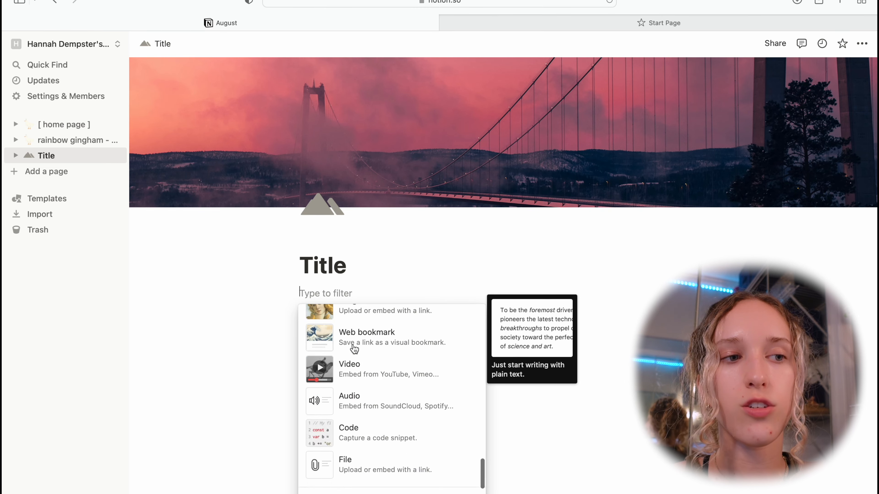
scroll(354, 349, up, 20)
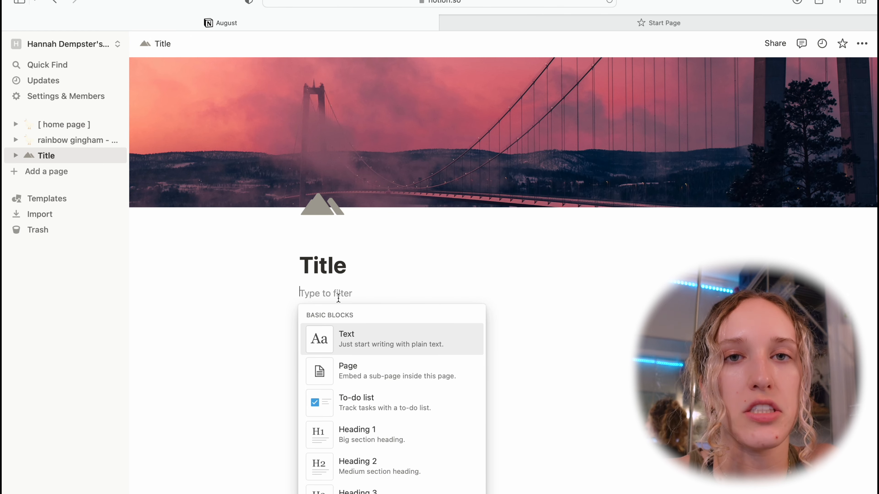
click(348, 370)
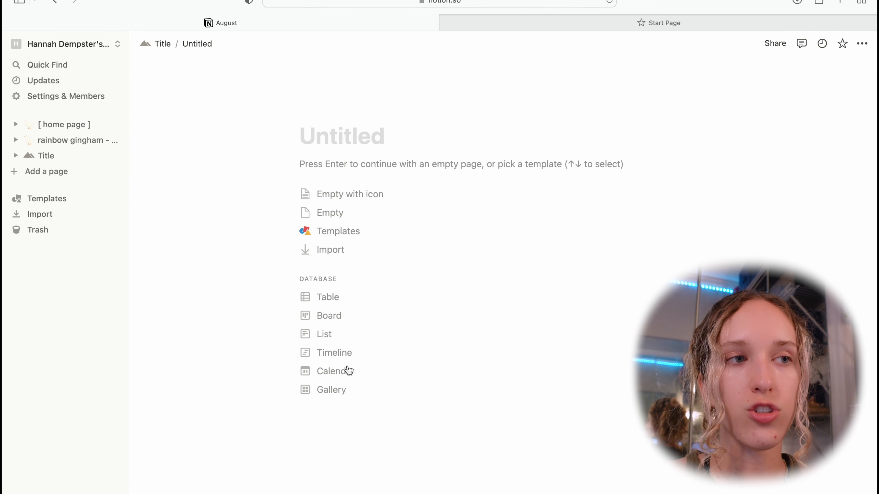
text(Page)
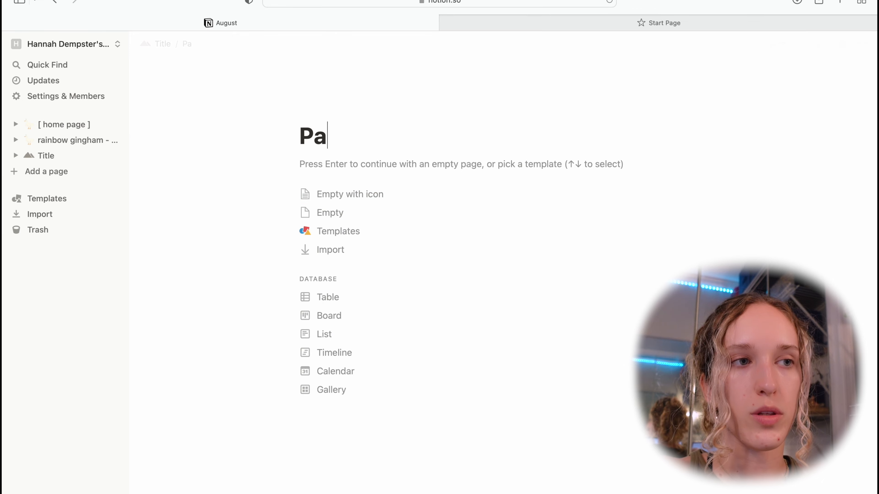
click(345, 221)
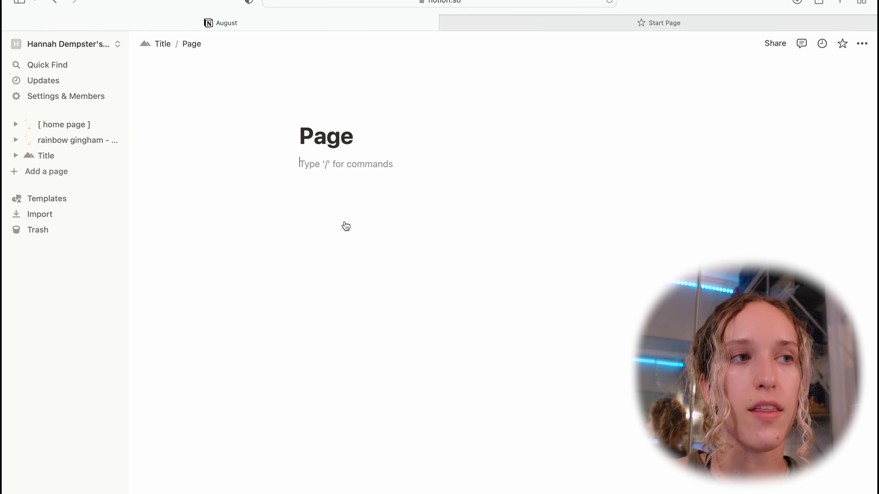
click(53, 3)
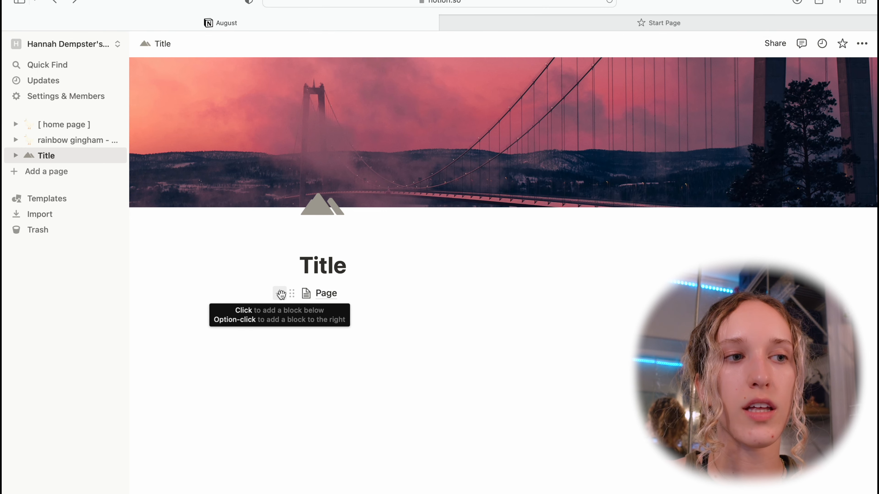
Add a to-do list block below the sub-page link with the item "To do list".
click(280, 294)
click(373, 434)
text(To do list)
key(Return)
text(things)
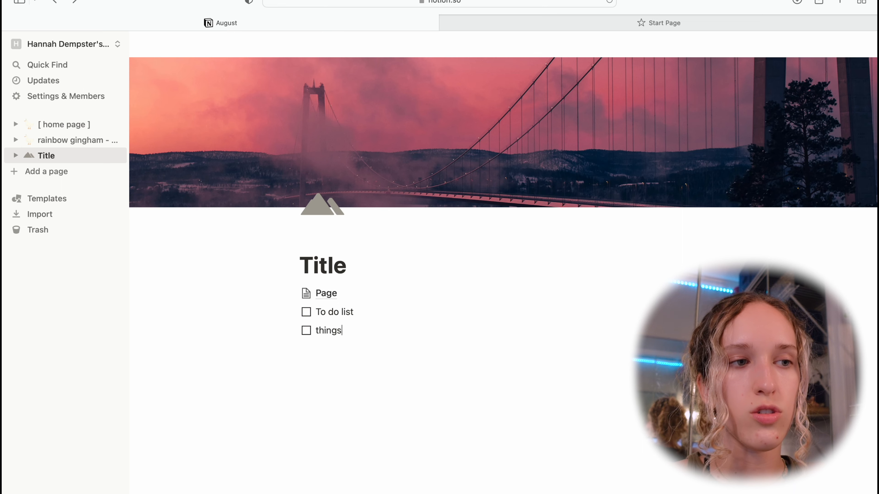
key(BackSpace)
key(BackSpace)
key(BackSpace)
key(BackSpace)
key(BackSpace)
key(BackSpace)
key(BackSpace)
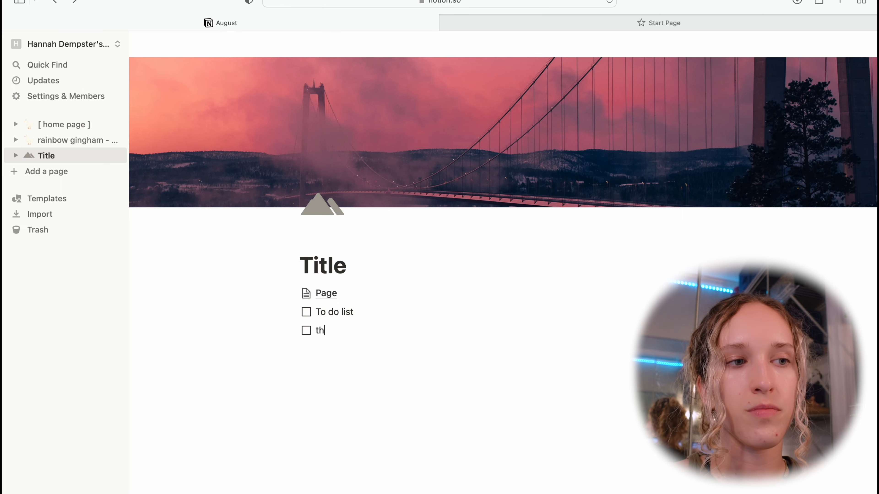
Add a Heading 1 block reading "Heading 1" below the to-do item and a Heading 2 block reading "Heading 2" under it.
click(279, 312)
click(372, 245)
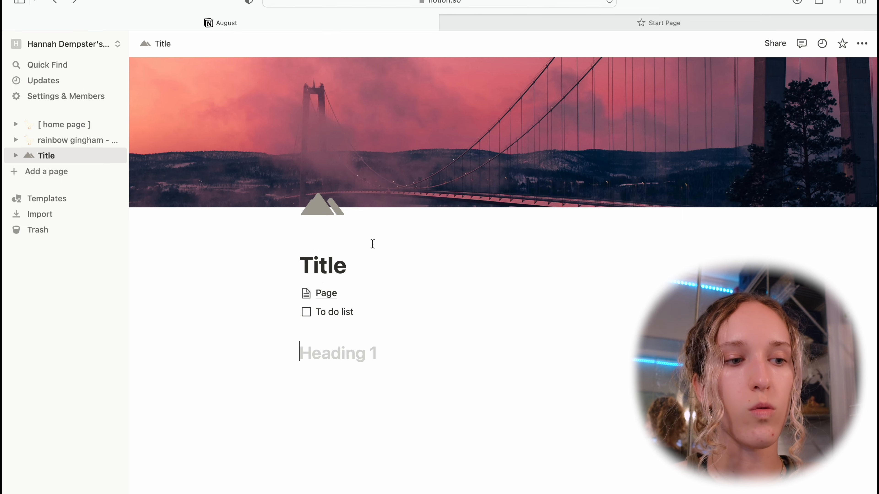
text(Heading)
click(280, 353)
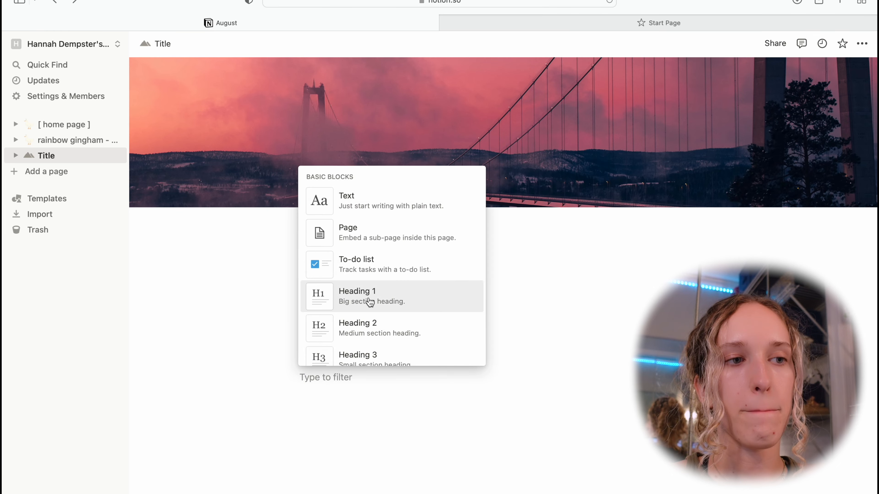
click(365, 320)
text(Heading 2)
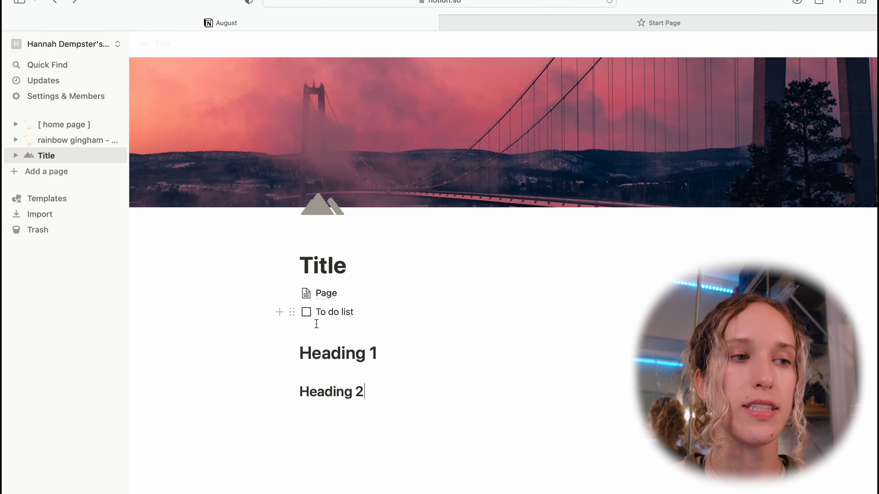
Add a Heading 3 block reading "Heading 3" below the Heading 2 block.
click(281, 391)
click(358, 385)
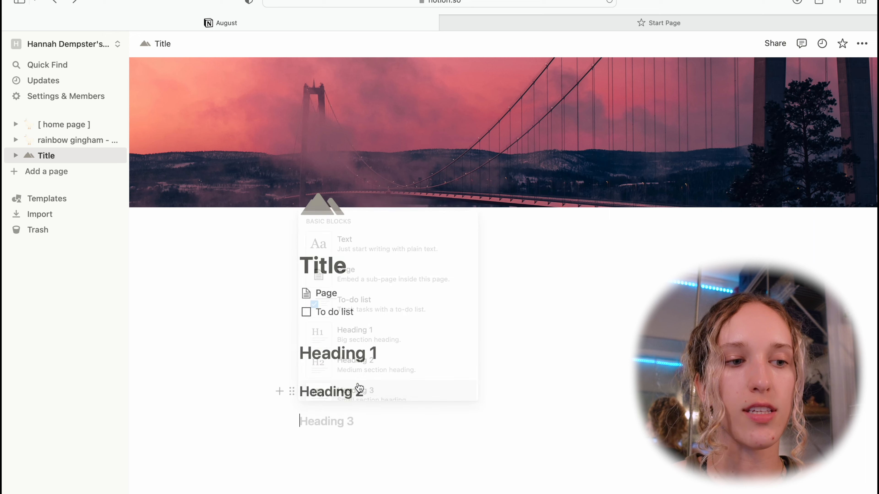
text(Heading 3)
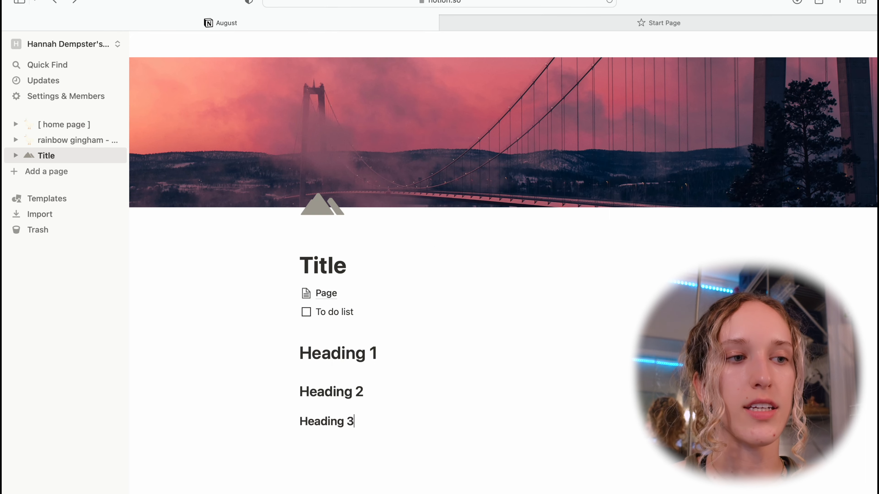
Insert a simple table below the Heading 3 block and enter "Table" in its first cell.
click(279, 421)
scroll(346, 377, down, 1)
click(363, 356)
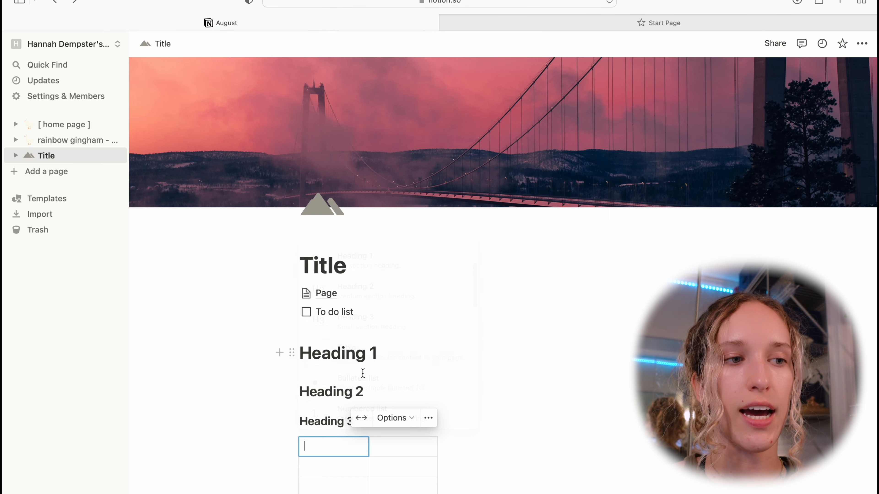
scroll(363, 373, down, 3)
text(Table)
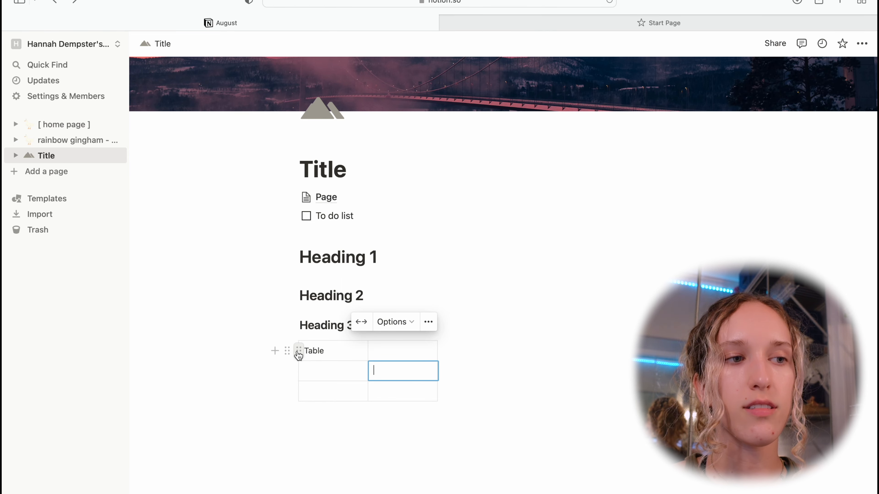
Turn the table's first row into a header row.
click(299, 351)
click(419, 211)
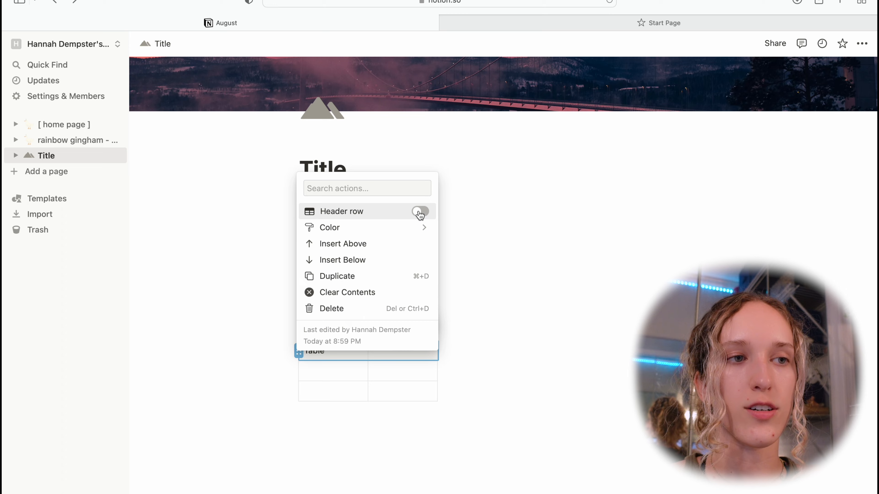
click(354, 421)
click(350, 352)
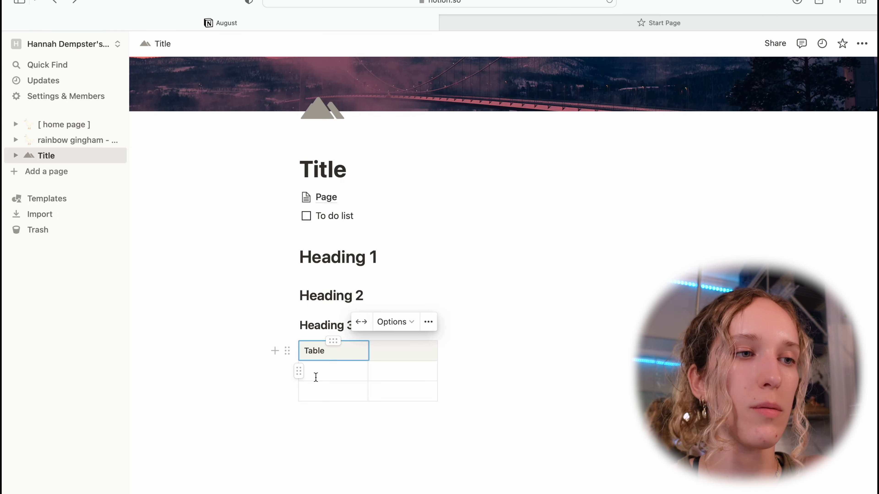
Add a bulleted list below the table with the item "hello".
click(275, 350)
scroll(401, 339, down, 3)
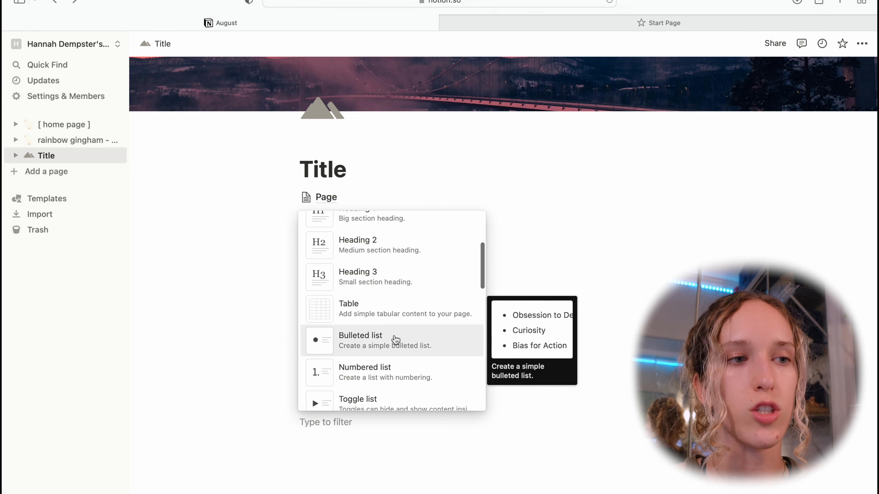
click(395, 341)
text(hello)
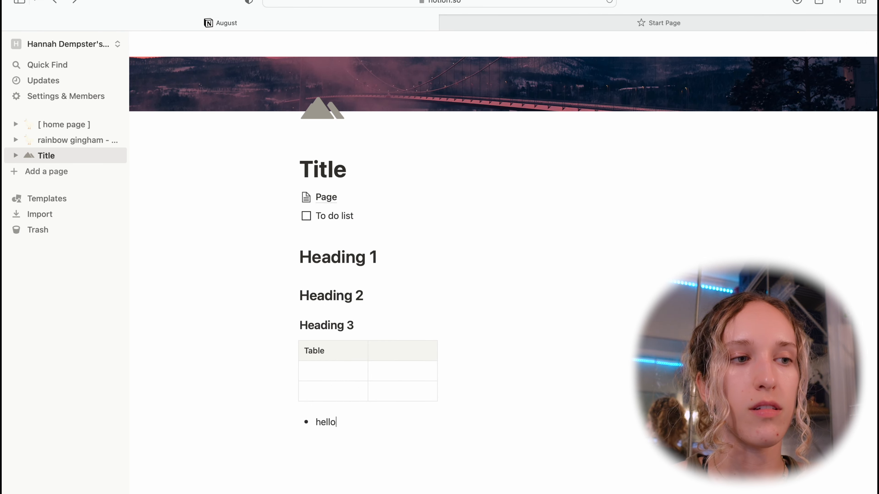
Add a numbered list below the bulleted list with the item "numbered list".
click(275, 422)
click(334, 345)
text(numbered)
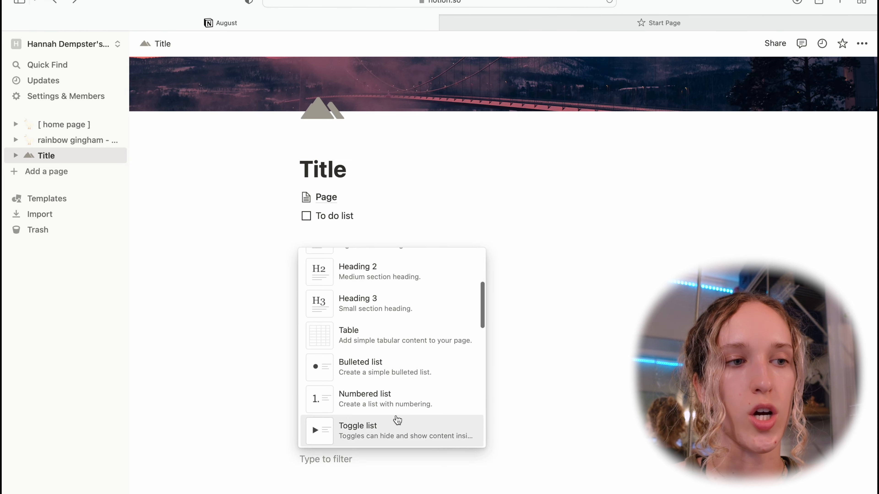
Add a toggle list below the numbered list and name it "toggle list".
scroll(396, 420, down, 2)
click(399, 400)
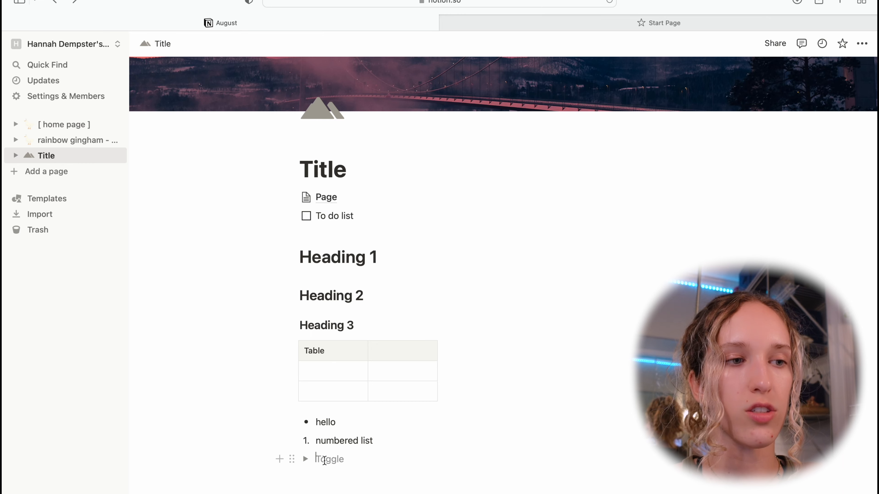
text(toggle list)
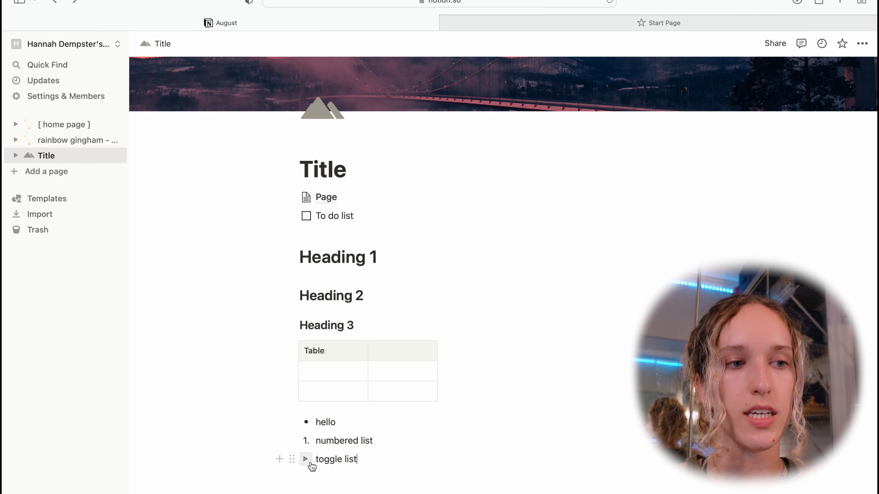
Nest a toggle item reading "under the list" inside the toggle list and collapse the parent toggle.
key(Return)
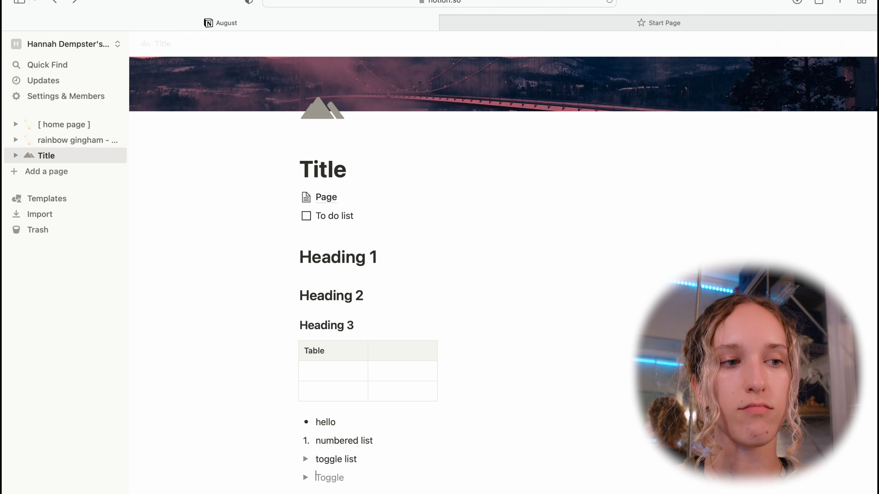
key(Tab)
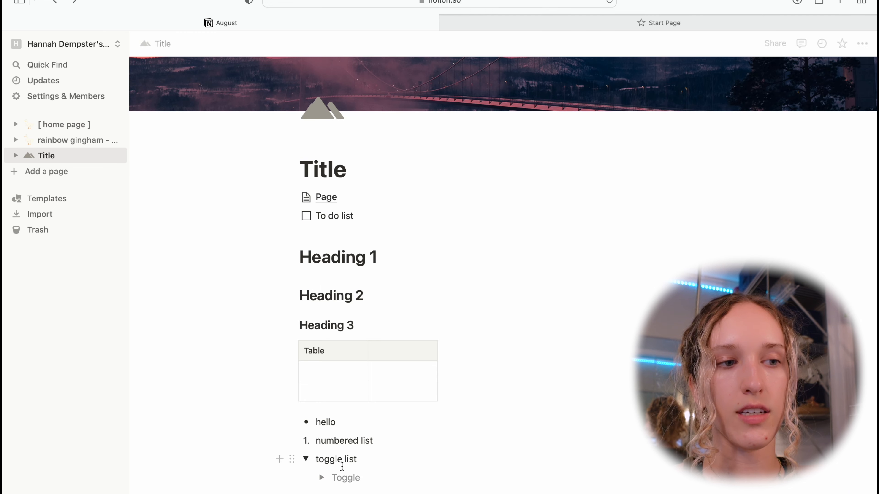
text(under)
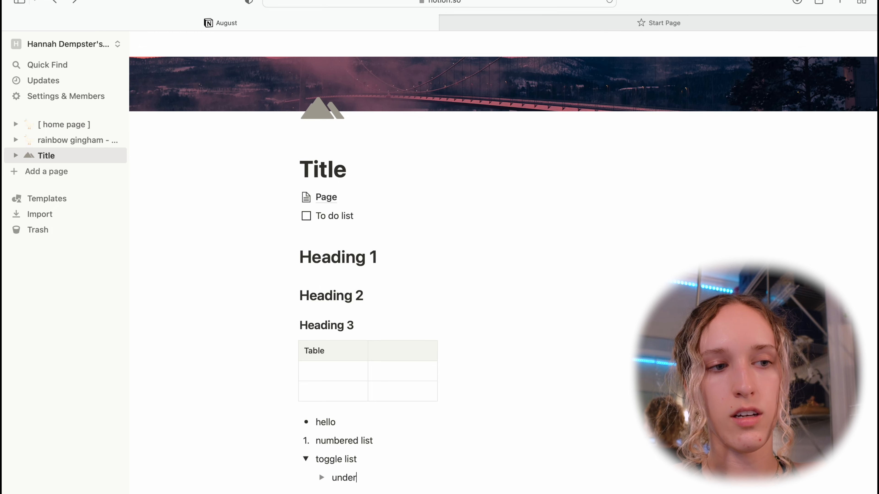
text( the list)
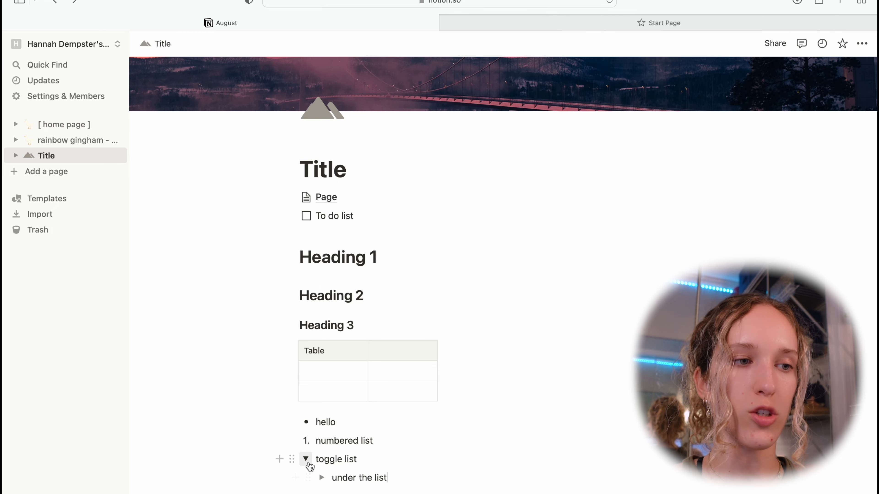
click(307, 464)
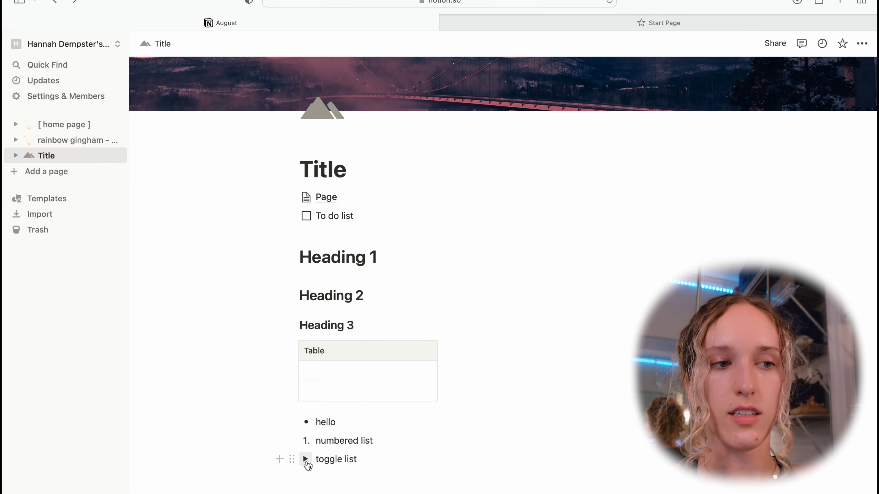
click(306, 459)
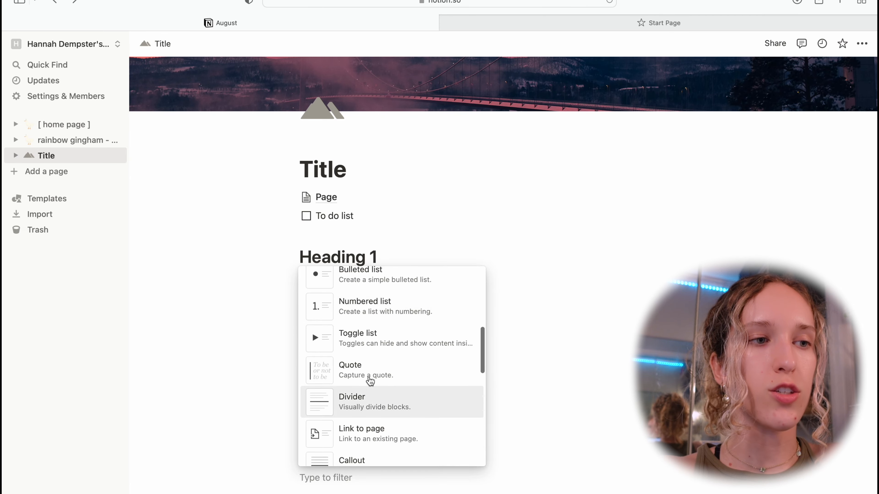
Add a quote block reading "quote here" below the toggle list.
click(371, 370)
scroll(356, 449, down, 4)
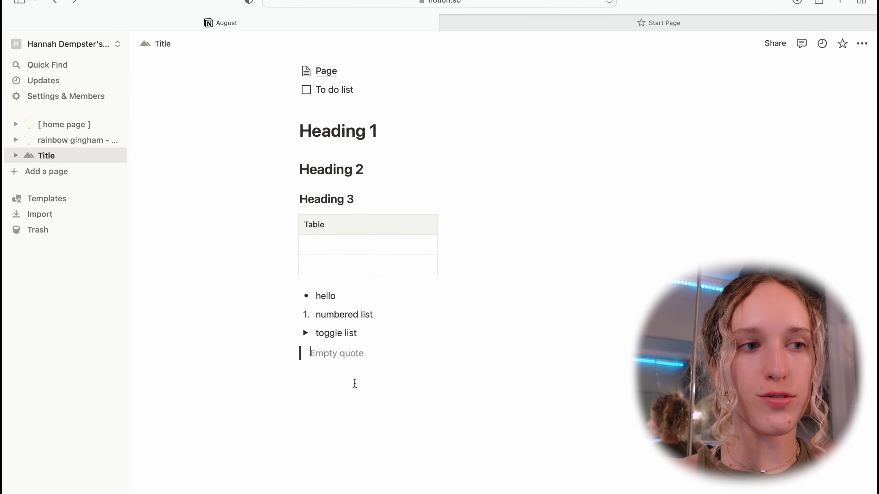
text(de)
Insert a divider below the quote block.
scroll(367, 315, down, 4)
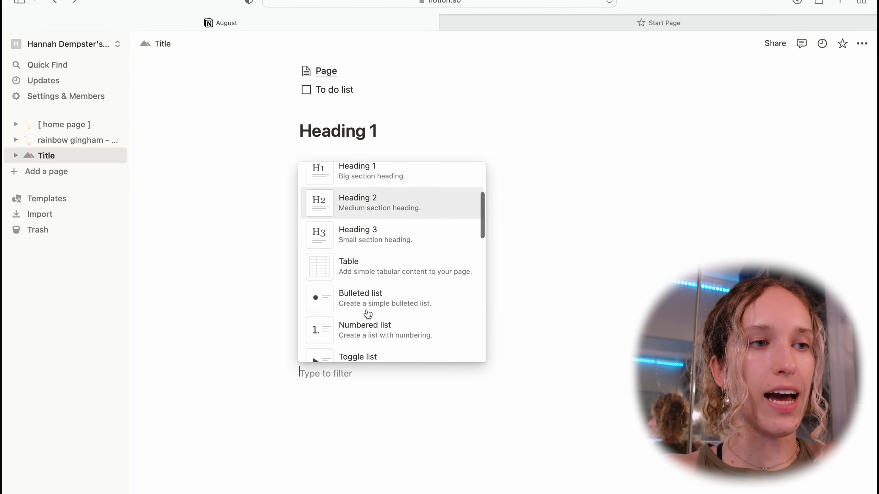
scroll(368, 314, down, 4)
click(371, 281)
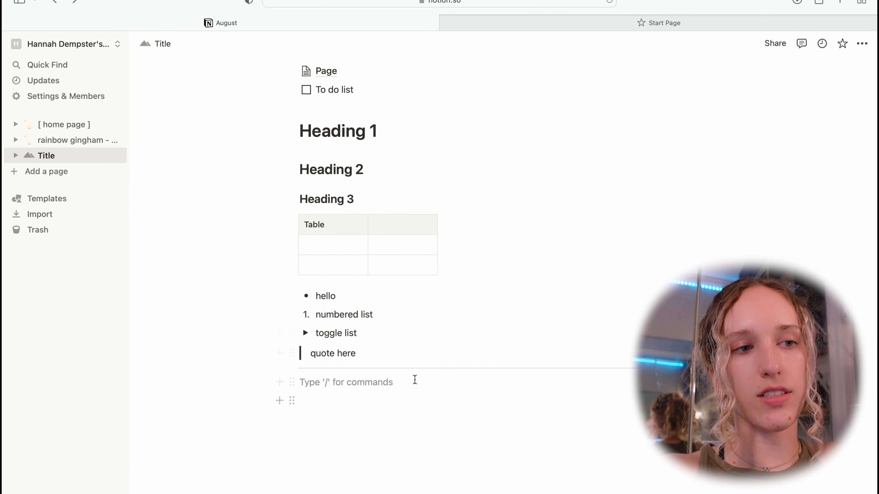
Add a link to the [ home page ] page below the divider, then follow it and return to this page.
click(279, 383)
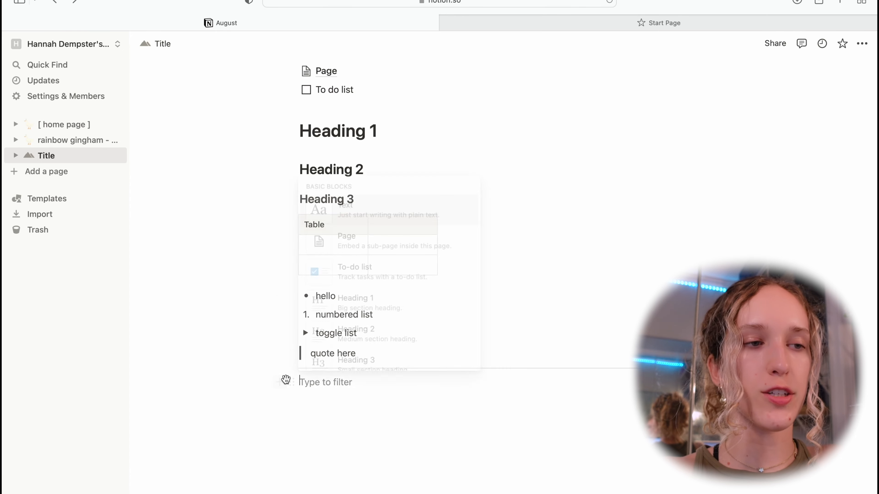
scroll(410, 339, down, 5)
scroll(411, 342, down, 4)
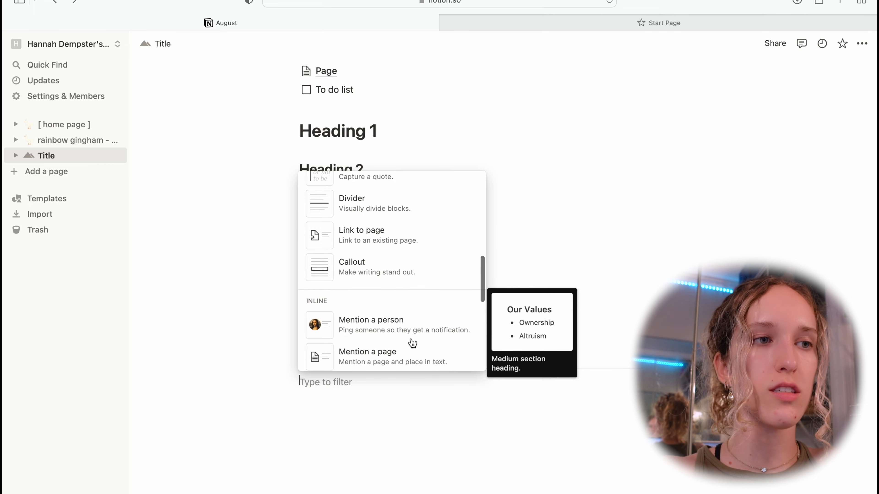
click(372, 241)
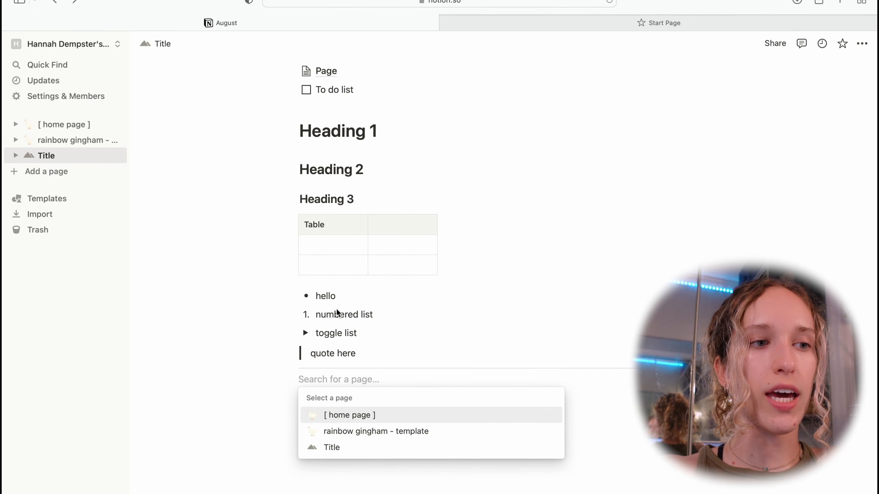
click(352, 417)
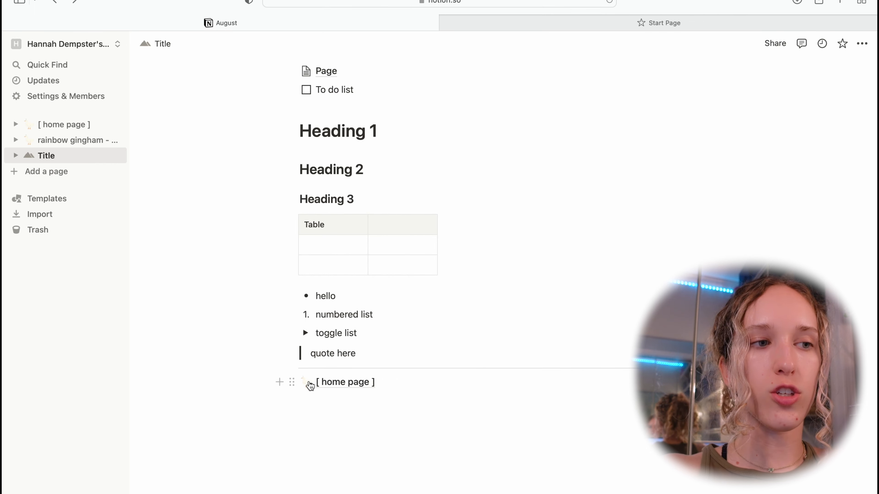
click(368, 383)
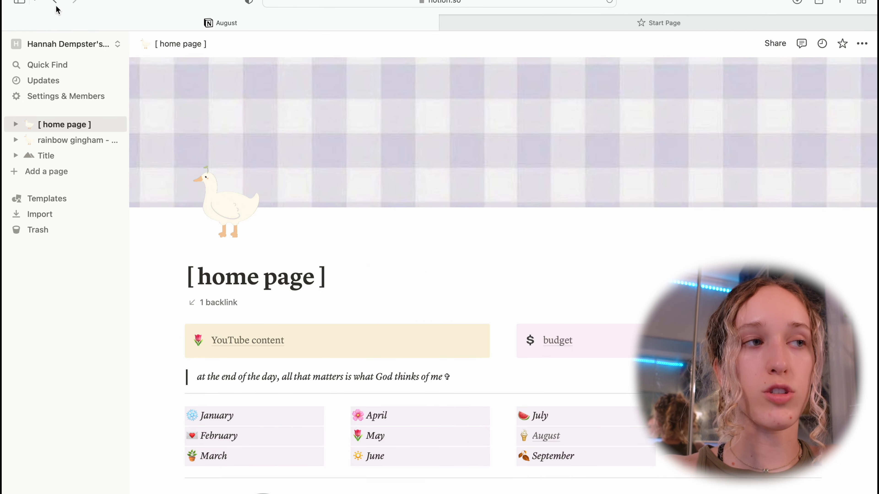
click(55, 3)
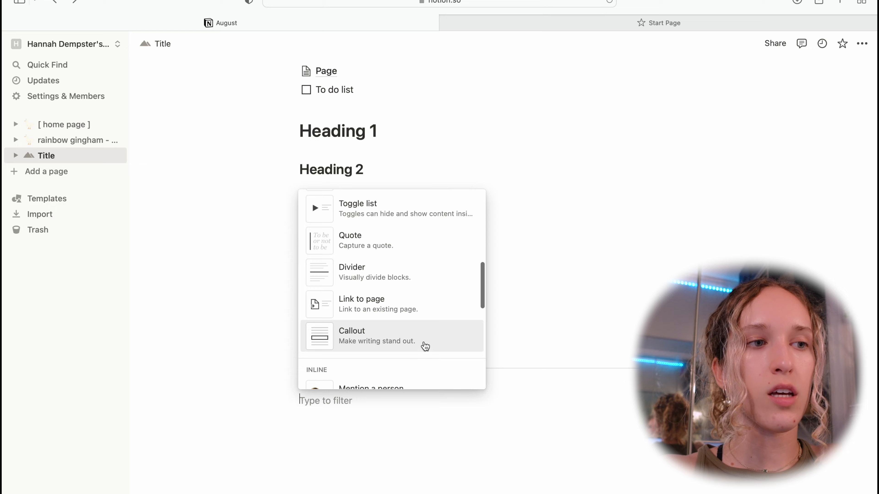
Add a callout below the page link reading "highlighted writing" and change its icon to the green check mark emoji.
click(425, 346)
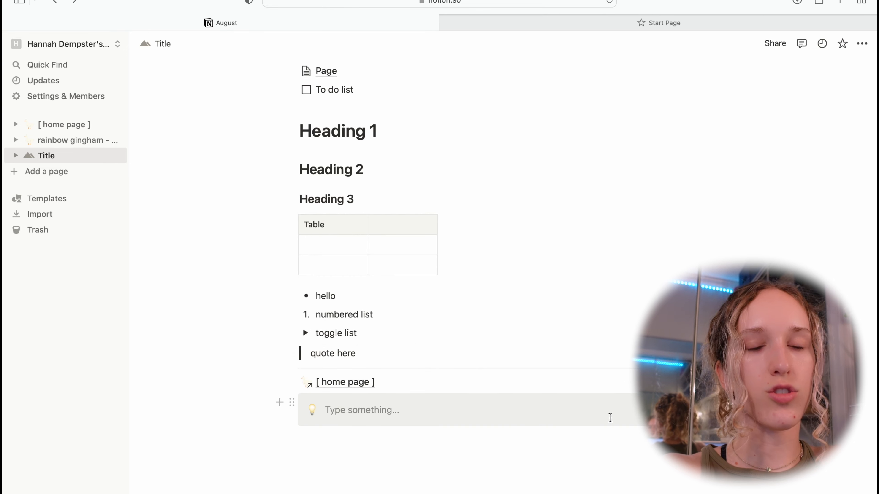
text(highlighted writing)
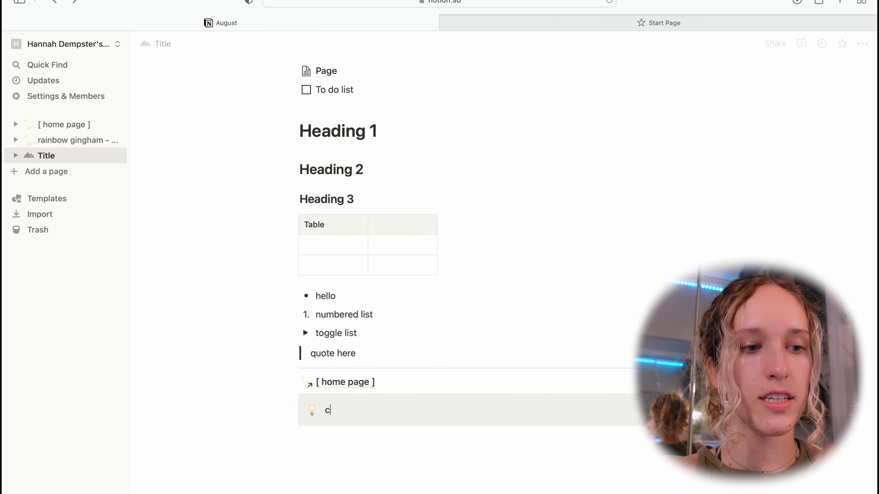
click(311, 413)
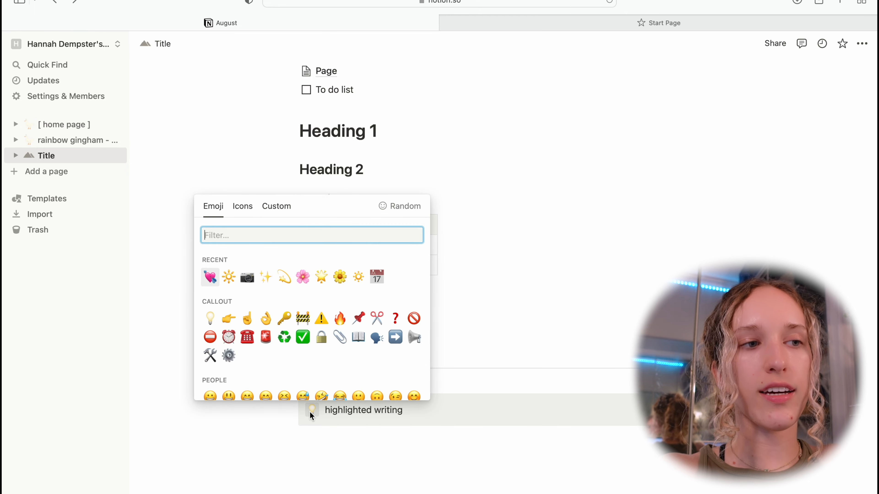
click(287, 335)
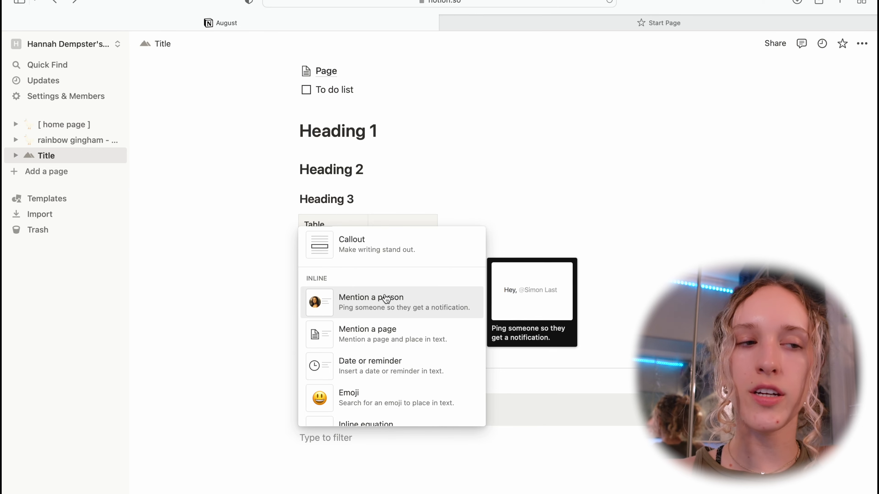
click(386, 298)
text(h)
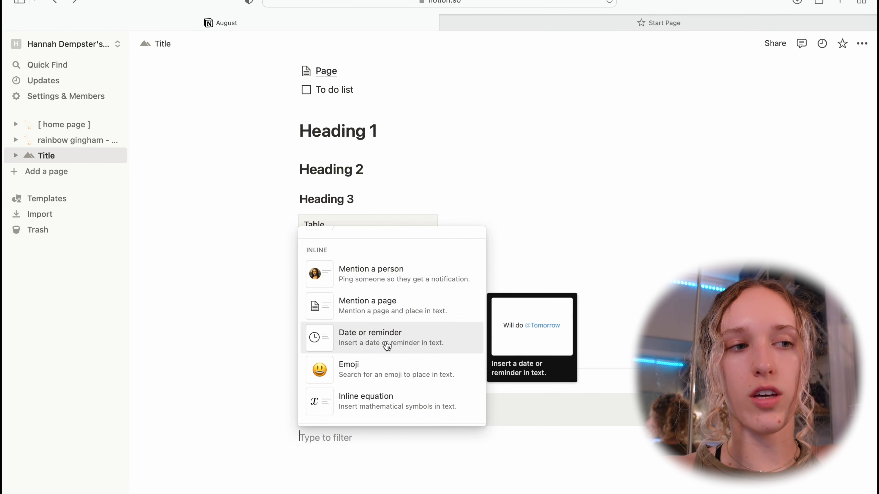
scroll(386, 345, down, 1)
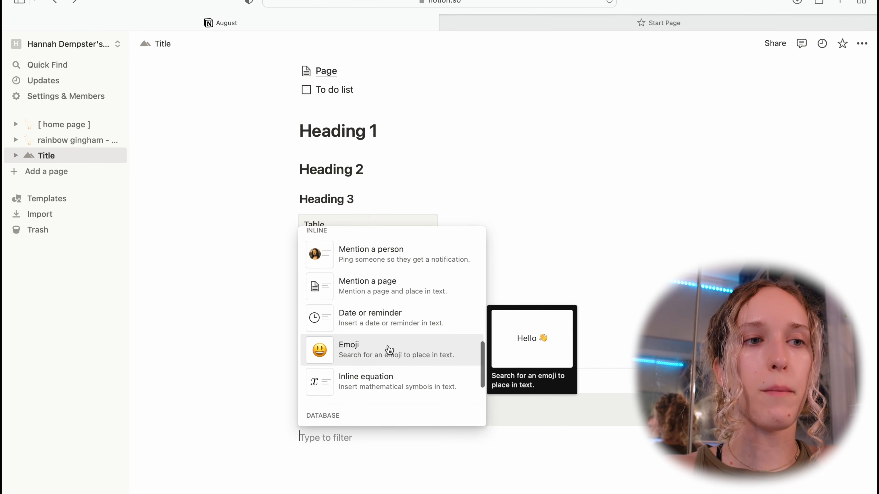
click(387, 350)
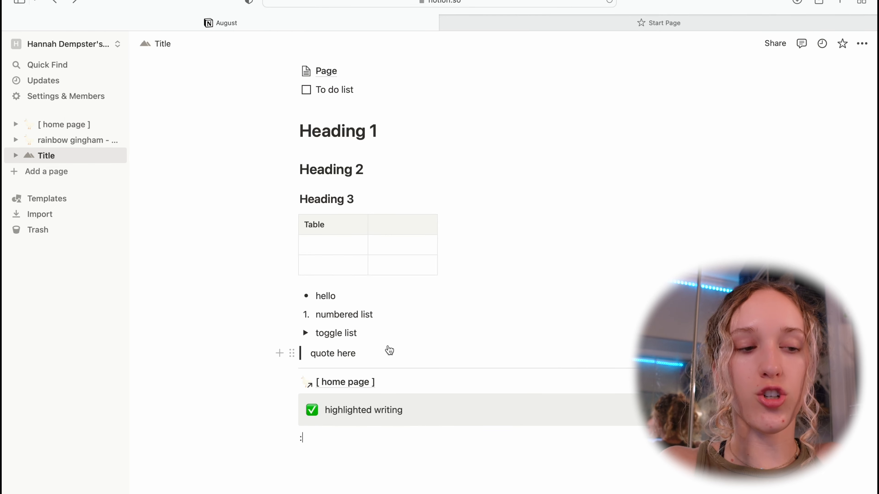
text(summer)
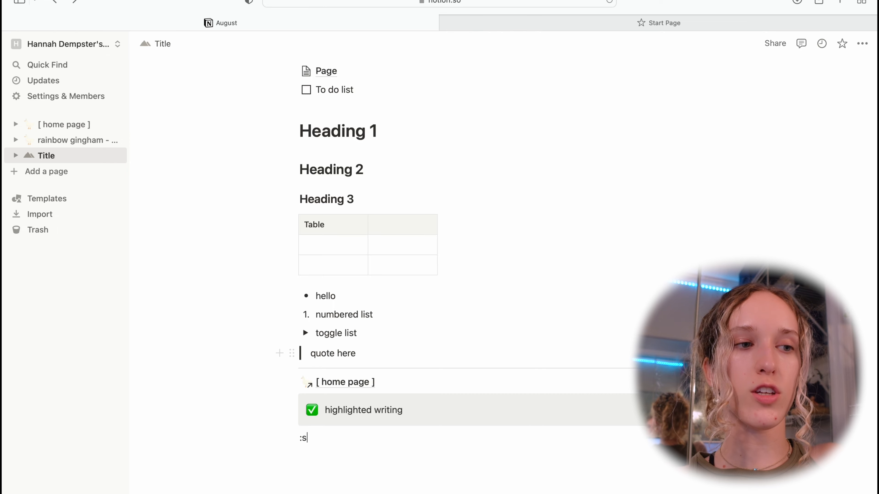
key(BackSpace)
key(BackSpace)
key(BackSpace)
key(BackSpace)
key(BackSpace)
key(BackSpace)
key(BackSpace)
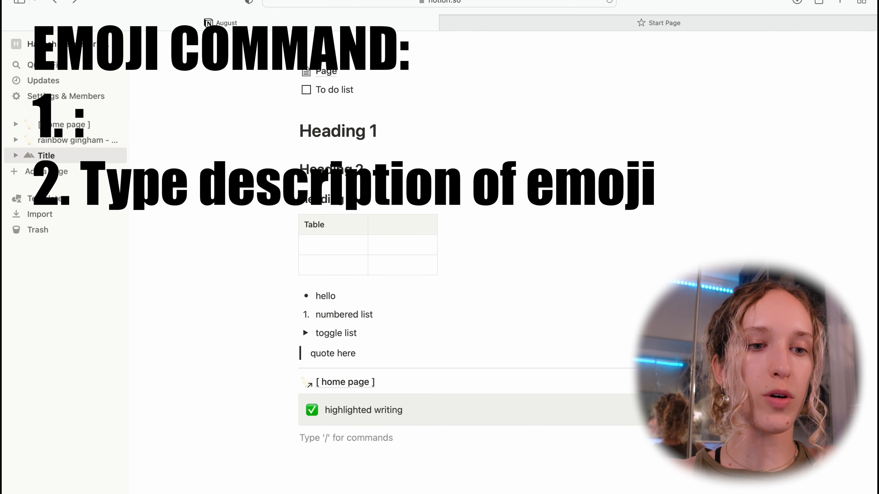
Insert the watermelon emoji below the callout by searching inline emojis for "summer".
text(:su)
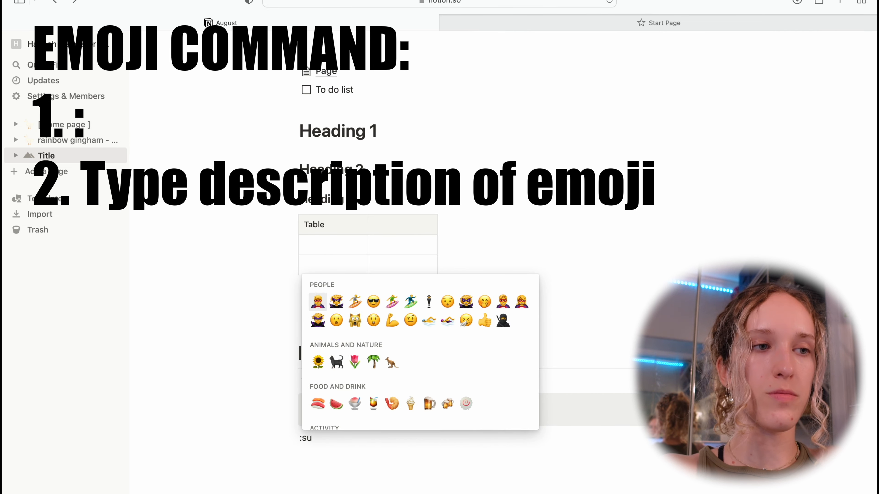
text(mmer)
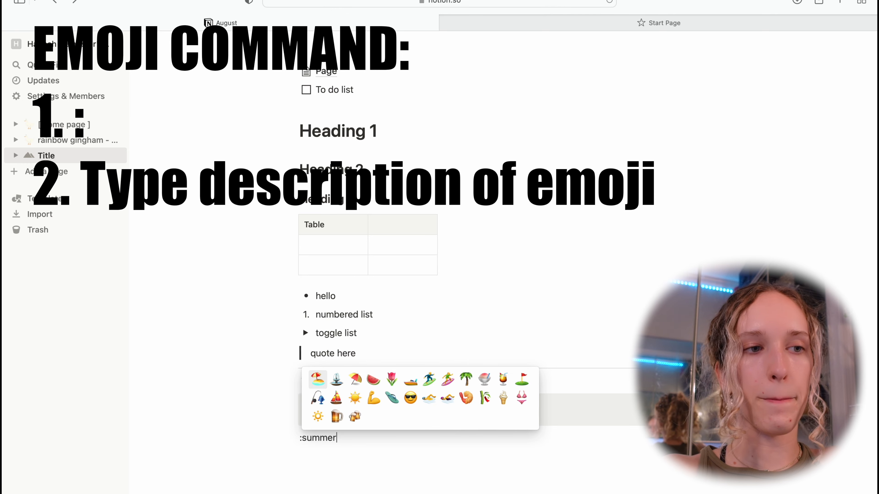
click(373, 380)
Insert a database table view below the watermelon emoji, backed by a new database titled "Name it".
click(279, 457)
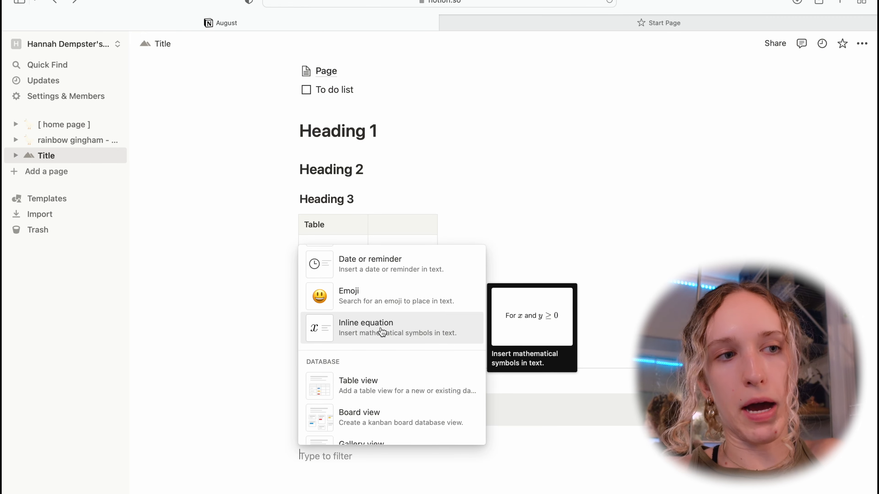
scroll(382, 332, down, 3)
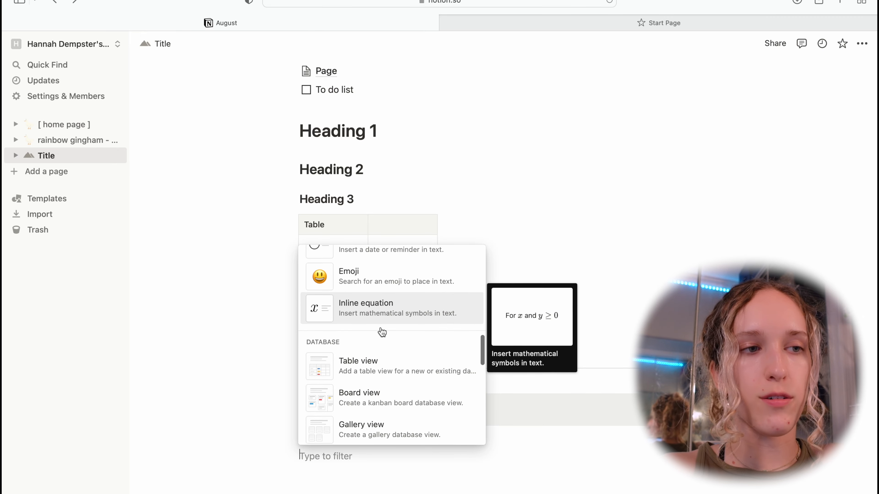
click(407, 334)
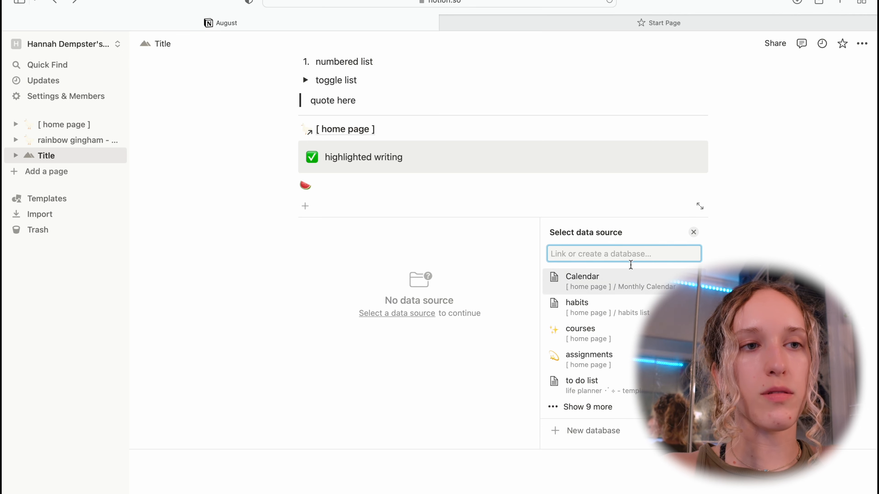
click(591, 430)
click(340, 307)
text(Name it)
Enter "laundry" as the name of the database table's first row.
click(327, 357)
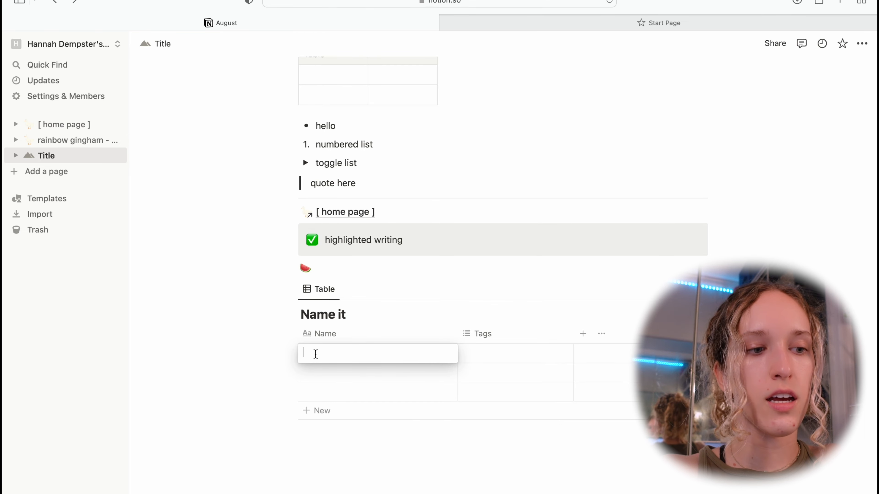
text(laund)
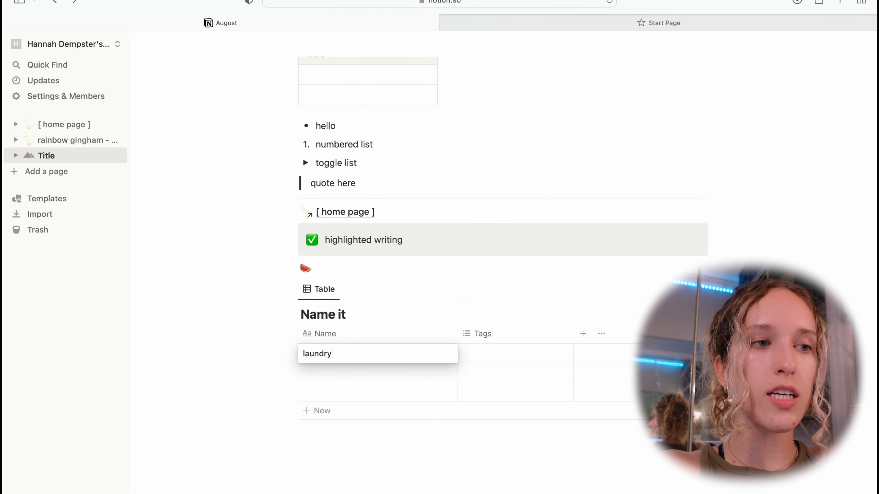
text(ry)
key(Return)
Create a new tag "cleaning" and assign it to the laundry row.
click(508, 359)
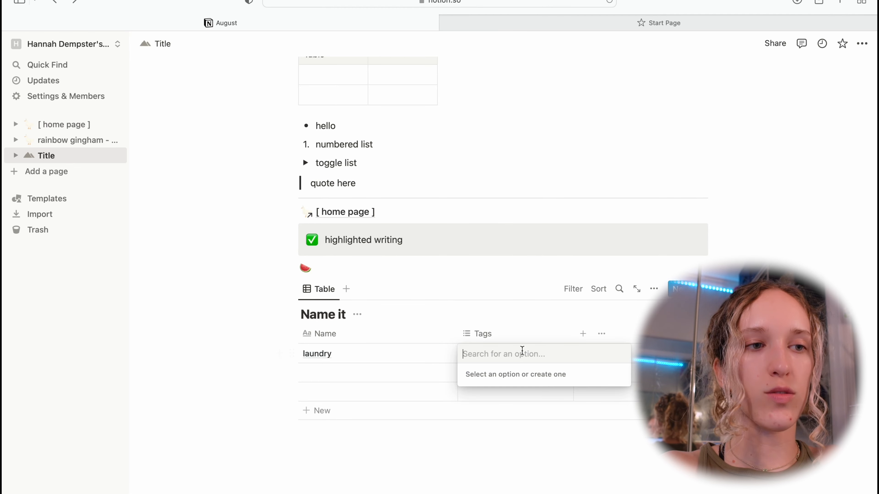
text(clea)
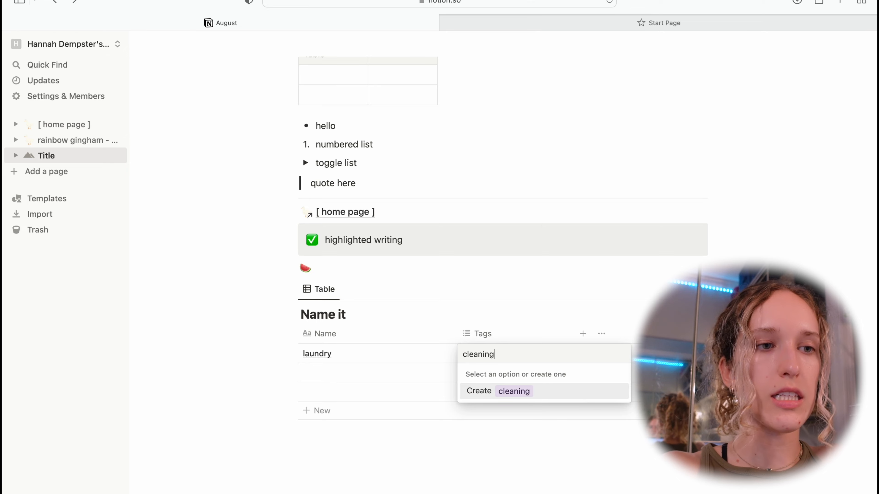
text(ning)
key(Return)
key(Escape)
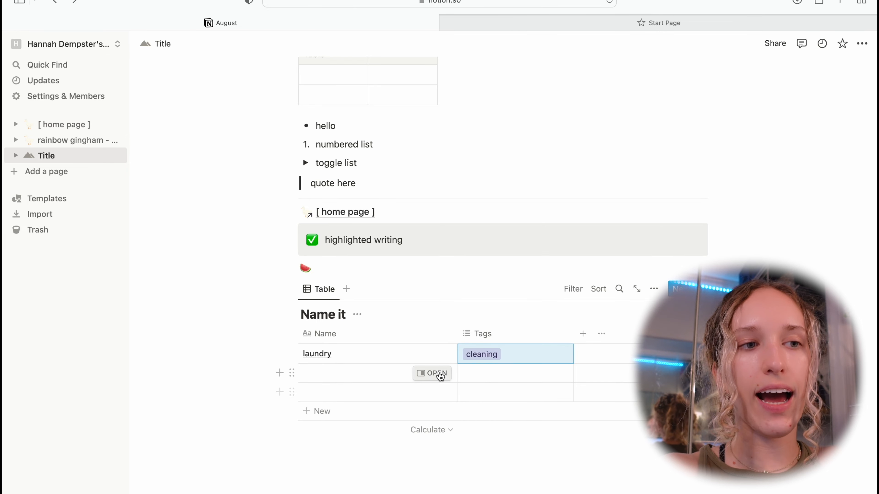
Name the table's second row "work assignment" and give it a new tag "work".
click(328, 376)
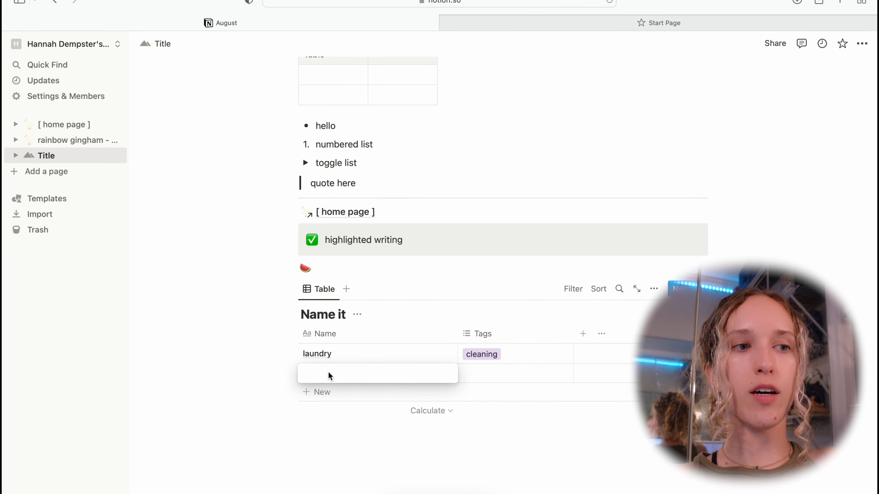
text(work assignment)
key(Return)
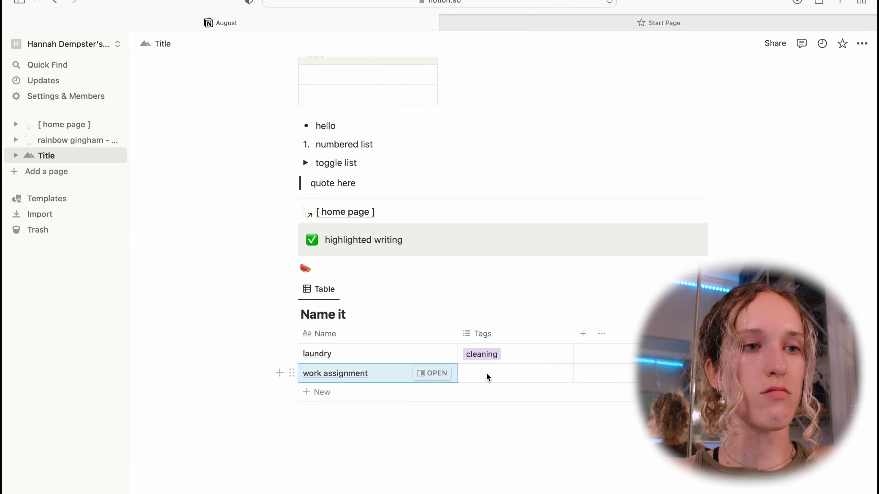
click(486, 373)
text(work)
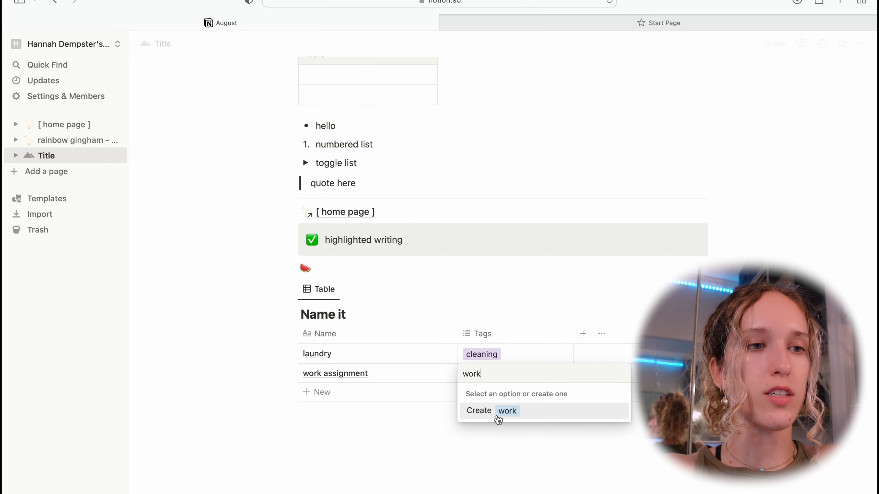
click(480, 414)
click(413, 433)
Add a new property named "Completed" to the database table.
click(603, 339)
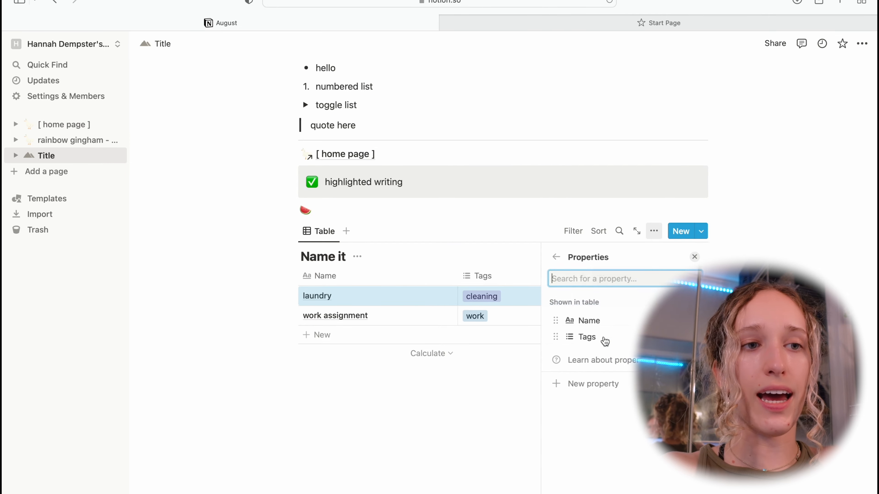
click(597, 388)
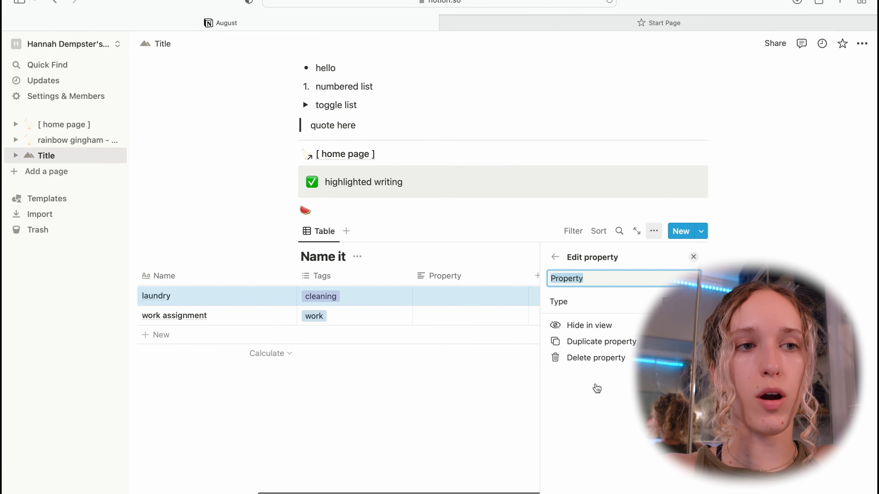
text(Complet)
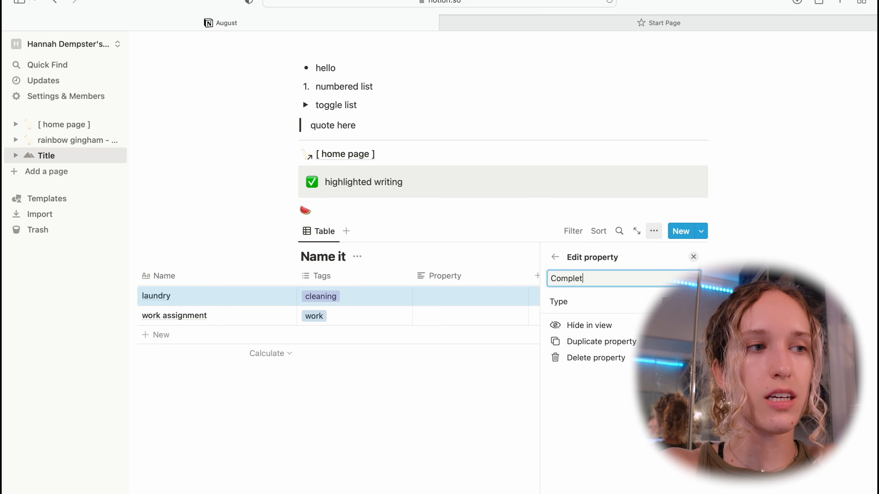
text(ed)
key(Return)
Rename the table's Name column to "To do".
click(308, 277)
key(BackSpace)
key(BackSpace)
key(BackSpace)
key(BackSpace)
text(To do)
key(Return)
Change the Completed property's type to Status and check the status options available in the laundry row.
click(634, 279)
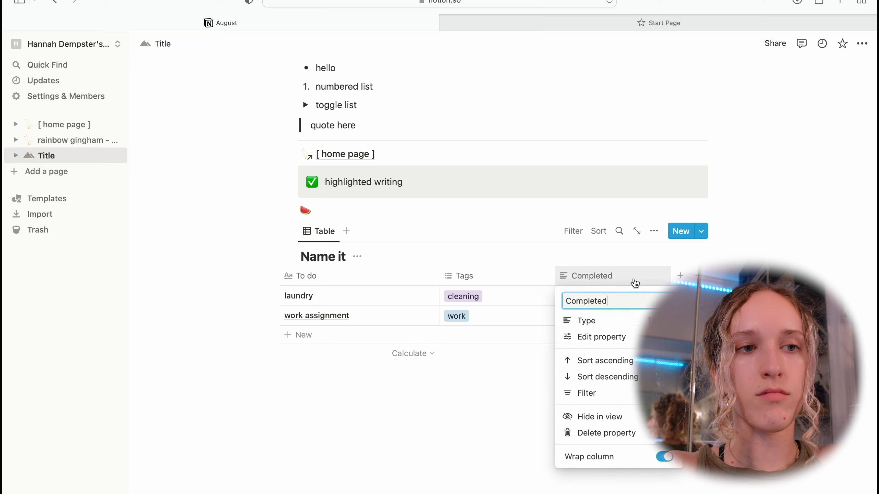
click(609, 320)
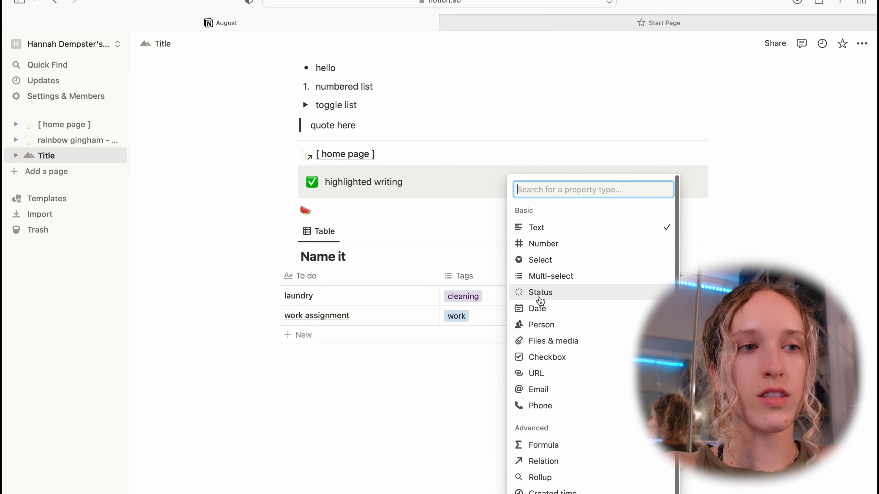
click(540, 293)
key(Escape)
click(590, 297)
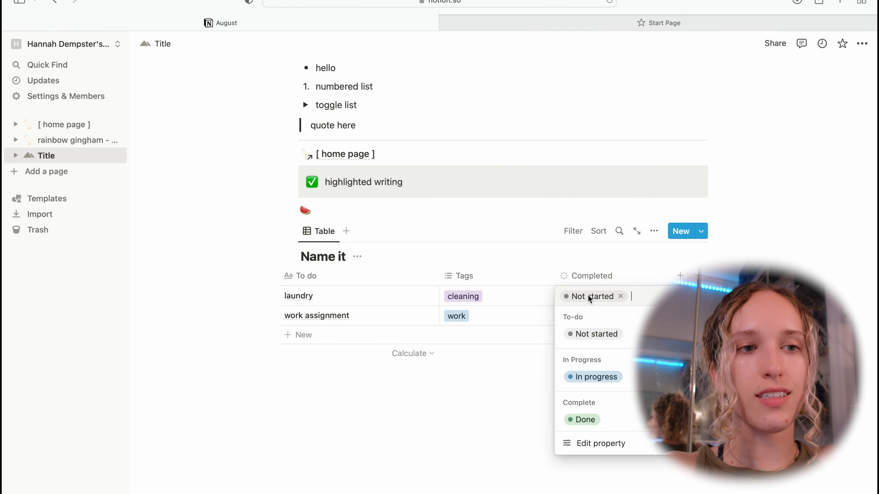
key(Escape)
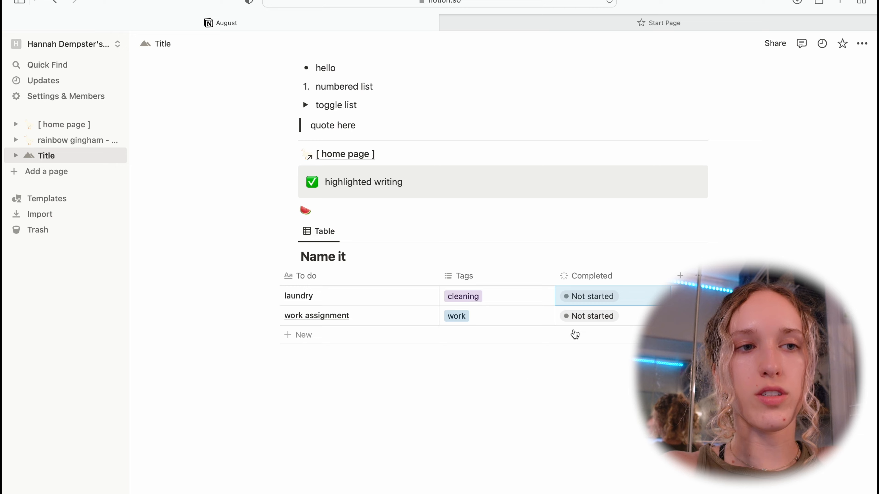
Set the status of laundry to In progress and of work assignment to Done.
click(593, 300)
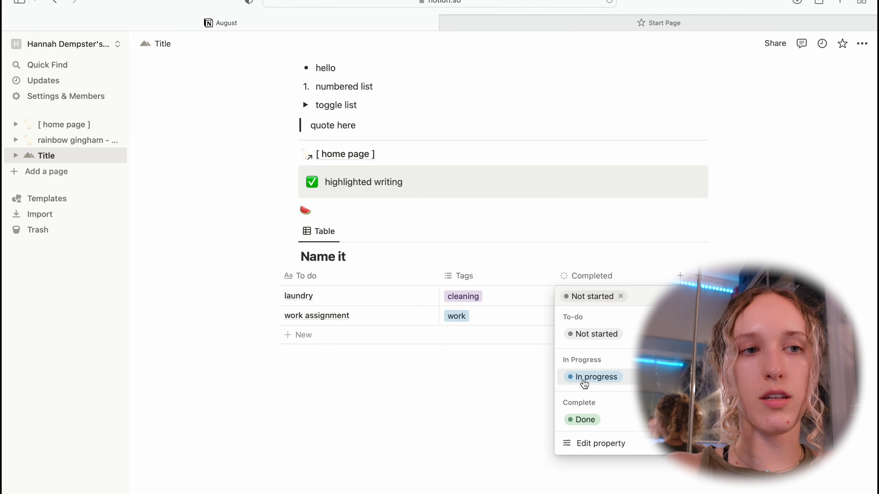
click(584, 384)
click(593, 317)
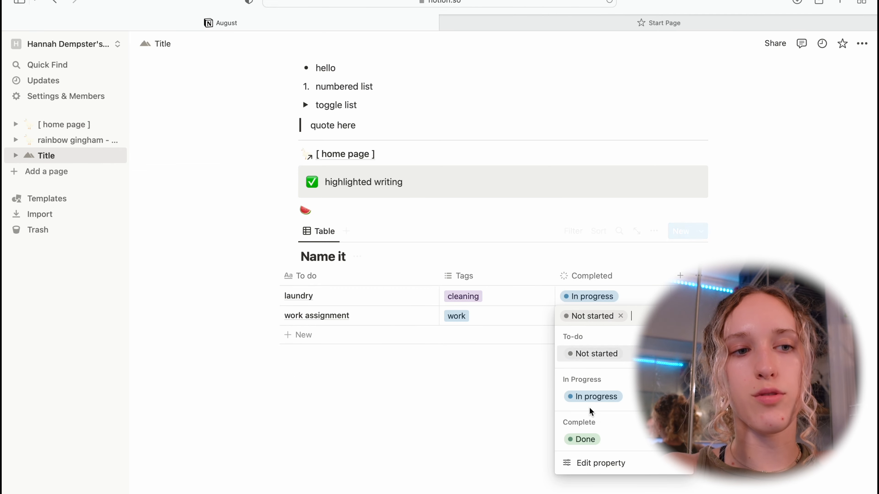
click(583, 439)
Insert a board view backed by a new database below the table, and move Card 1 to the In Progress column.
click(486, 424)
text(/)
scroll(402, 279, down, 10)
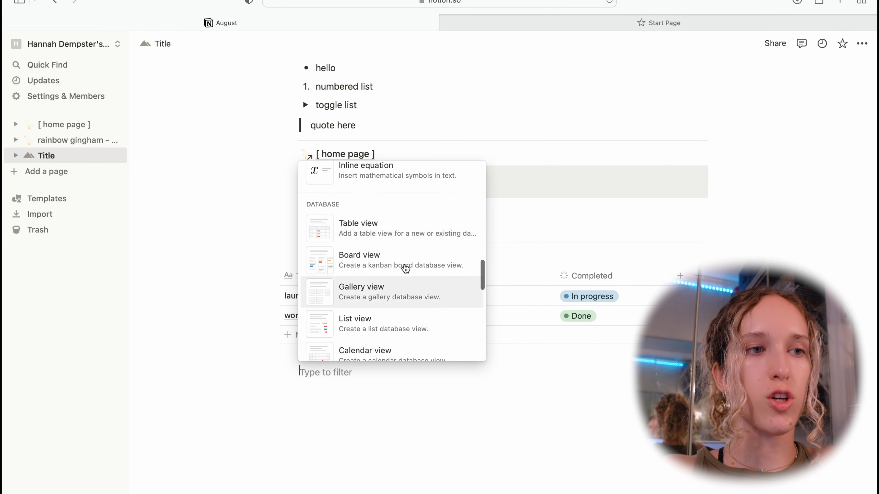
click(404, 255)
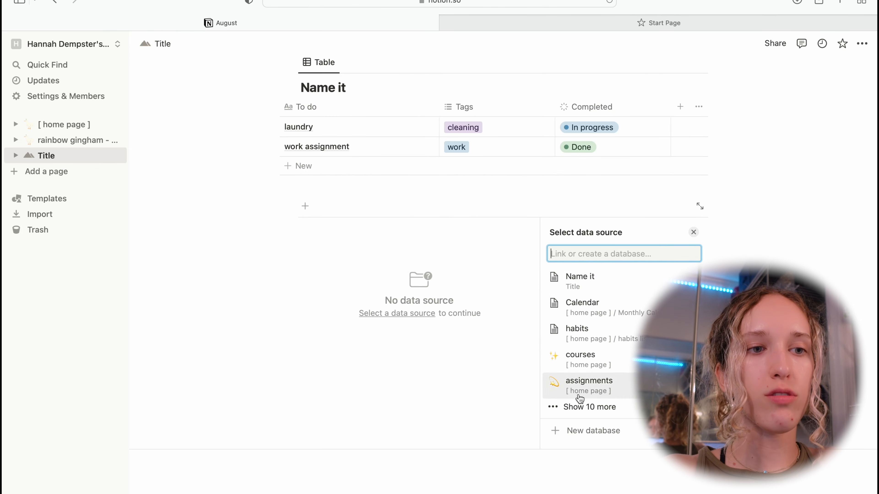
click(593, 430)
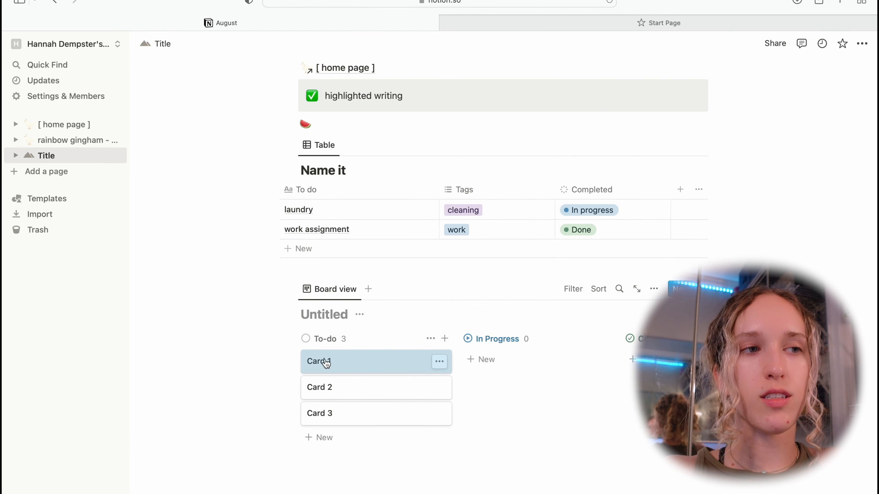
drag(325, 363, 358, 360)
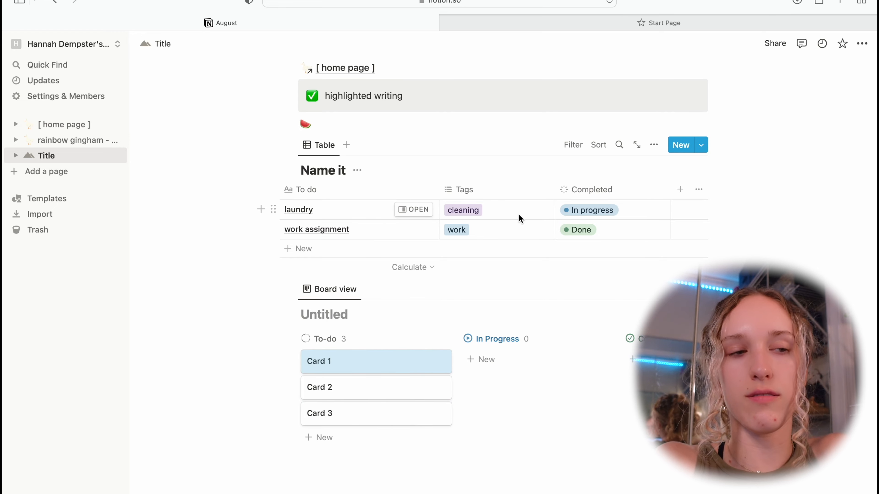
drag(390, 362, 535, 359)
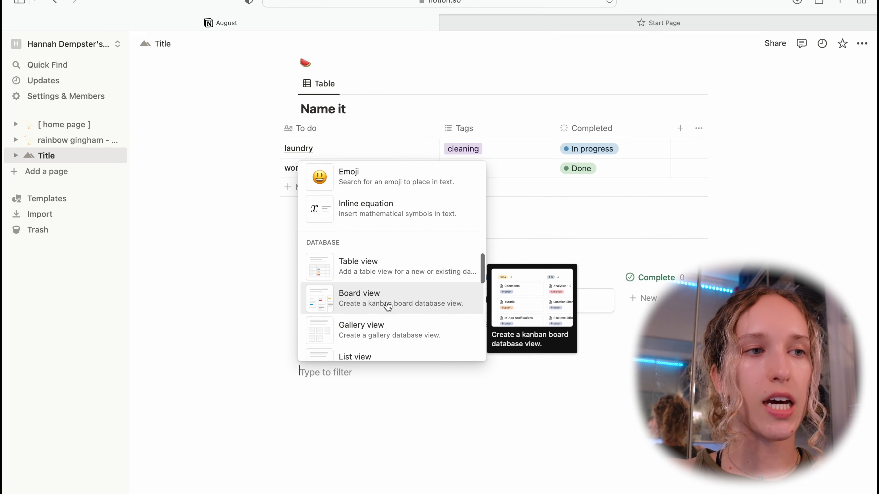
Insert a gallery view below the board, backed by a new database.
scroll(388, 305, down, 2)
click(399, 273)
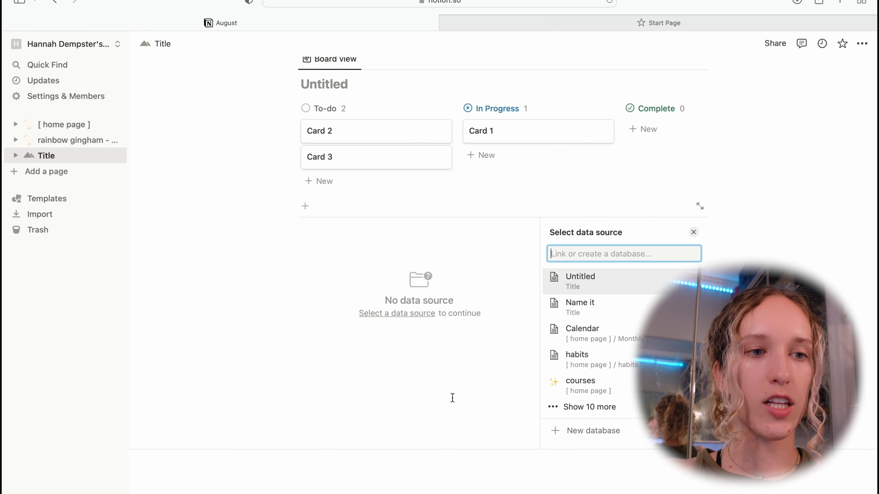
click(557, 433)
scroll(333, 305, down, 3)
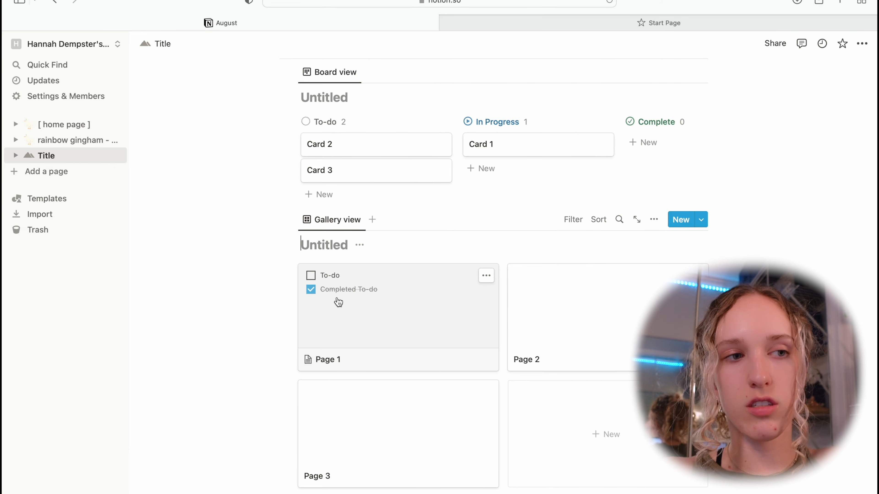
drag(339, 303, 358, 293)
drag(530, 316, 561, 315)
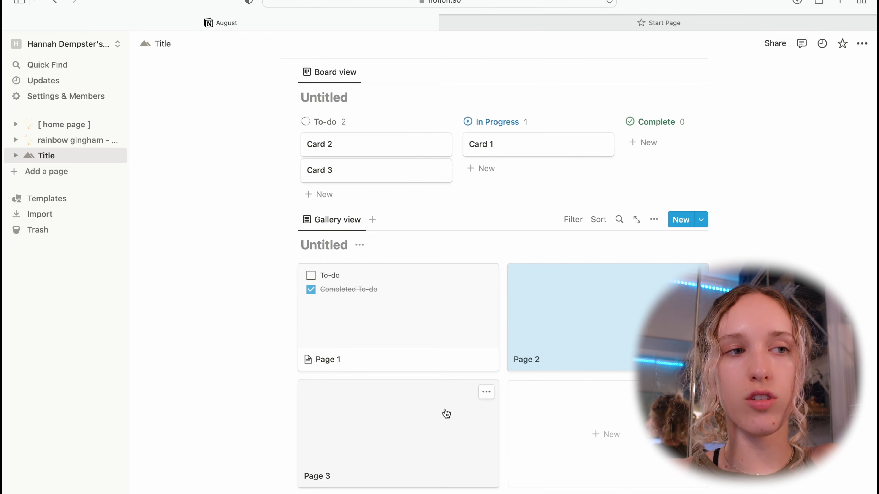
scroll(447, 414, down, 1)
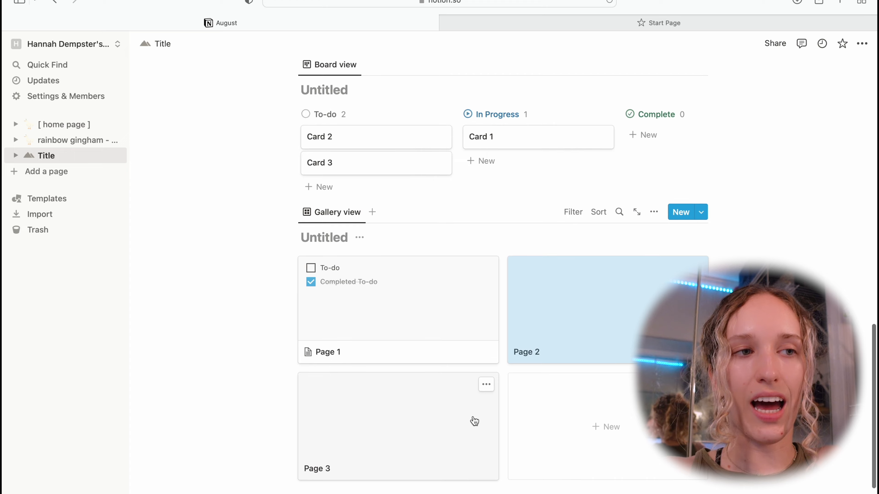
Insert a list view below the gallery, backed by a new database.
click(424, 318)
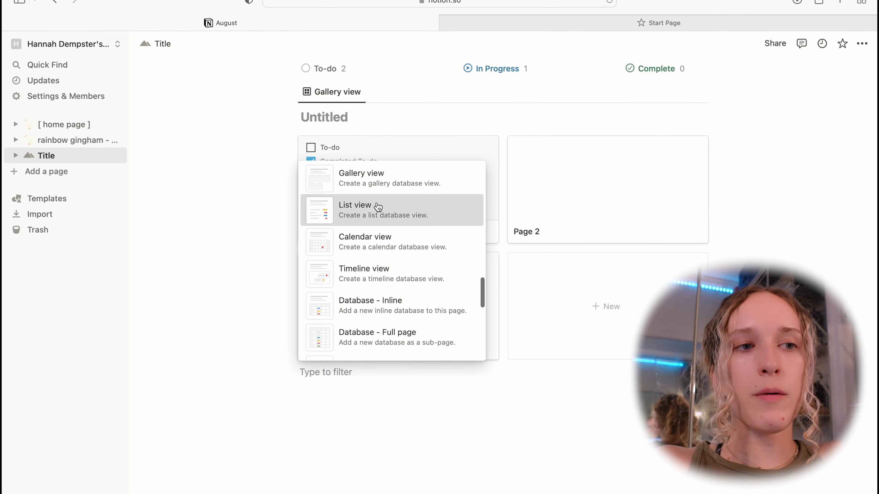
click(377, 208)
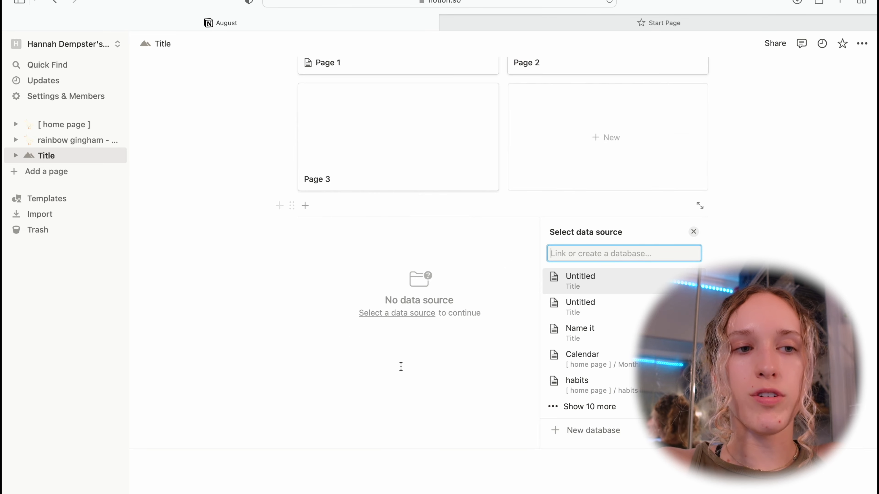
click(576, 430)
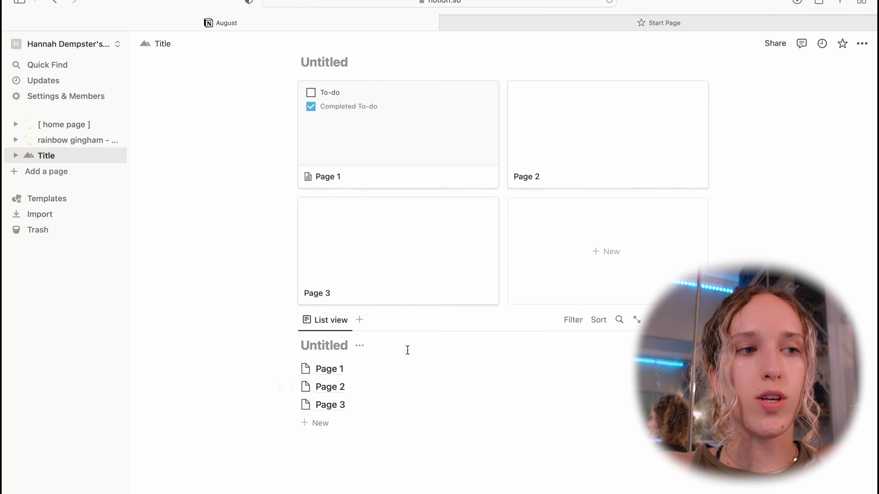
scroll(406, 349, down, 3)
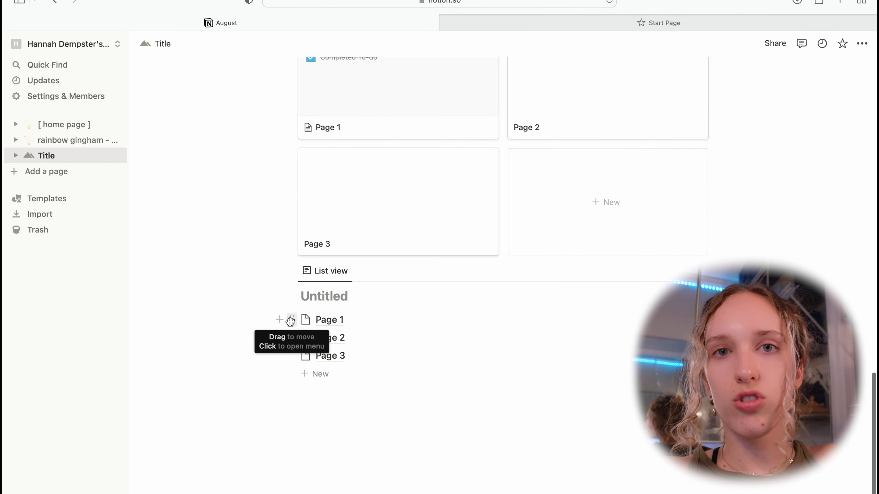
Add a new page to the list view and remove it again.
click(306, 376)
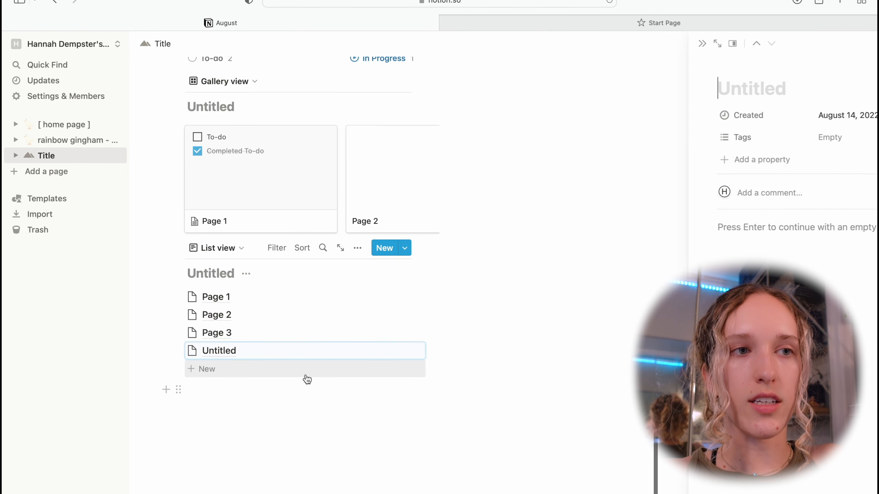
click(861, 43)
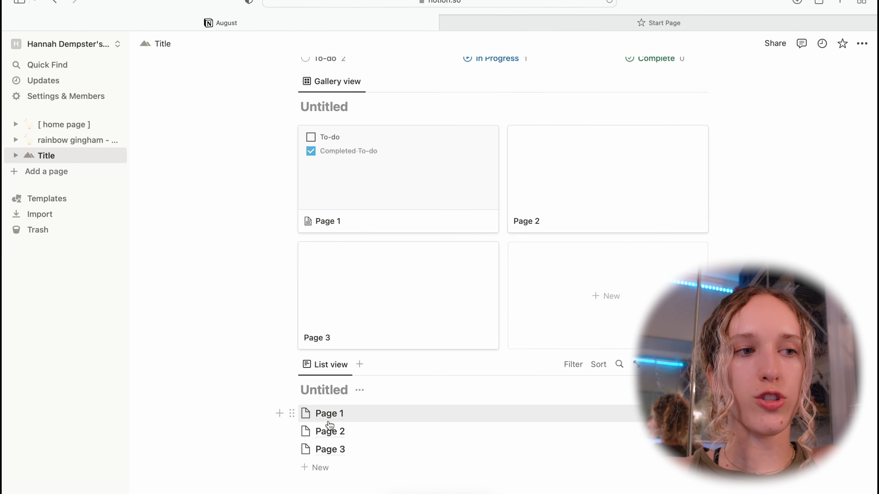
Insert a calendar view below the list, backed by a new database.
scroll(329, 426, down, 3)
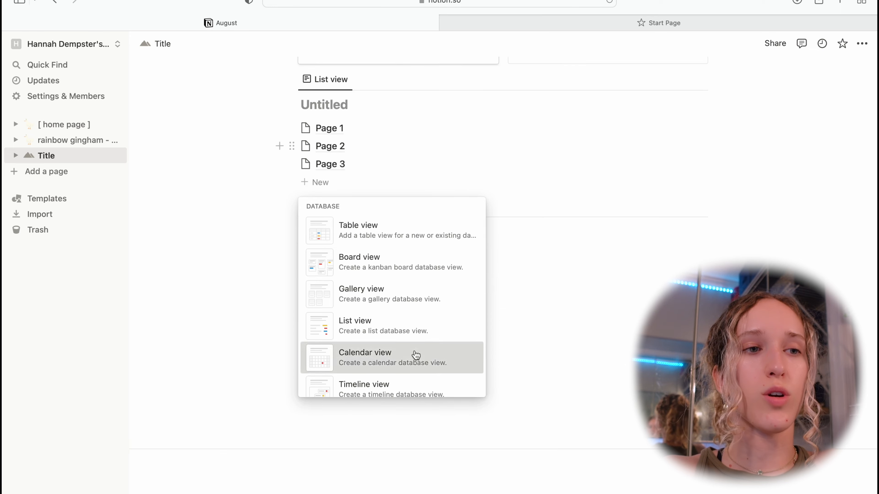
click(415, 355)
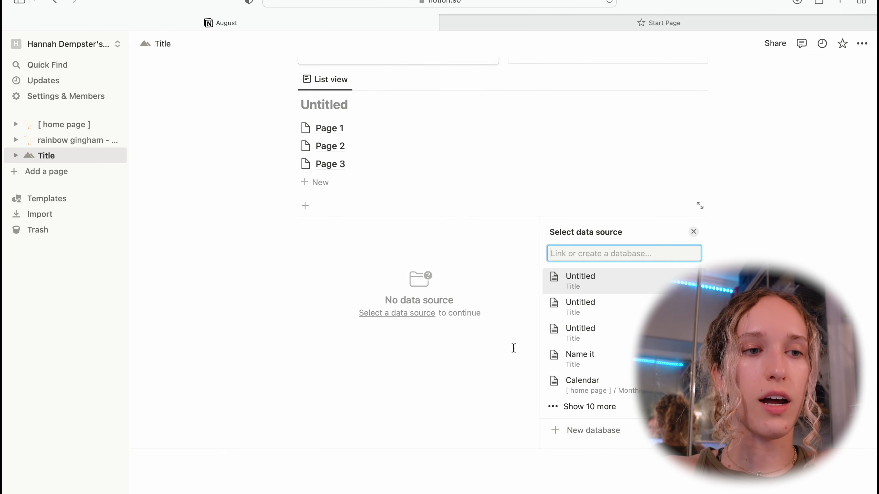
click(559, 433)
scroll(393, 358, down, 3)
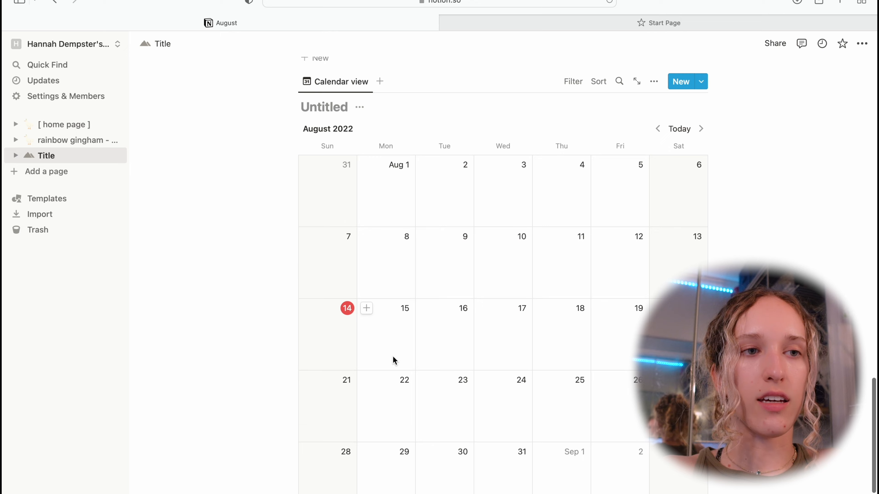
Look over the calendar, browse three months ahead, and return to August 2022.
scroll(393, 359, down, 4)
scroll(393, 358, up, 4)
scroll(392, 356, down, 1)
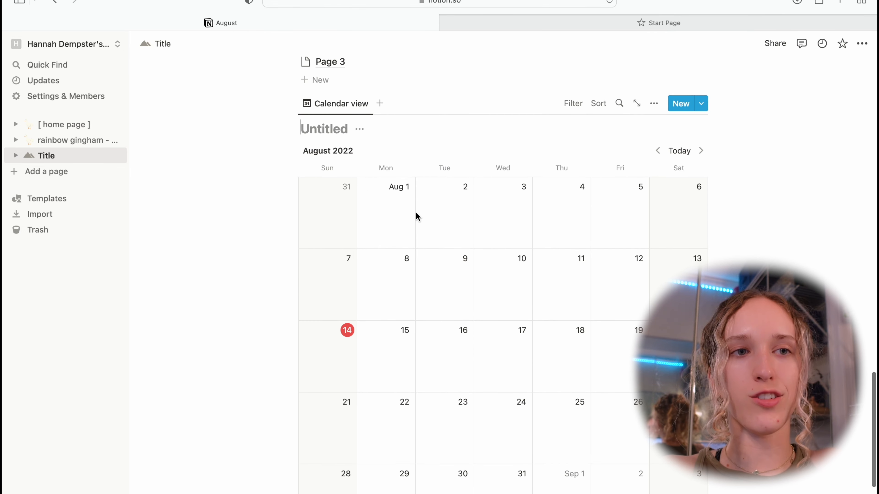
click(701, 151)
click(701, 151)
click(701, 150)
click(658, 151)
click(658, 151)
click(658, 151)
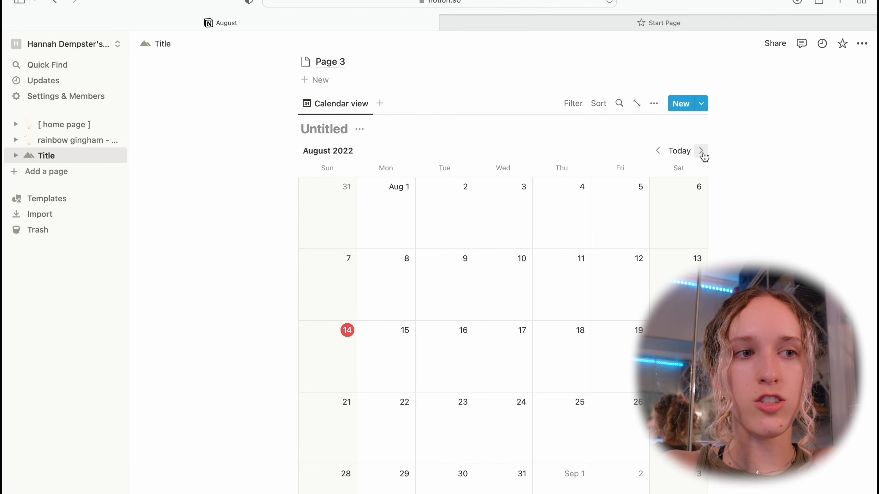
Add a calendar entry titled "school starts" on August 22, 2022, and give it an icon.
click(366, 335)
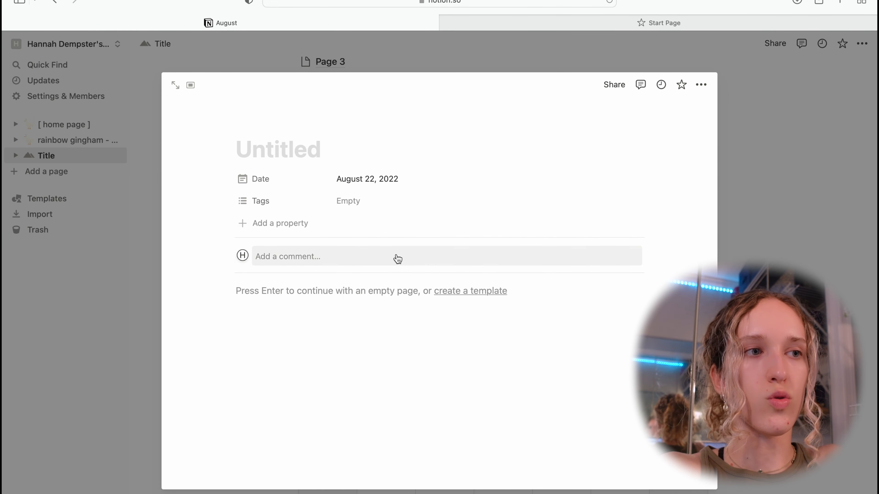
text(school st)
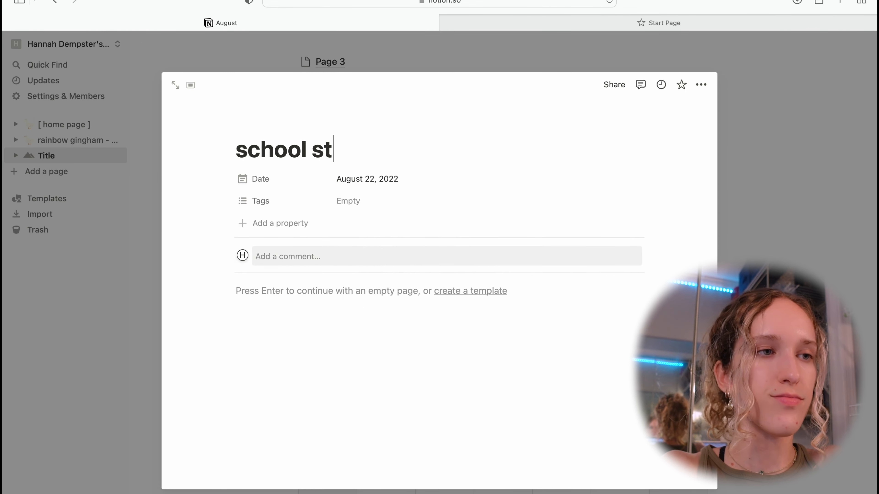
text(arts)
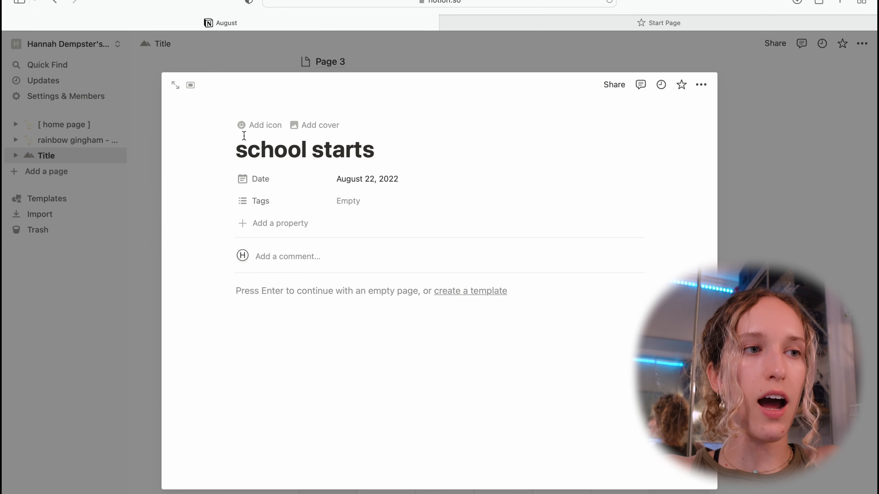
click(247, 126)
key(Escape)
Insert a timeline view below the calendar, backed by a new database, and shift Card 1 one day earlier to start on August 8.
scroll(541, 435, down, 1)
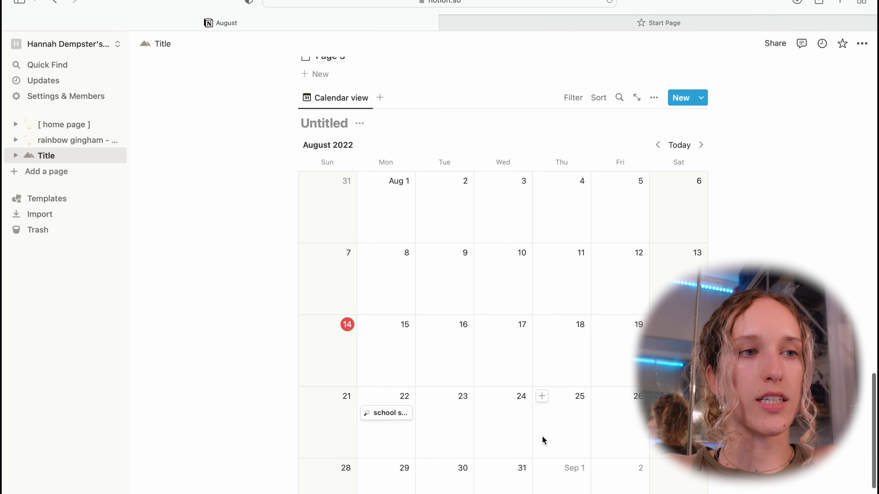
scroll(541, 440, down, 4)
scroll(285, 222, up, 7)
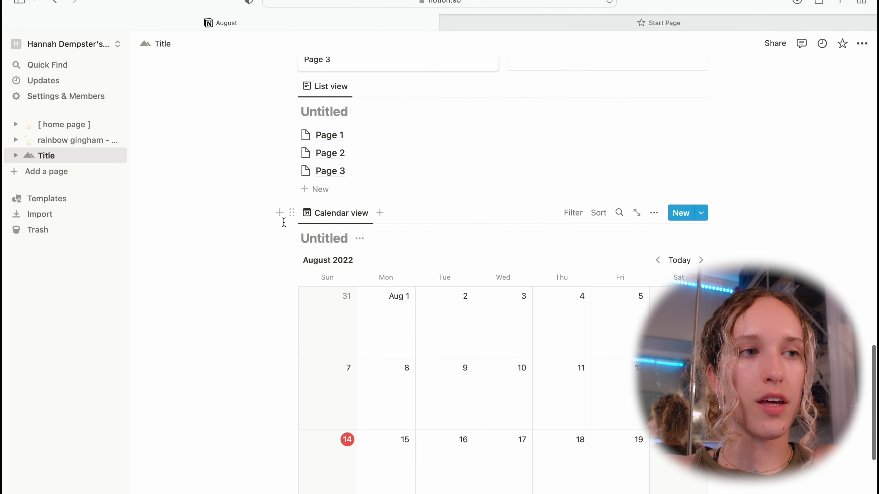
click(279, 213)
scroll(329, 388, down, 8)
scroll(332, 436, down, 10)
click(373, 408)
click(586, 354)
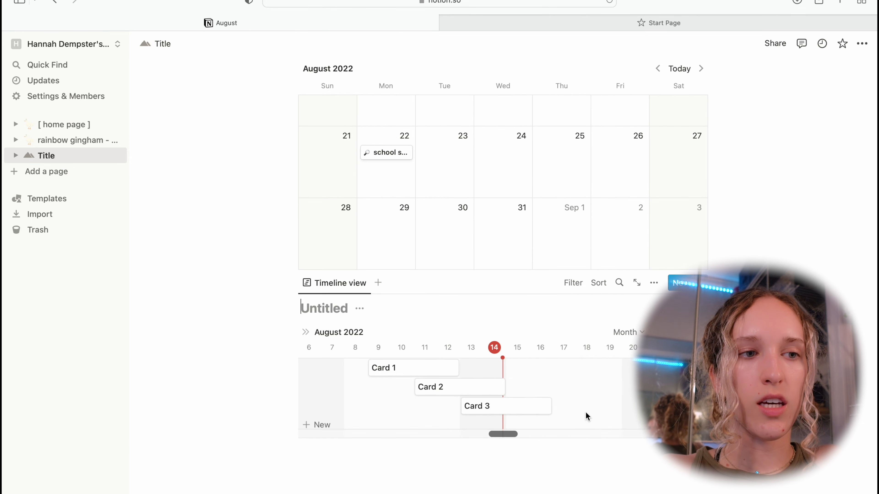
drag(402, 375, 365, 377)
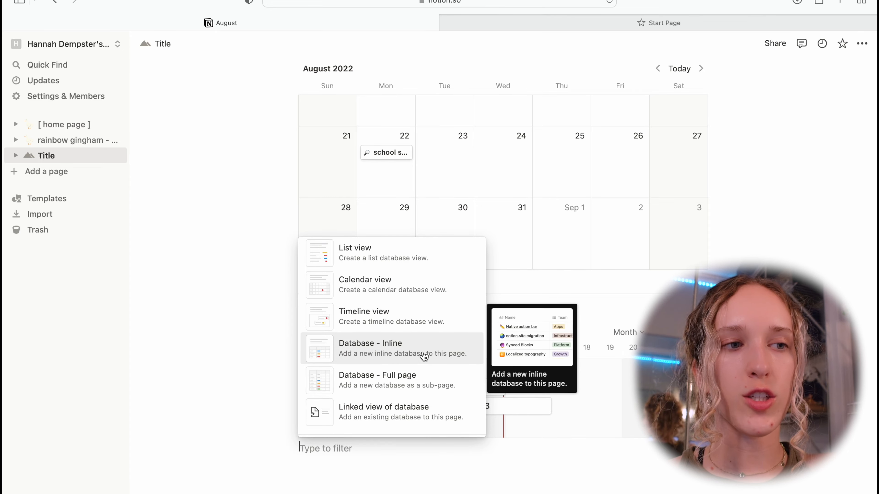
Insert an inline database below the timeline and add Board and Timeline views to it.
click(391, 353)
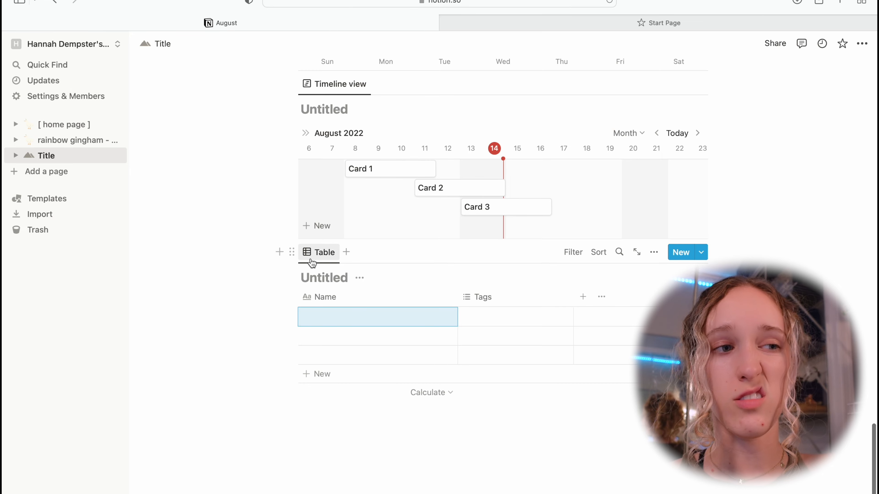
click(347, 252)
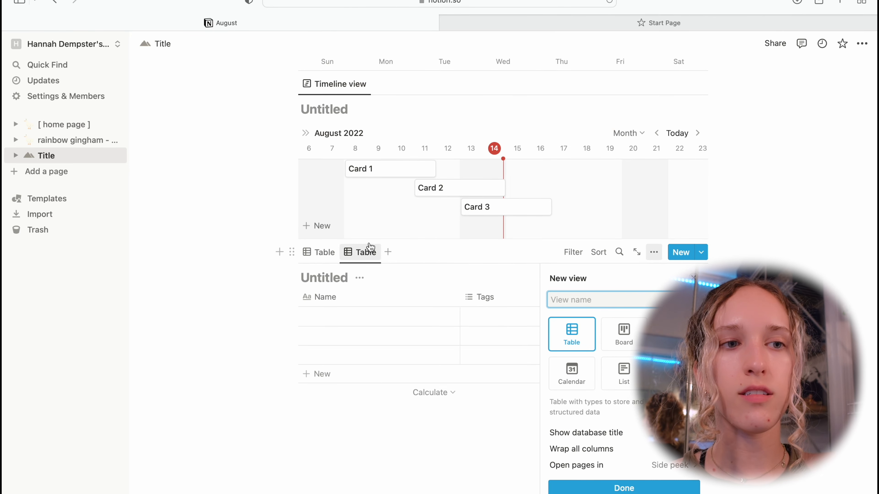
click(619, 343)
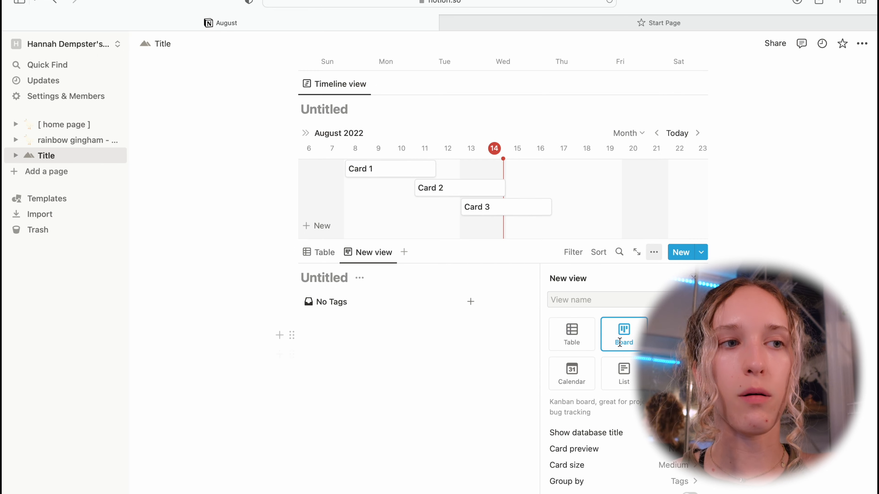
click(405, 252)
click(677, 371)
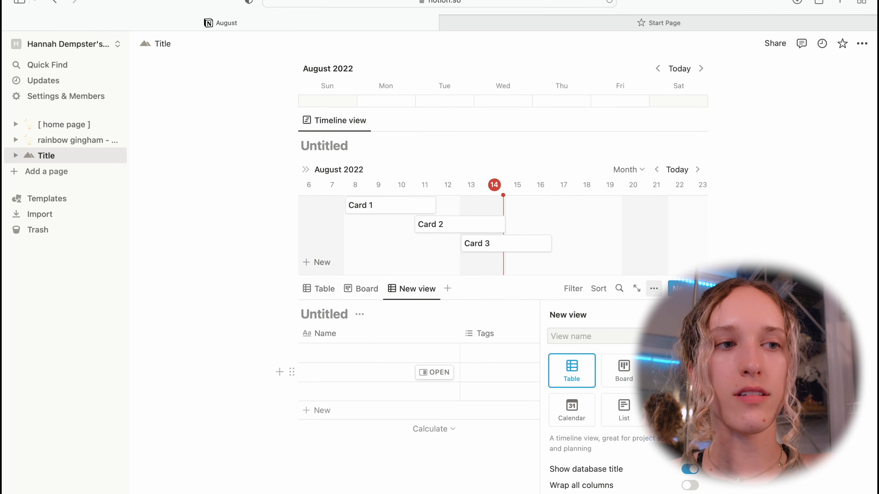
Look through the inline database's list of views and switch back to its Table view.
click(324, 289)
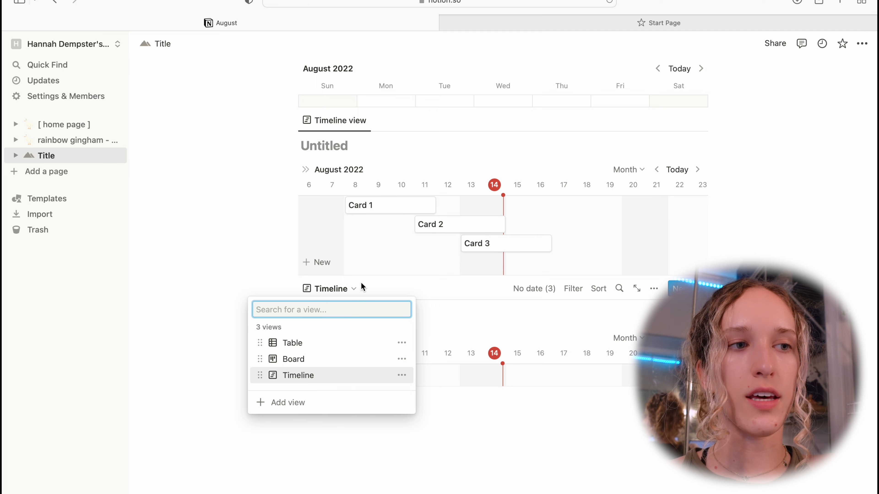
click(356, 288)
click(354, 293)
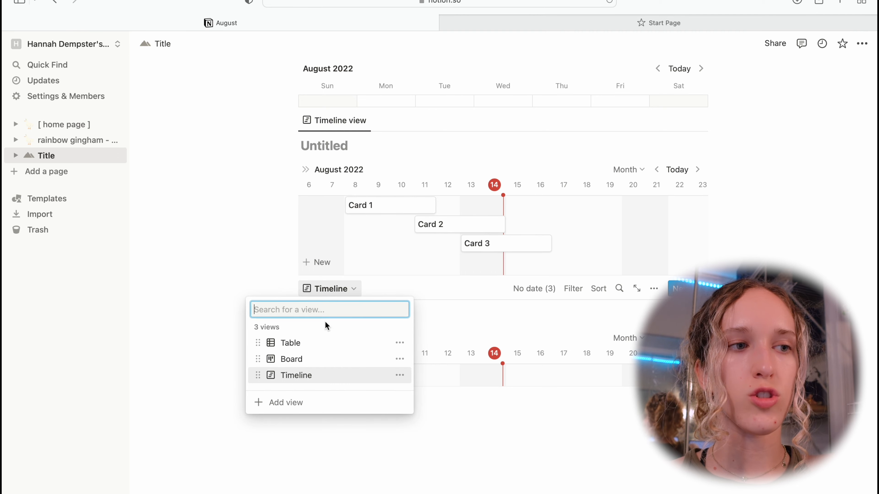
click(302, 359)
click(409, 294)
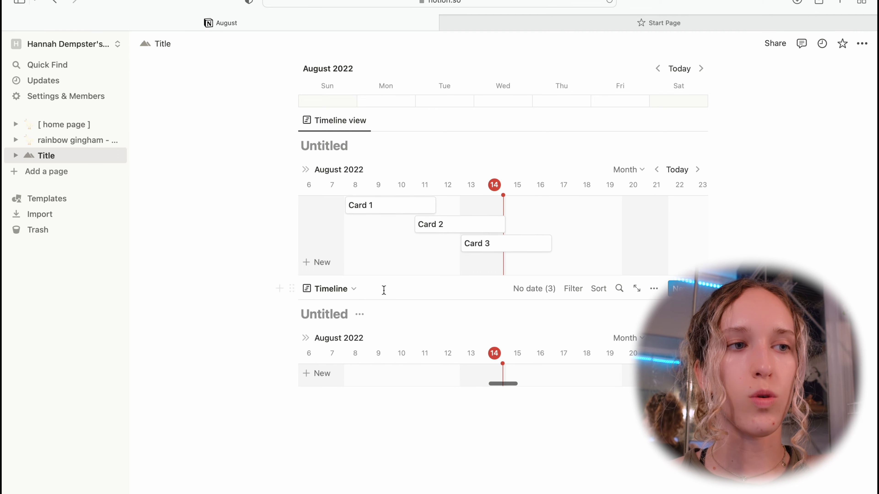
click(338, 293)
click(314, 342)
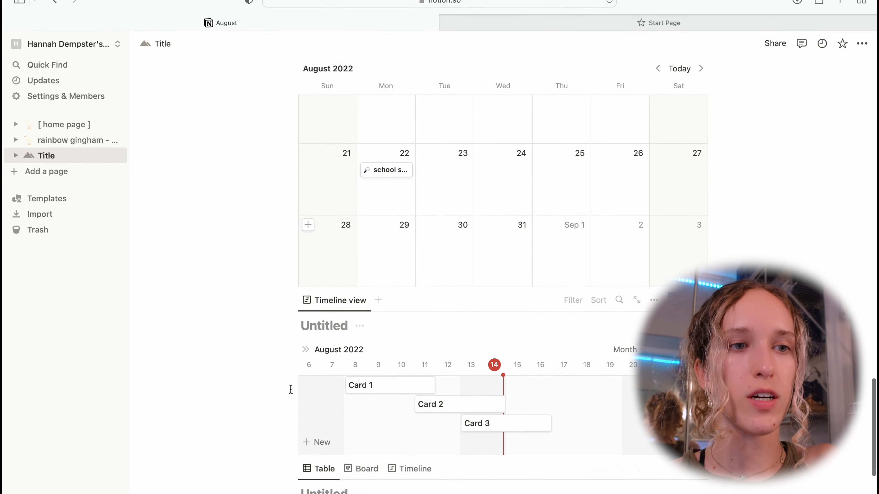
Add a full-page database below the inline database and return to the parent page.
scroll(328, 387, down, 5)
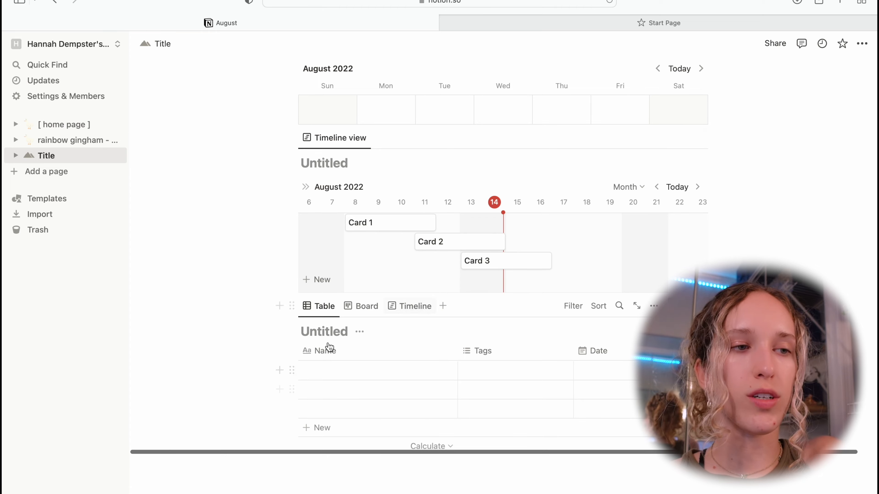
scroll(513, 357, down, 3)
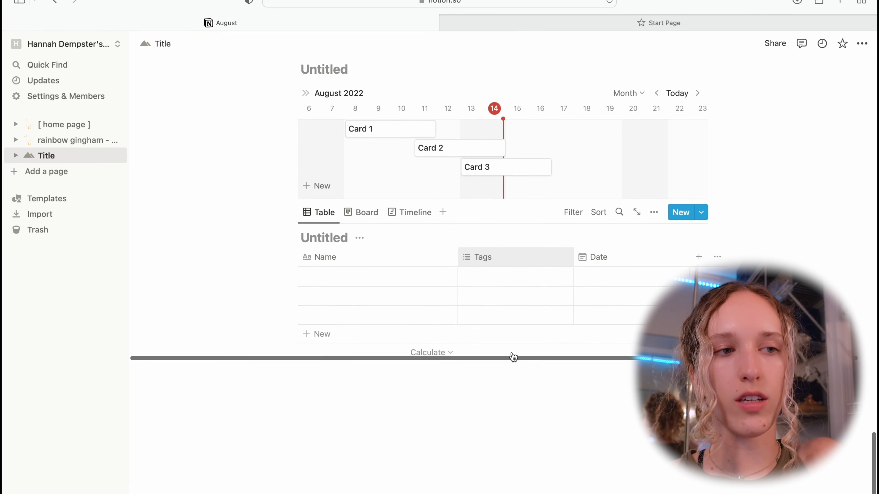
click(275, 258)
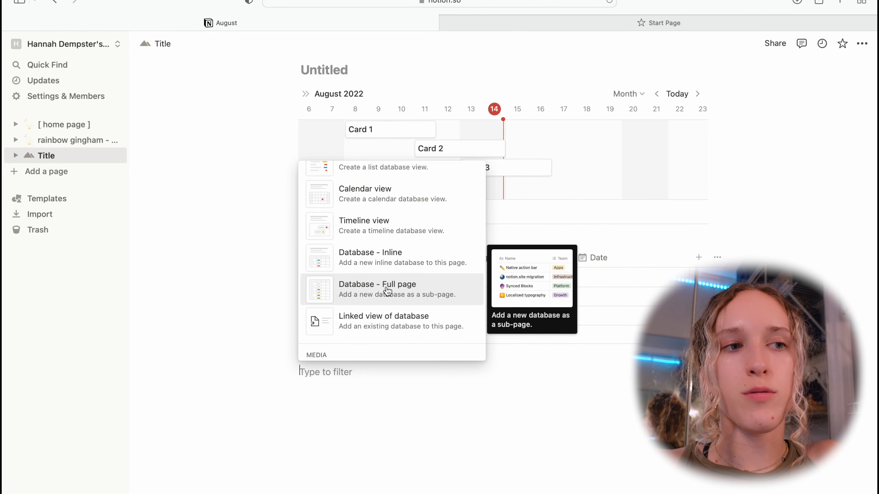
click(387, 291)
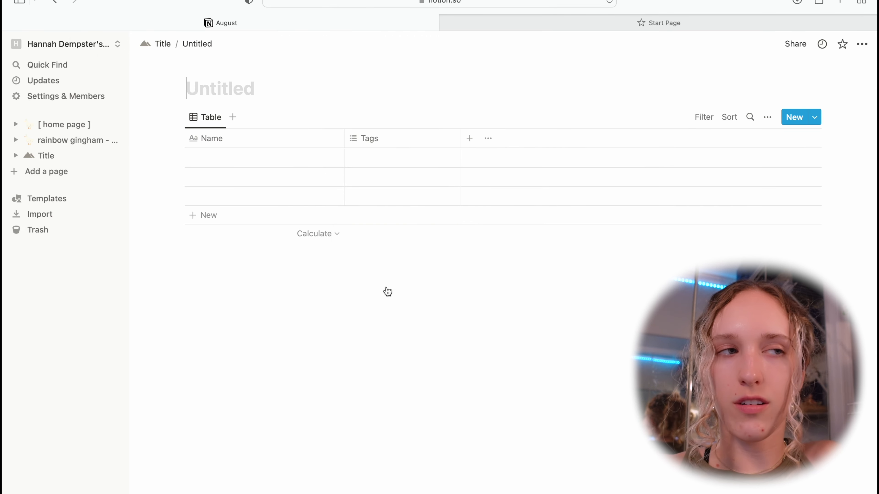
click(54, 2)
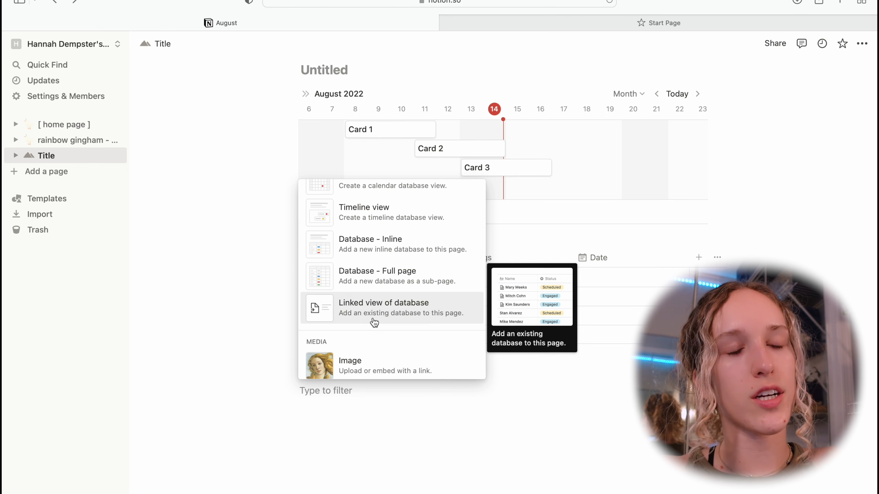
Insert an image block below the full-page database and fill it with the blue-grey mountain photo from Unsplash.
scroll(391, 346, down, 3)
click(413, 281)
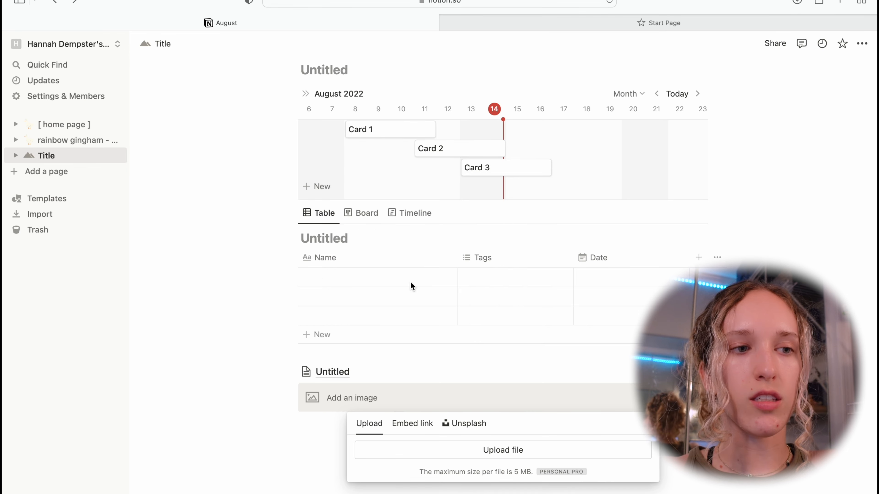
click(465, 423)
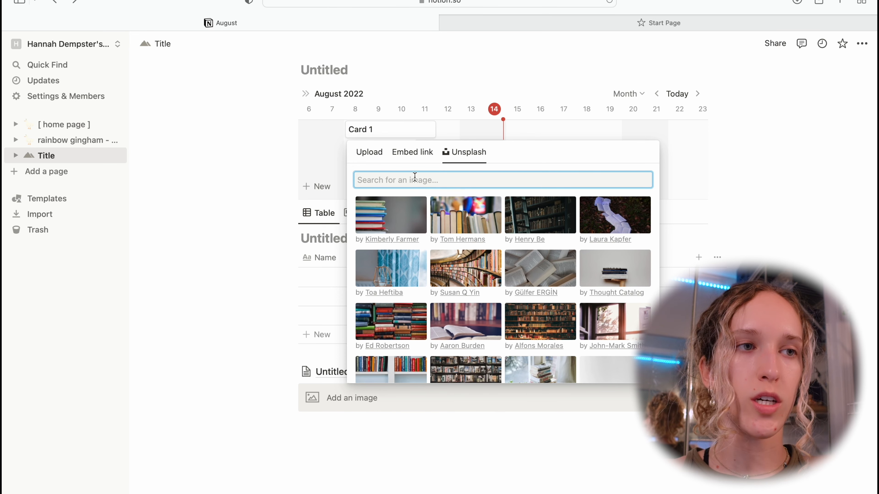
click(373, 154)
click(412, 325)
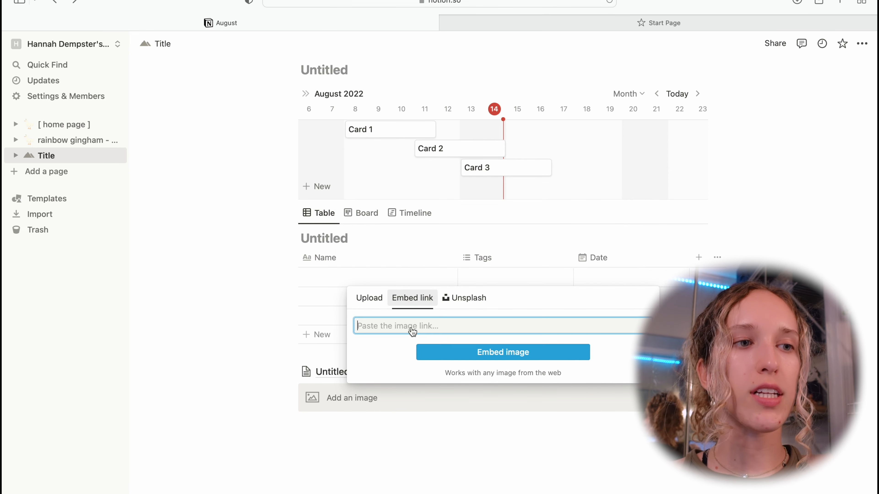
click(467, 298)
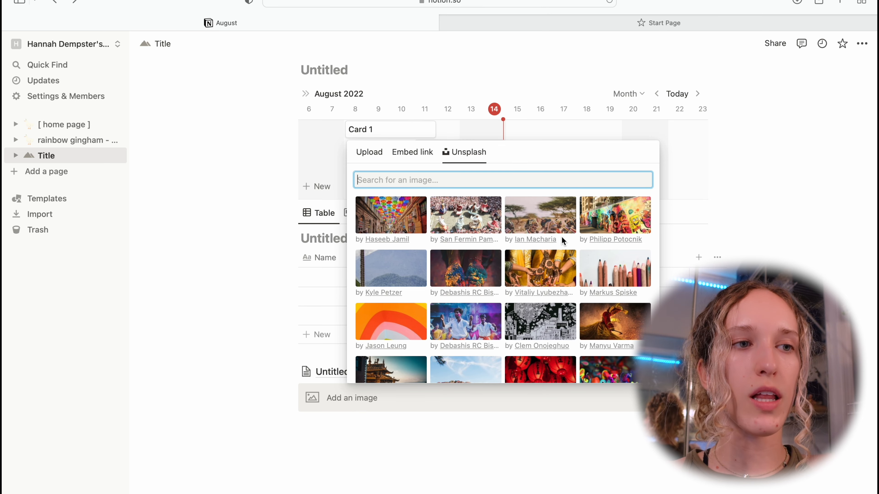
click(388, 268)
Shrink the inserted photo to a small fraction of the page width.
scroll(414, 450, down, 4)
scroll(414, 450, down, 3)
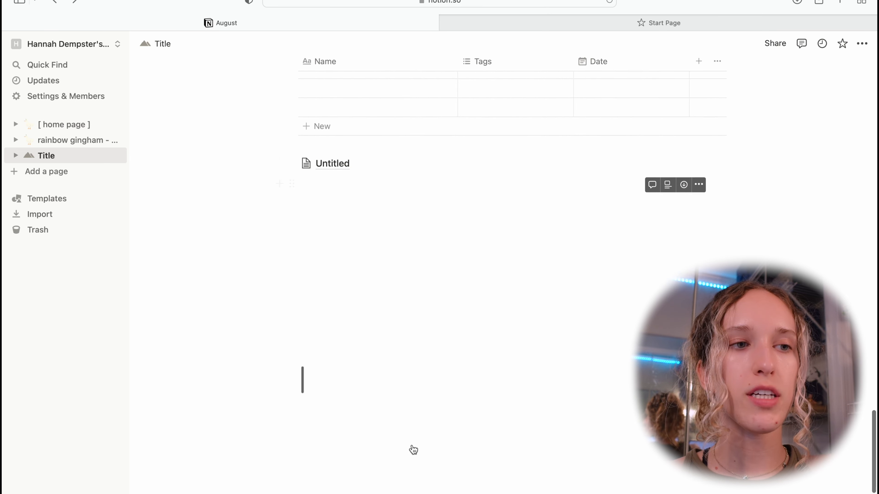
drag(673, 338, 551, 332)
scroll(595, 261, up, 3)
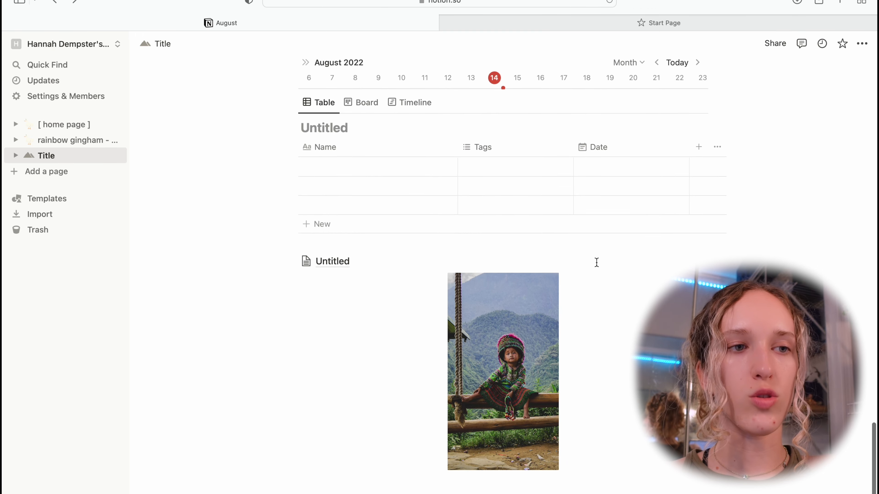
Align the photo to the left of the page.
scroll(595, 261, down, 3)
click(550, 212)
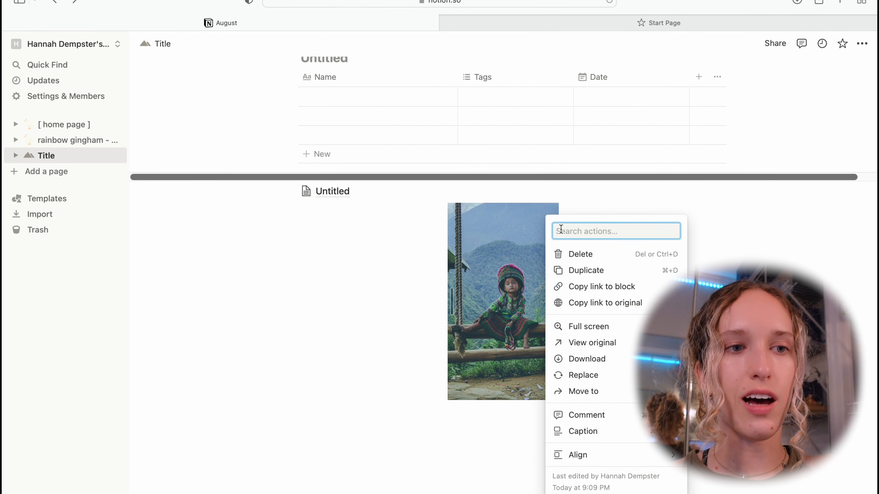
mouse_move(588, 455)
click(711, 464)
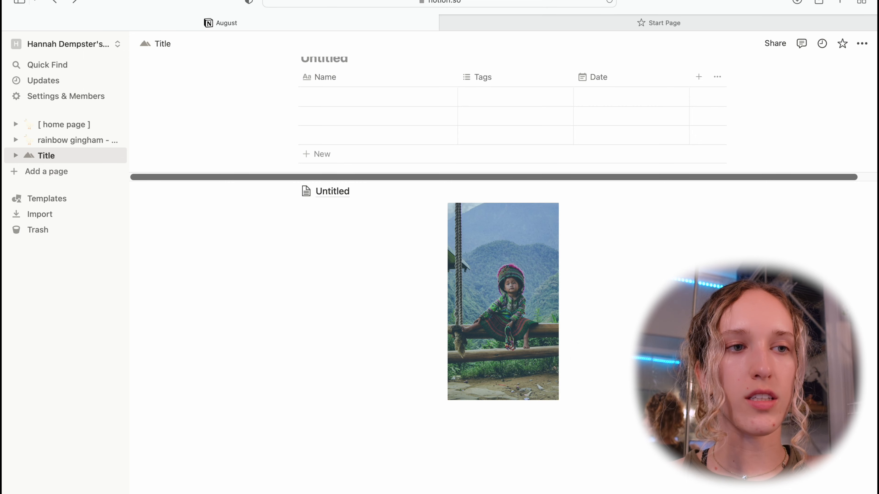
click(549, 212)
click(710, 476)
click(700, 210)
mouse_move(727, 441)
click(622, 440)
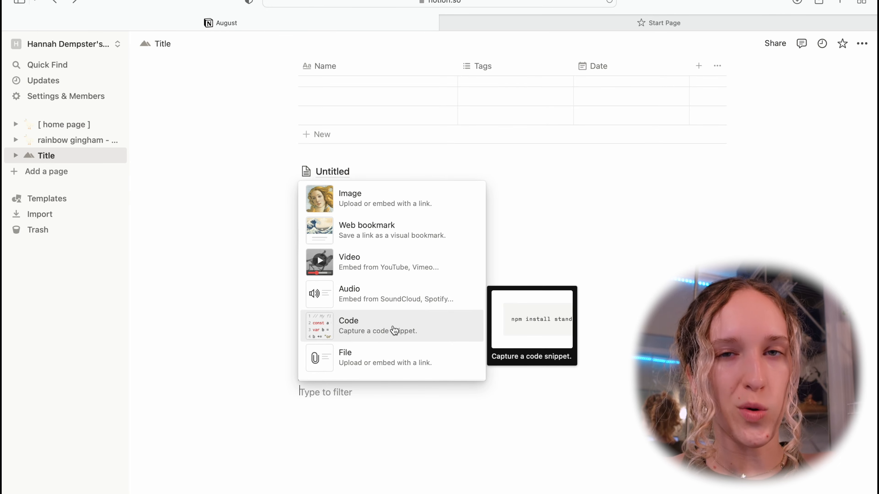
Browse the media and embed block types, from Web bookmark and File to Google Drive, Figma and PDF, without inserting one.
scroll(395, 331, down, 2)
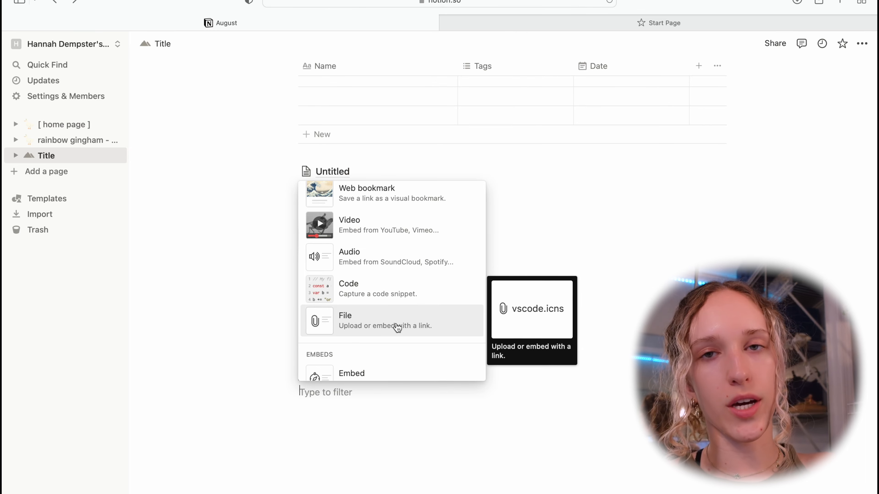
scroll(398, 327, down, 5)
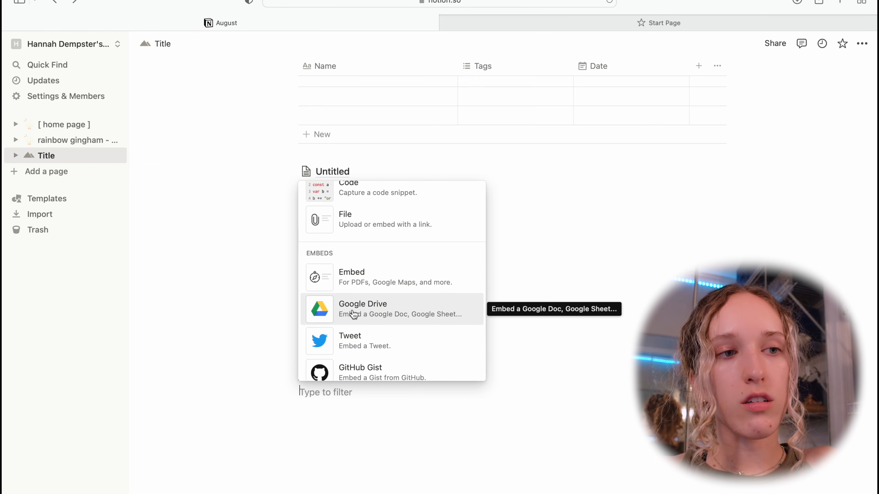
scroll(353, 314, down, 3)
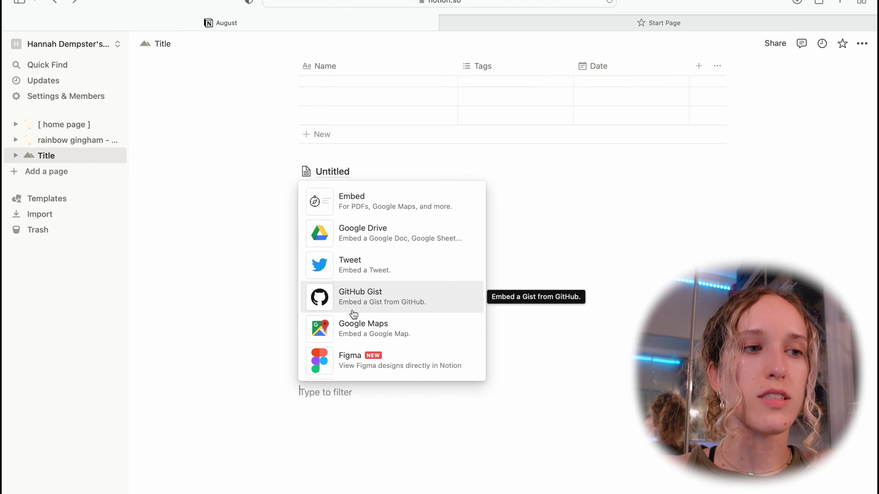
scroll(354, 314, down, 10)
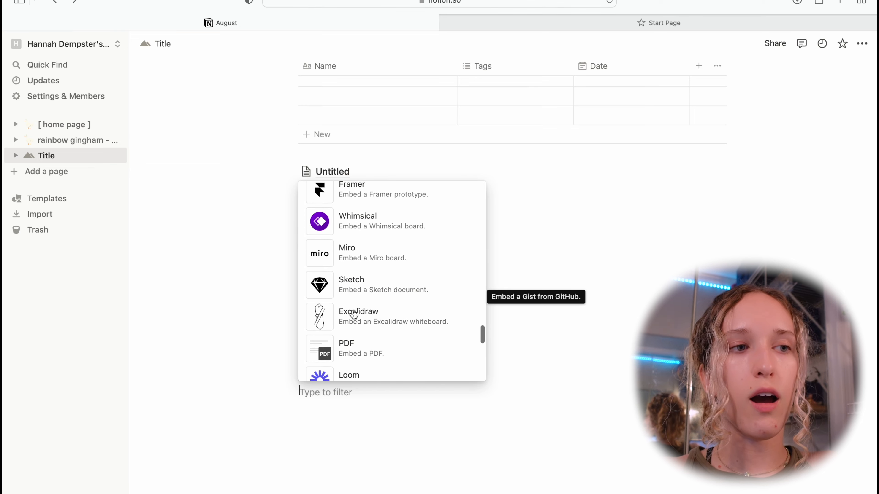
scroll(354, 314, down, 5)
click(345, 397)
Move the untitled full-page database link from above the photo to directly below it.
scroll(343, 270, up, 3)
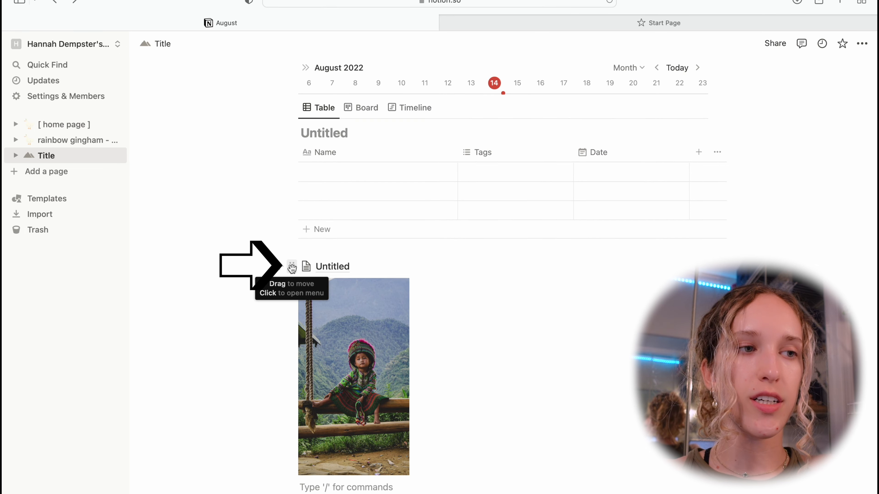
drag(291, 268, 375, 476)
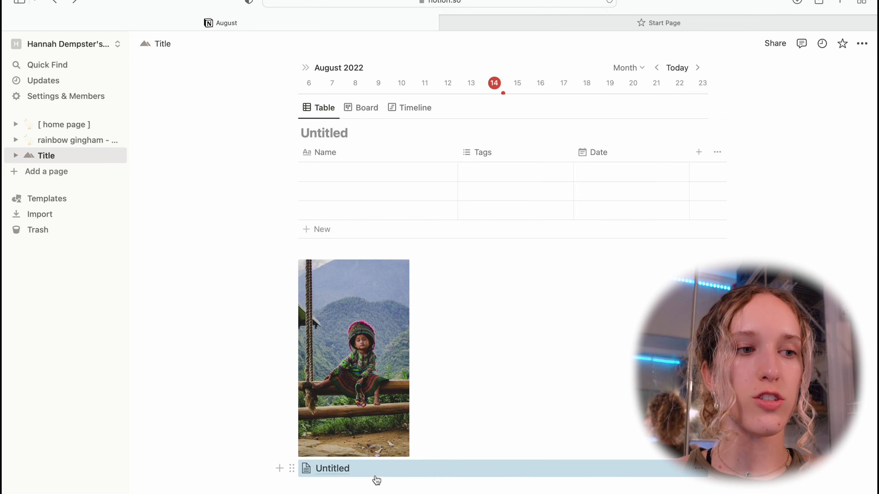
Arrange the untitled database link and two "hello" text blocks in separate columns beside the photo.
scroll(375, 475, down, 2)
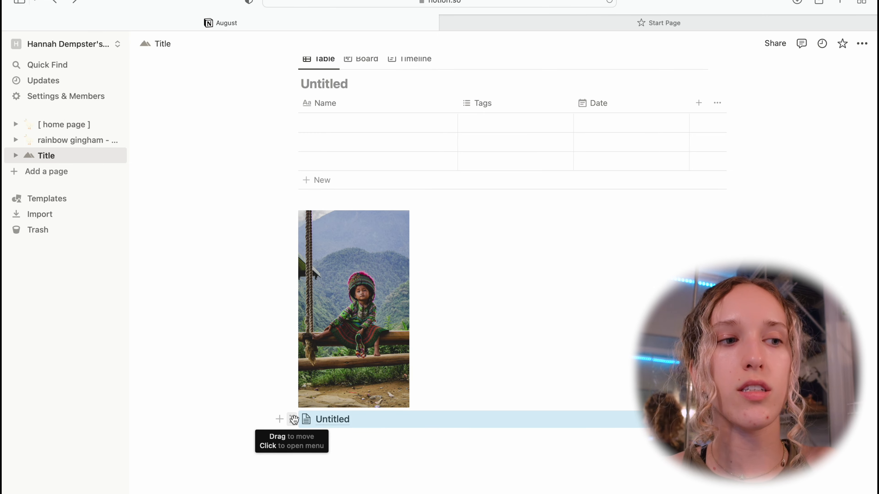
drag(294, 419, 486, 271)
scroll(490, 427, down, 3)
scroll(491, 427, up, 3)
scroll(491, 427, down, 2)
drag(291, 467, 733, 249)
drag(583, 261, 732, 236)
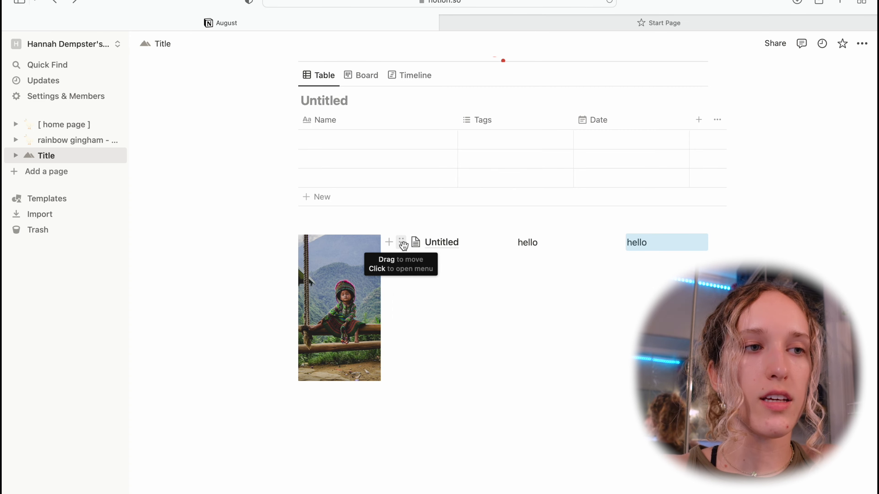
Set the text color of the untitled database link beside the photo to yellow.
click(401, 242)
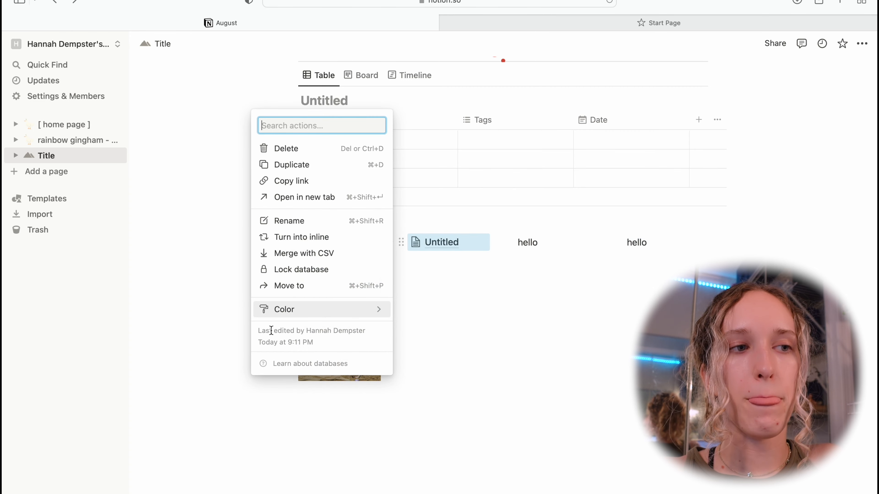
mouse_move(280, 309)
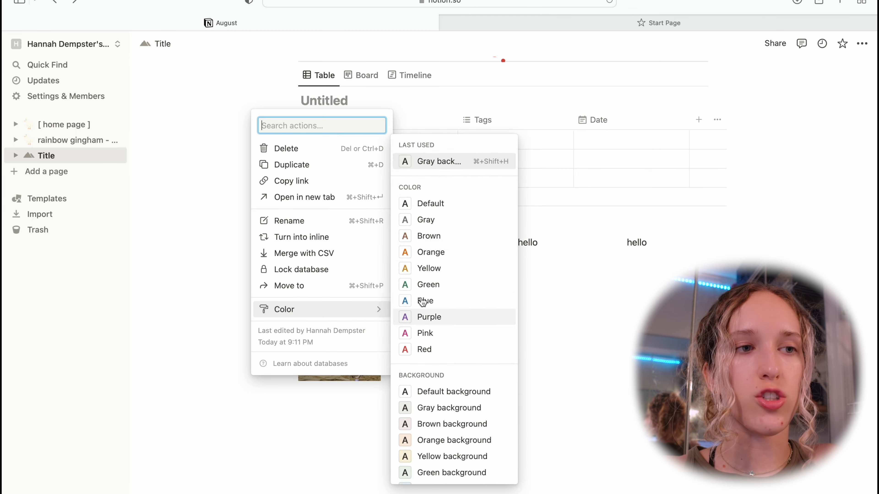
click(439, 258)
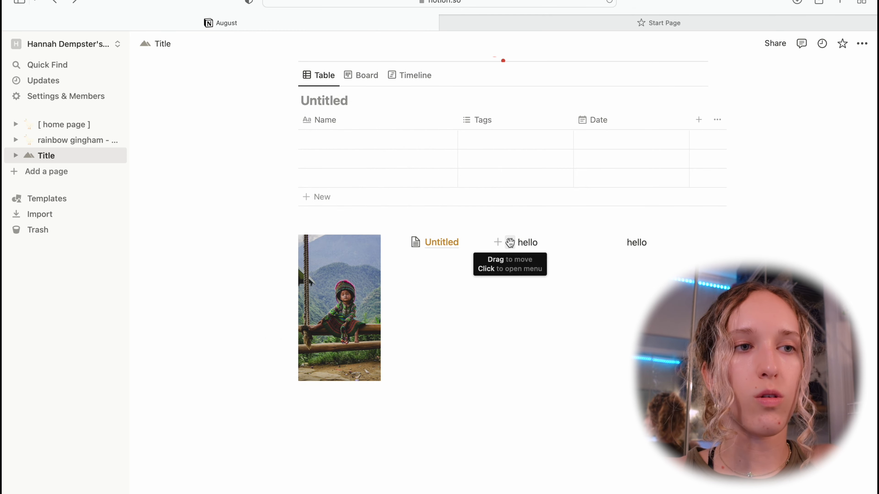
Give the "hello" block next to the untitled database link a green background.
click(510, 243)
mouse_move(485, 308)
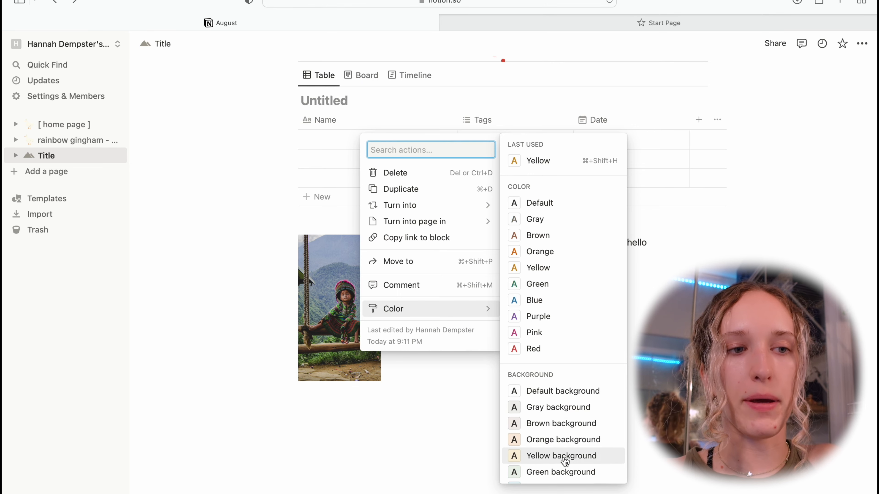
click(563, 472)
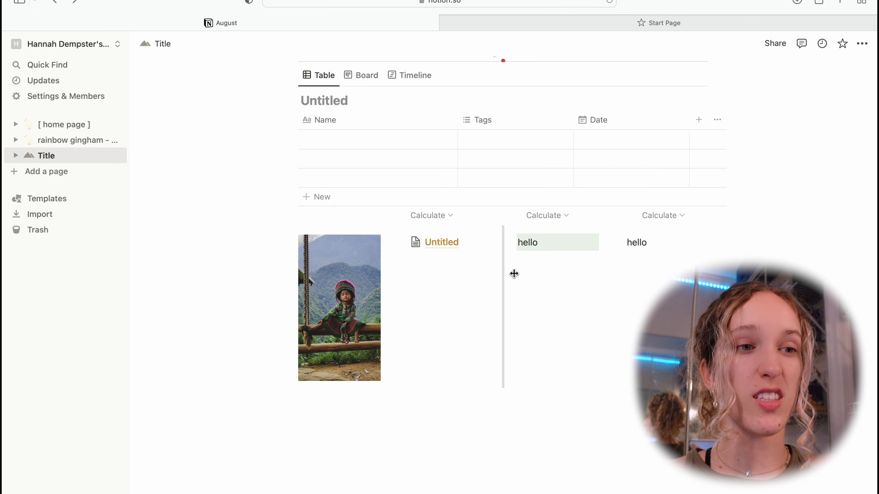
Add a second "hello" line below the green one, using the /color command to give it a green background.
click(498, 244)
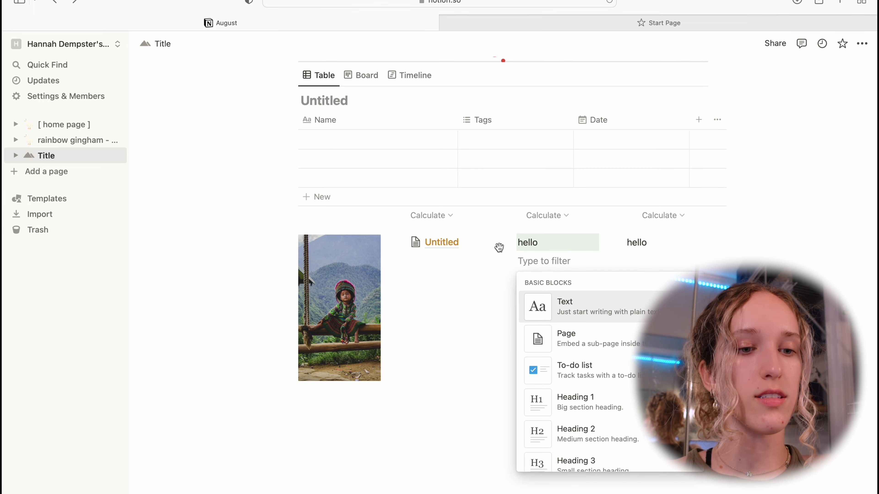
text(/)
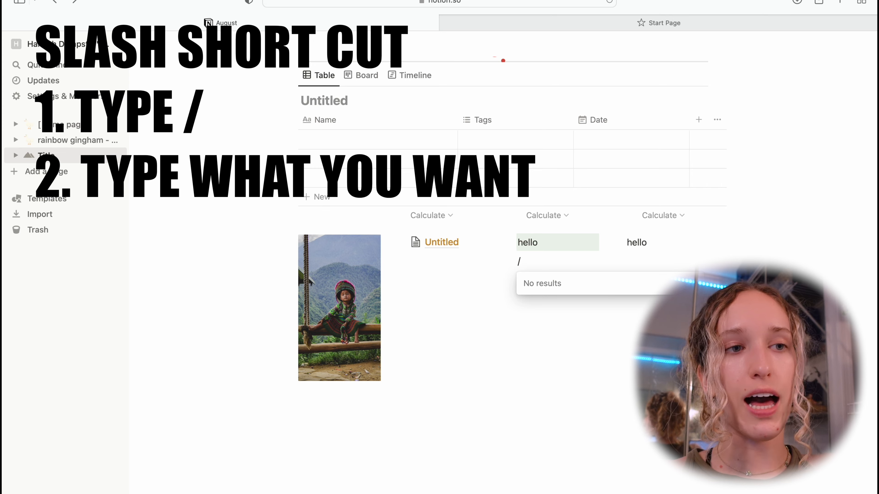
text(color)
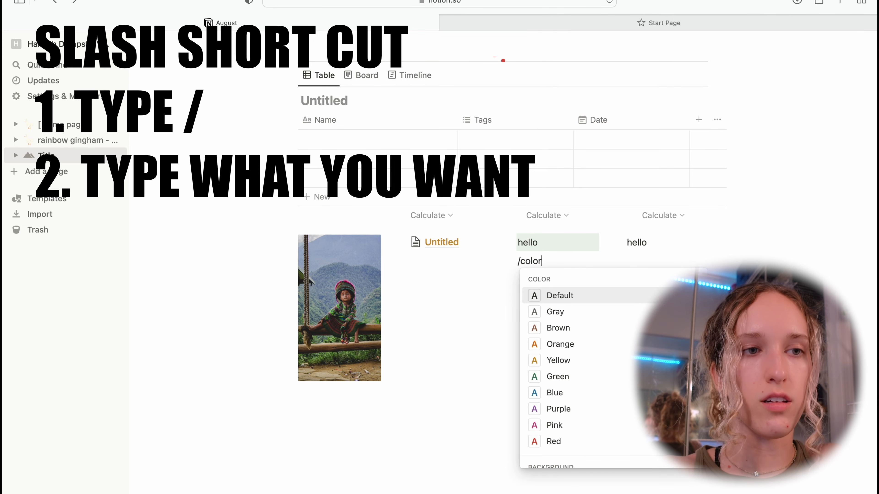
scroll(554, 392, down, 5)
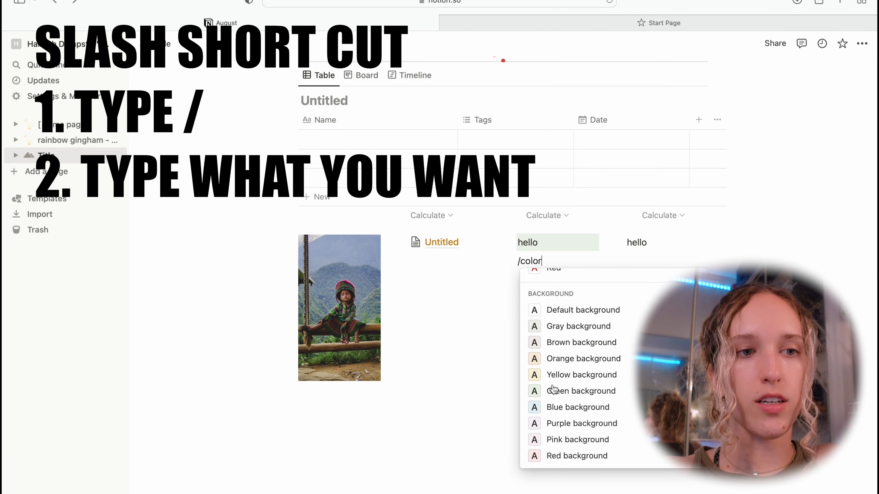
click(562, 394)
text(hello)
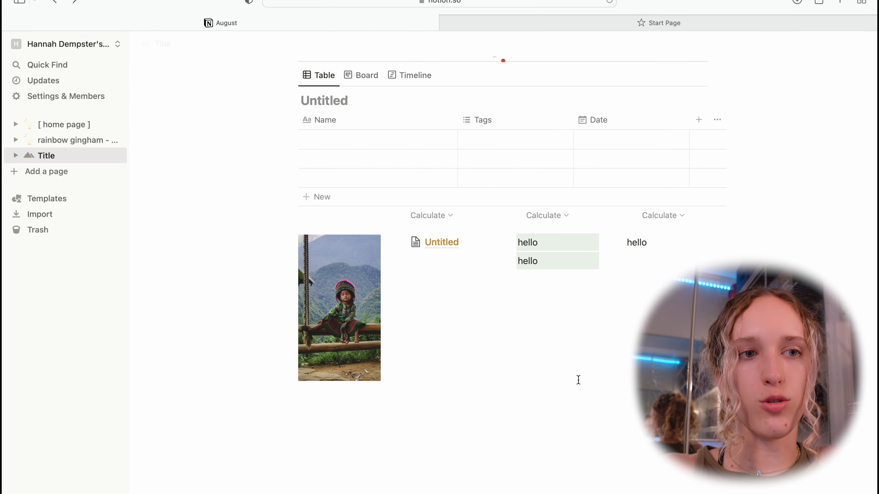
Insert a Heading 2 block below the "hello" text in the last column using the slash command.
click(612, 244)
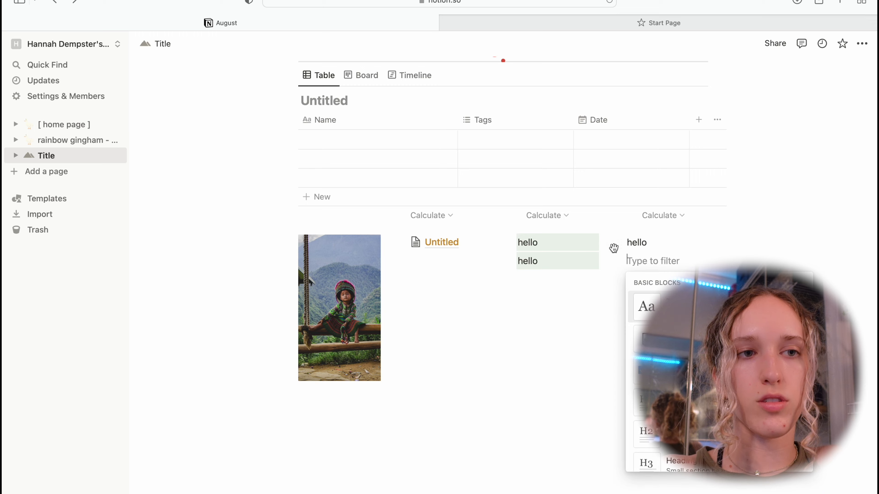
key(Escape)
text(/)
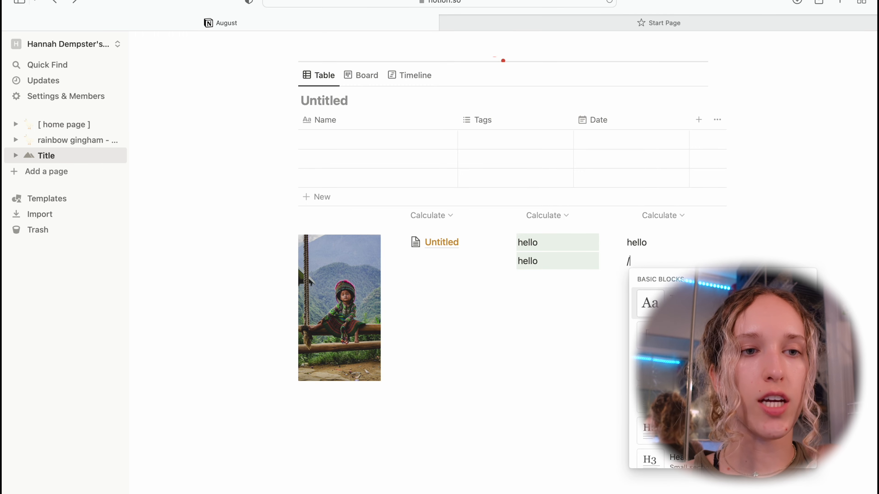
text(head)
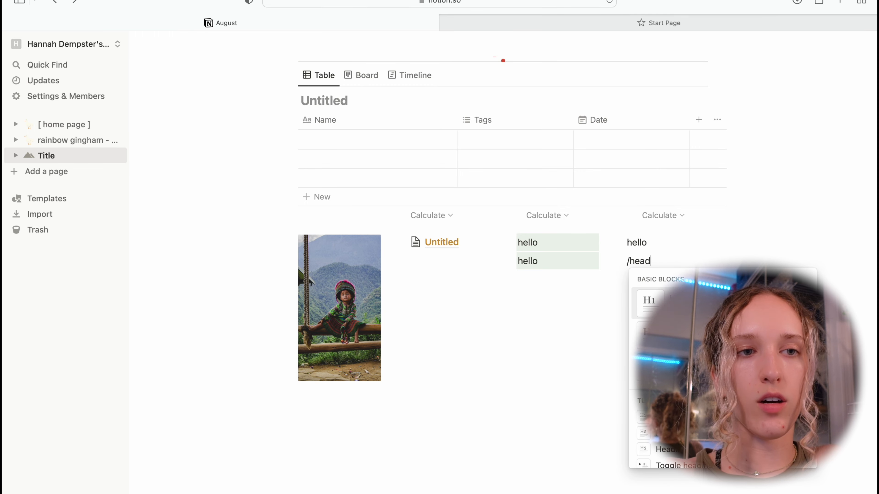
key(Return)
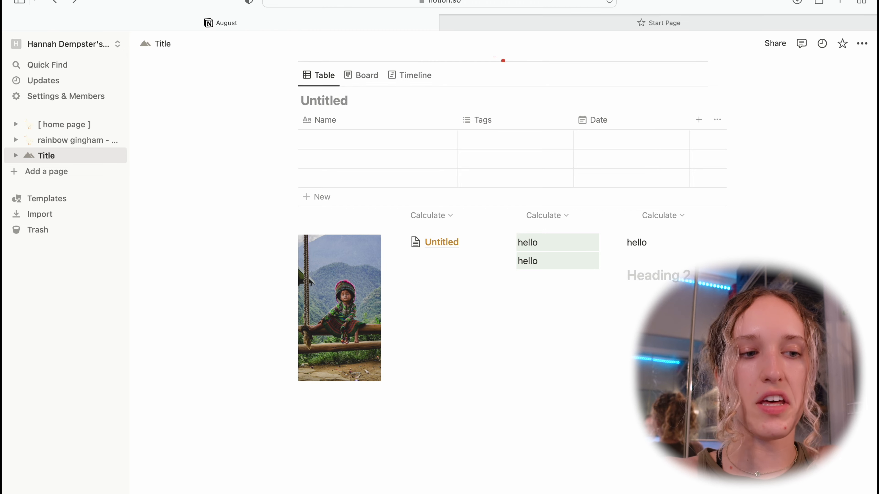
Enter "easily" as the text of the Heading 2 block.
text(h)
key(BackSpace)
text(come)
key(BackSpace)
key(BackSpace)
key(BackSpace)
key(BackSpace)
text(easily)
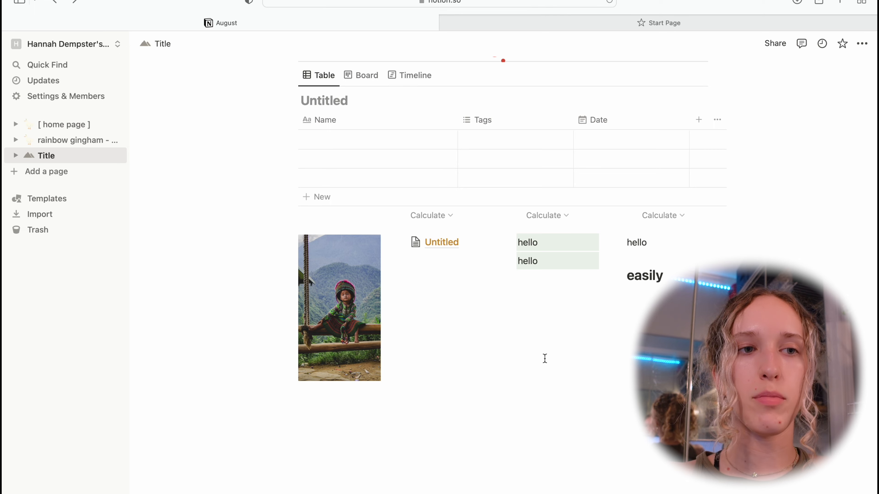
Add a line below the "easily" heading with the backpack emoji, found through the :scho shortcut, followed by "school page".
key(Return)
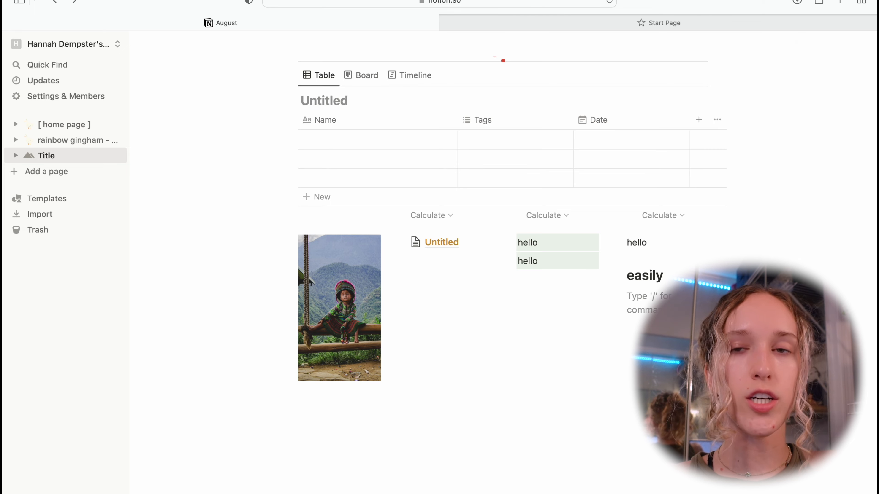
text(:)
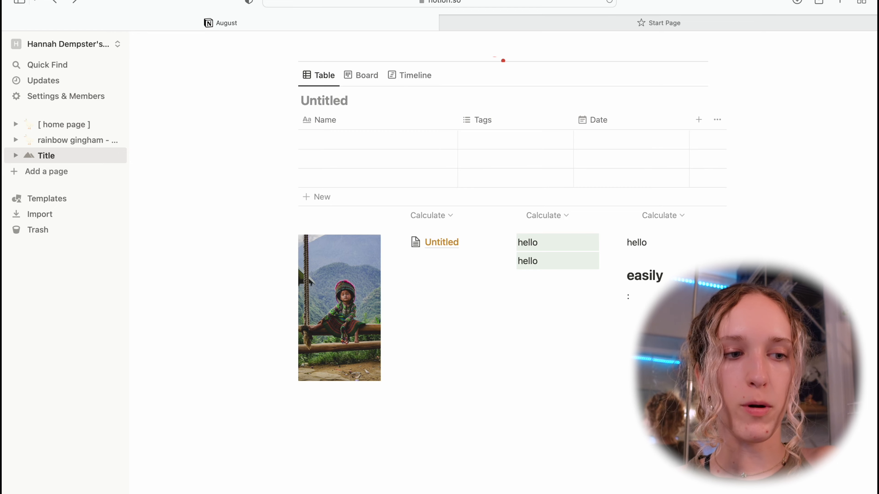
text(scho)
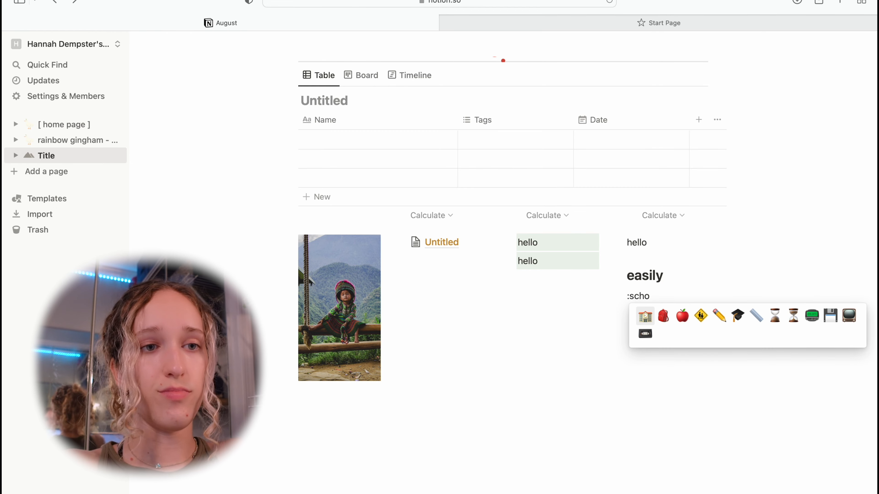
click(665, 316)
text(school page)
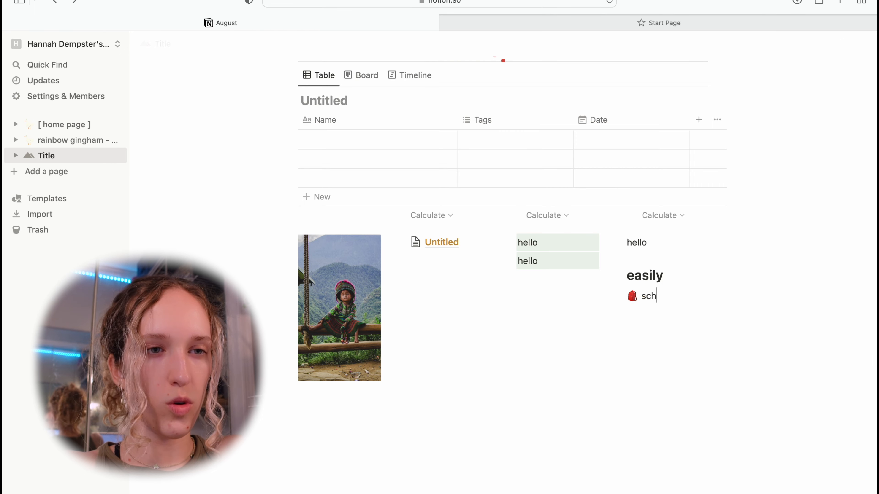
Link the words "school page" to the Title page.
key(shift+Left)
key(shift+Left)
key(shift+Left)
key(shift+Left)
key(shift+Left)
key(shift+Left)
key(shift+Left)
key(shift+Left)
key(shift+Left)
key(shift+Left)
key(shift+Left)
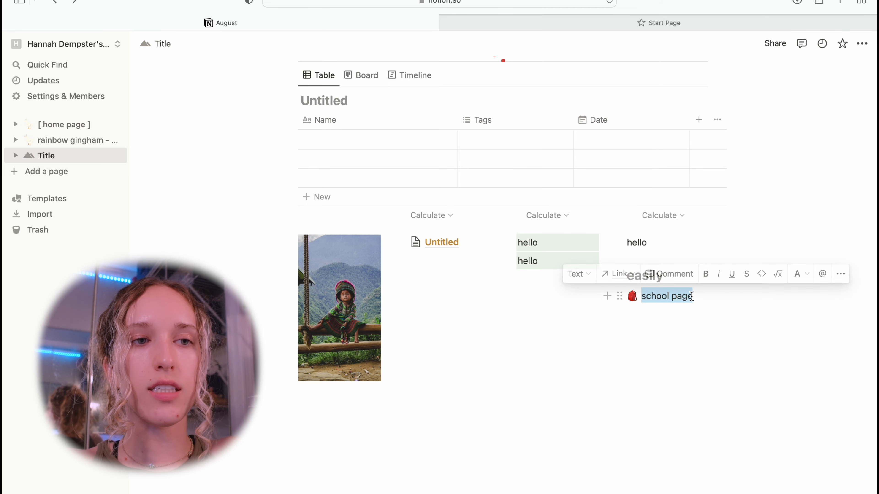
click(634, 277)
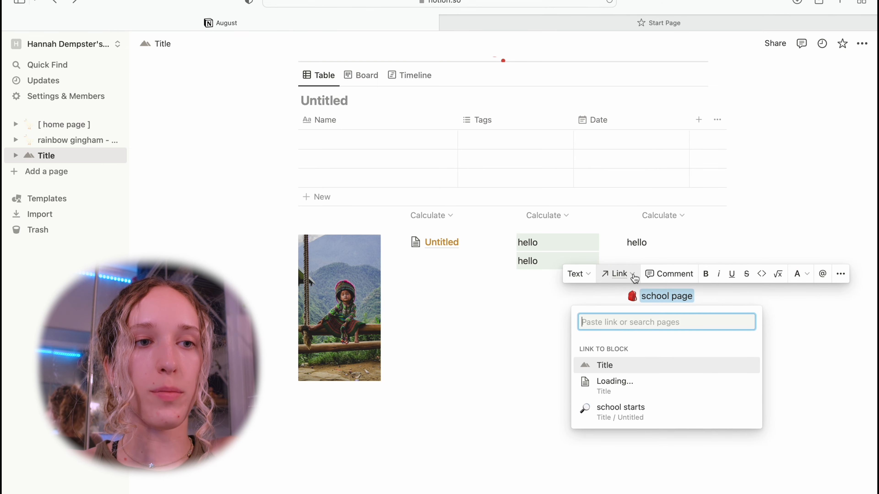
click(612, 368)
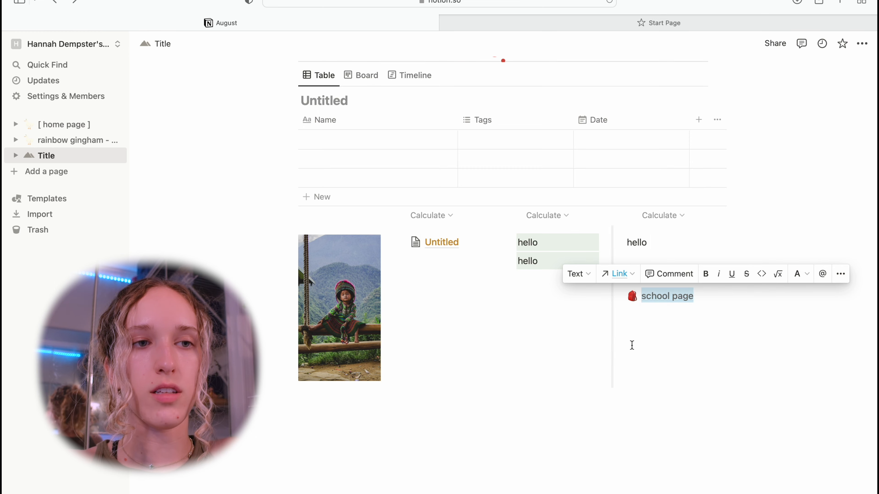
Turn the "school page" line into Heading 3 and format its text as bold, italic, underlined and struck through.
click(594, 280)
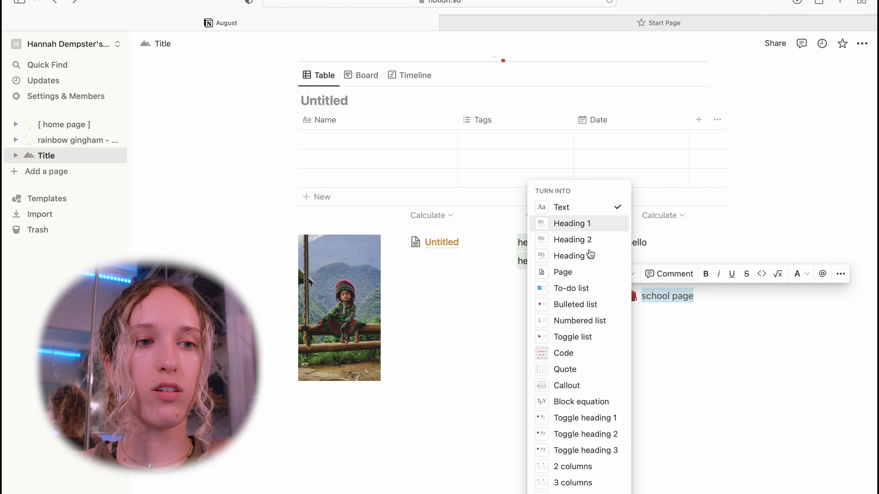
click(569, 255)
drag(644, 314, 633, 307)
click(705, 283)
click(718, 283)
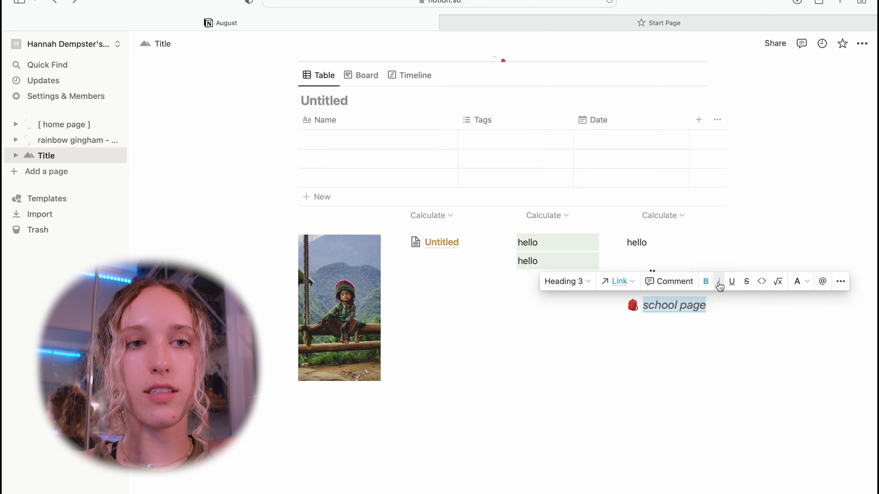
click(731, 284)
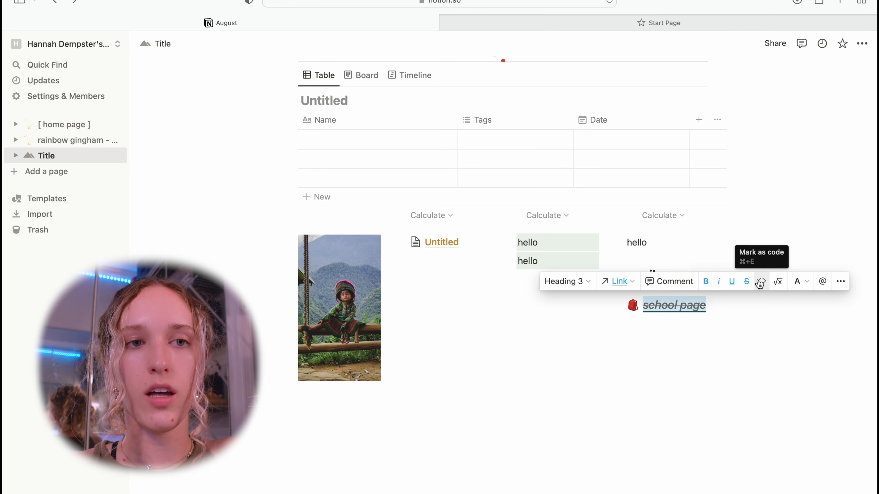
Review the color choices and block actions for the "school page" line and set its text color to yellow.
click(799, 281)
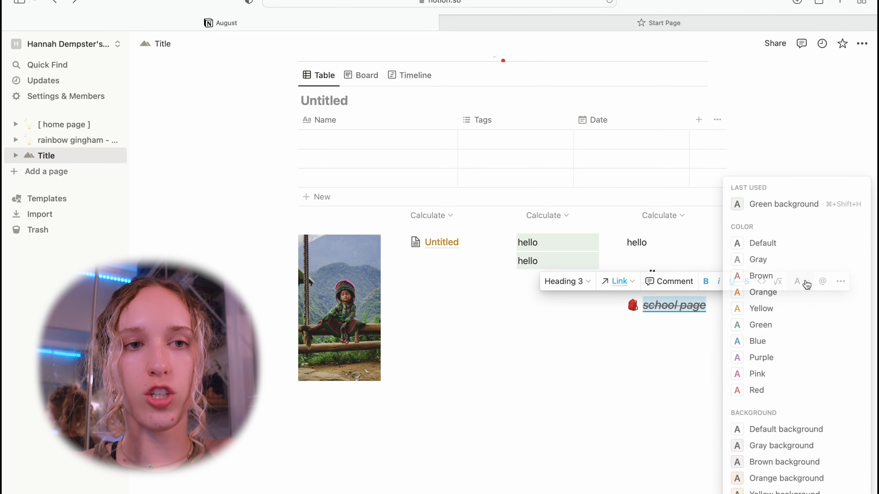
click(795, 244)
click(840, 281)
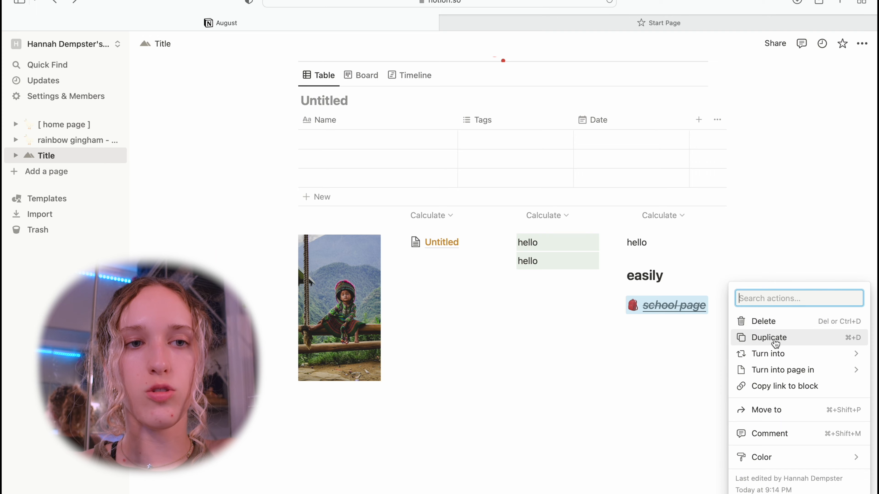
mouse_move(761, 357)
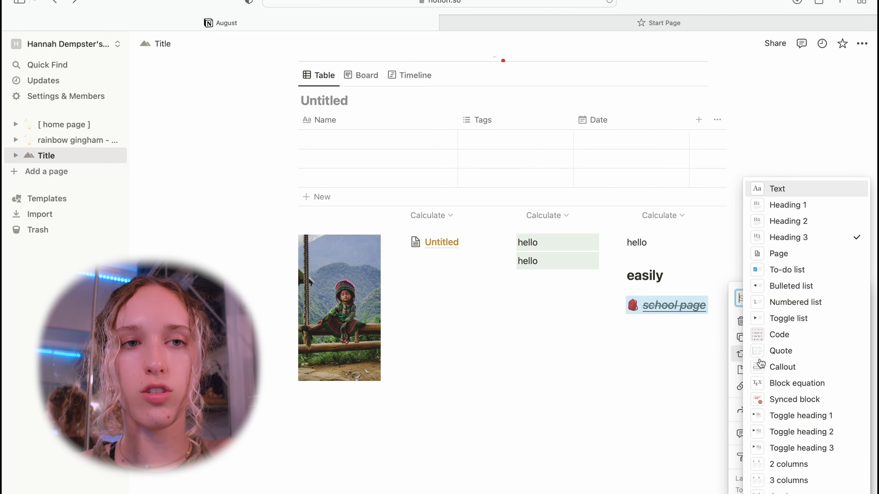
mouse_move(740, 372)
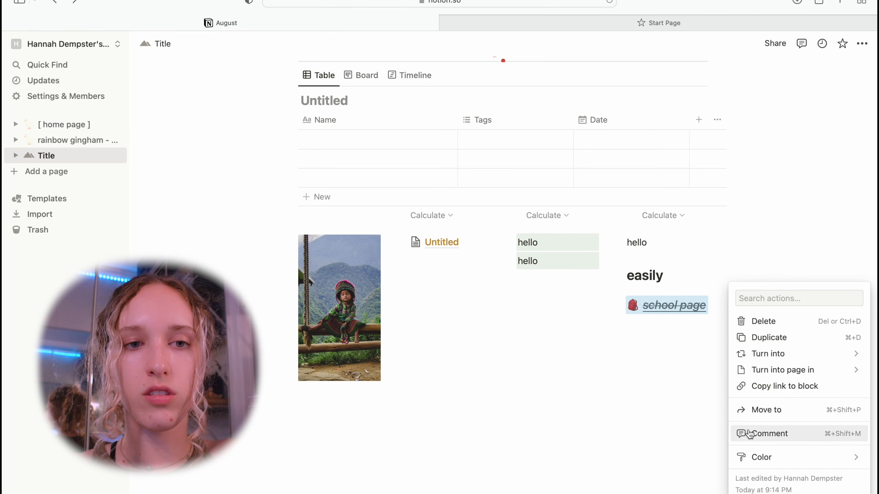
mouse_move(749, 457)
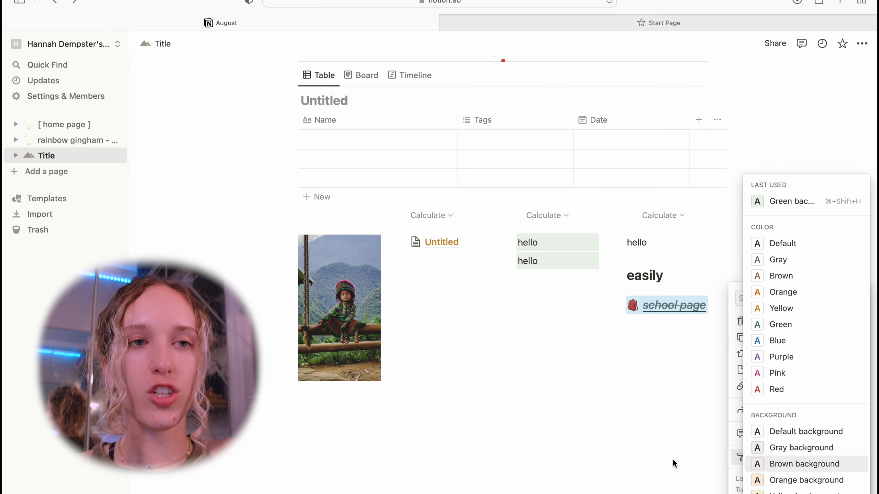
click(650, 379)
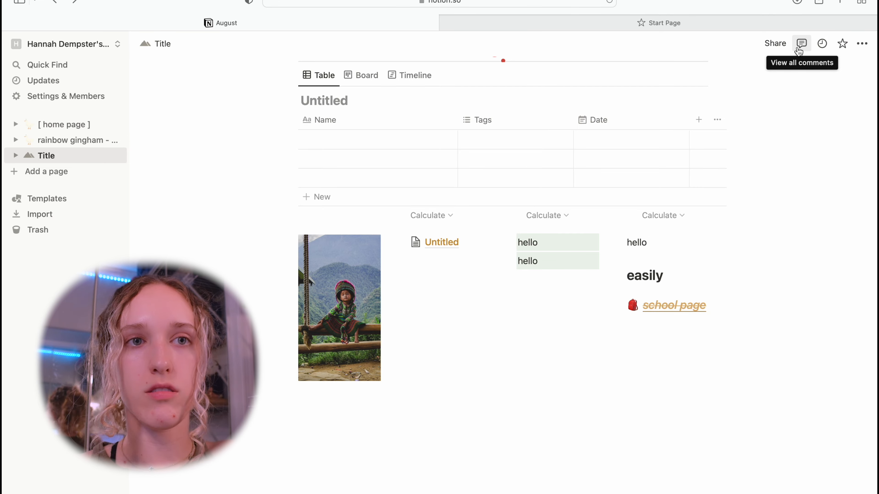
View the page's update history, and try adding the page to favorites and removing it again.
click(822, 43)
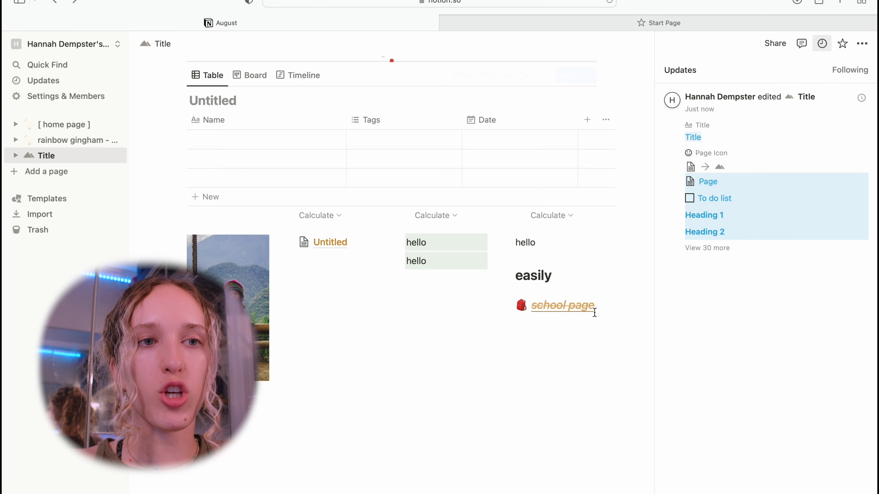
click(842, 44)
click(842, 44)
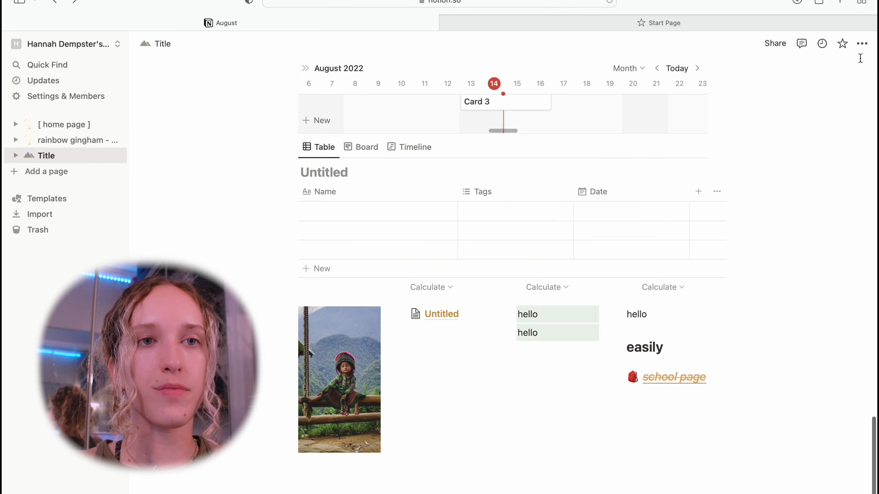
Try the Mono font style for the page and set it to Serif.
click(862, 43)
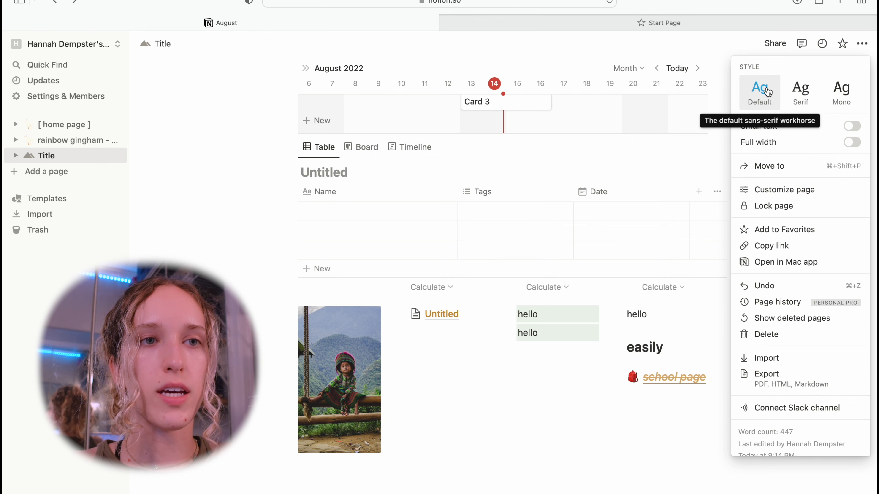
click(798, 98)
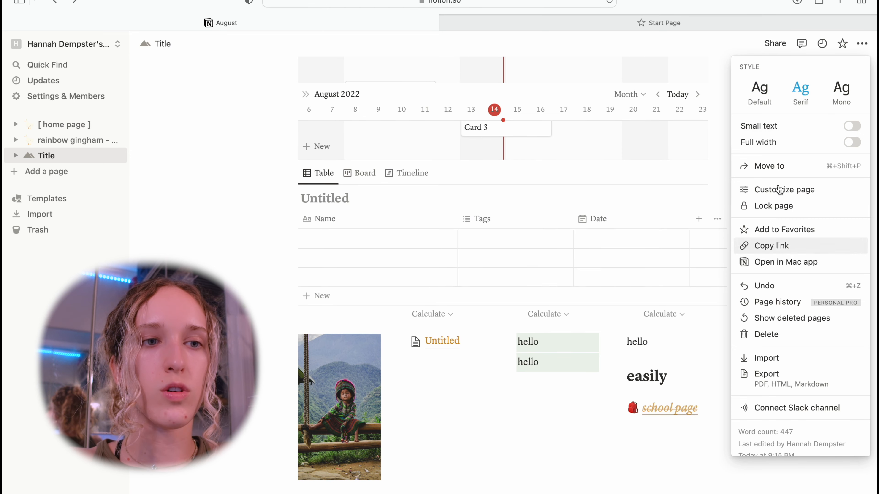
click(850, 100)
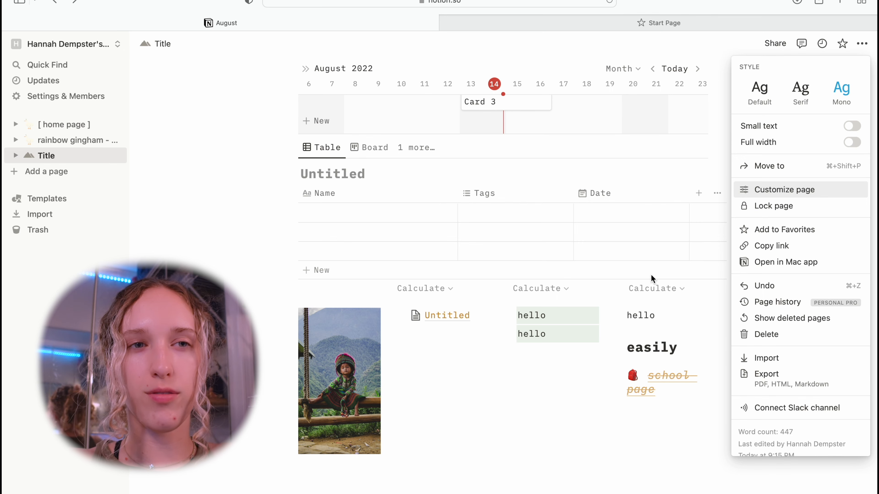
click(799, 94)
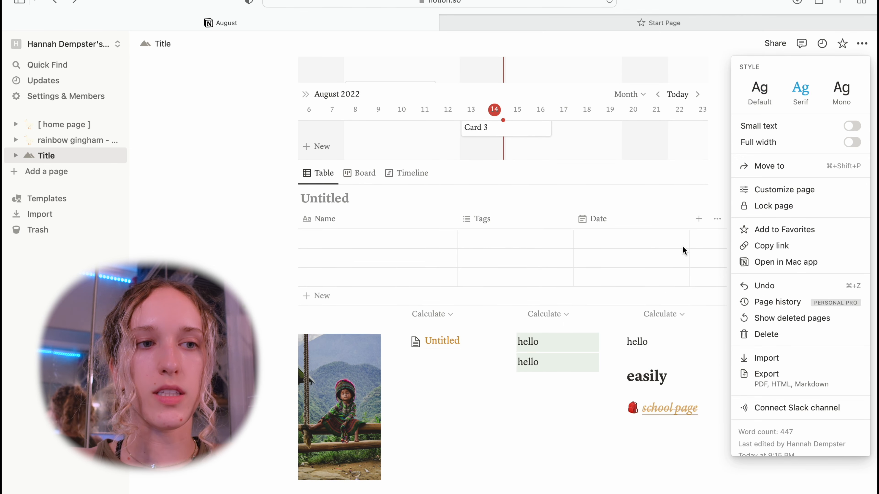
Italicize the heading "easily" above the "school page" link.
double_click(647, 383)
click(716, 353)
click(612, 452)
click(652, 384)
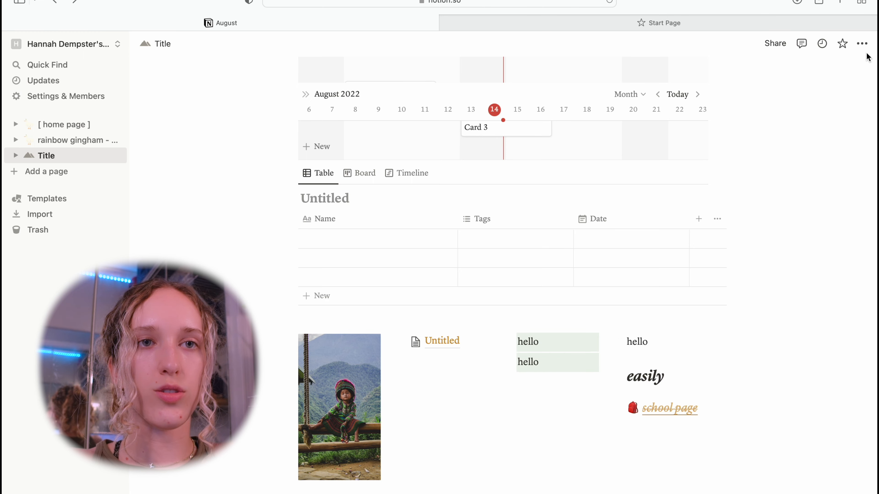
Try small text on the page, turn it off again, and switch the page to full width.
click(862, 43)
click(759, 90)
click(800, 90)
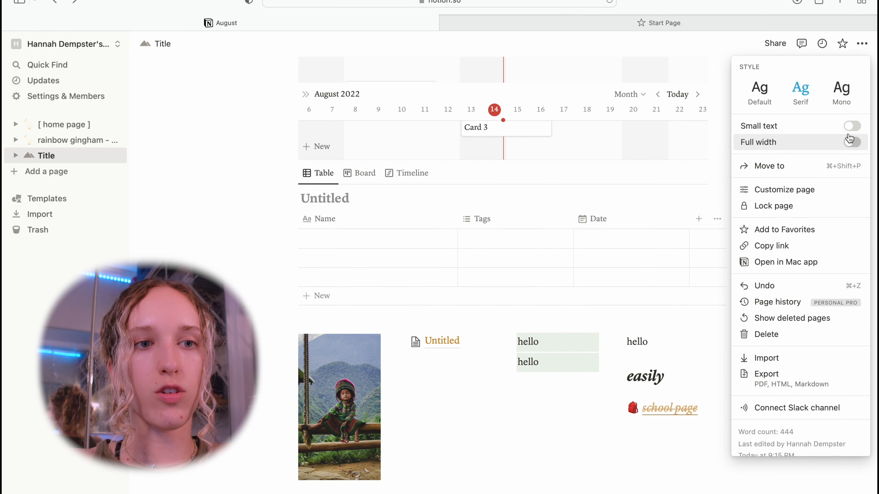
click(851, 127)
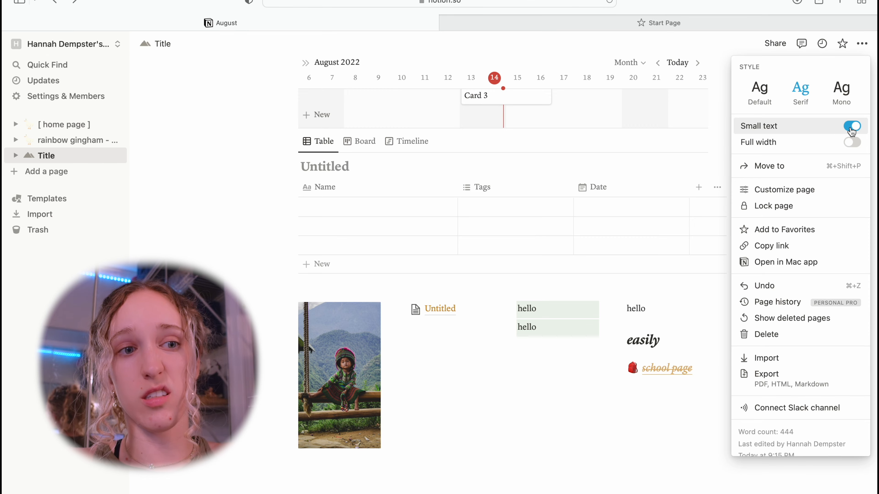
click(852, 126)
click(852, 143)
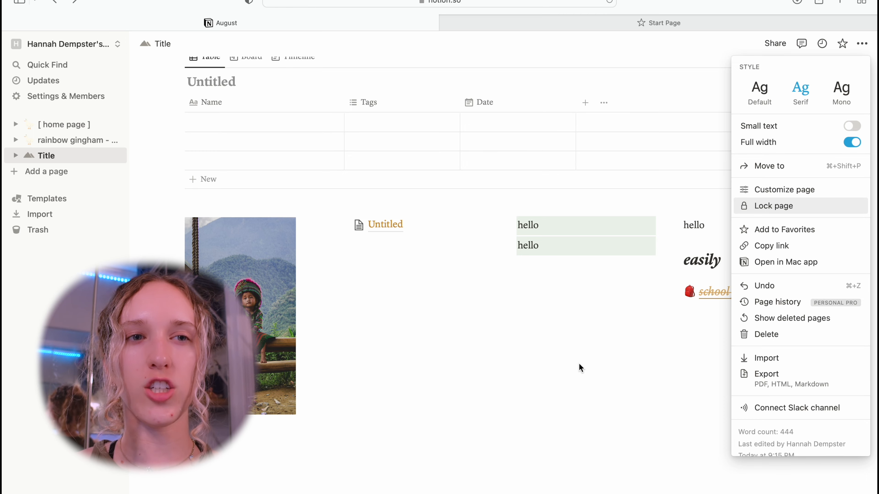
click(851, 143)
click(852, 143)
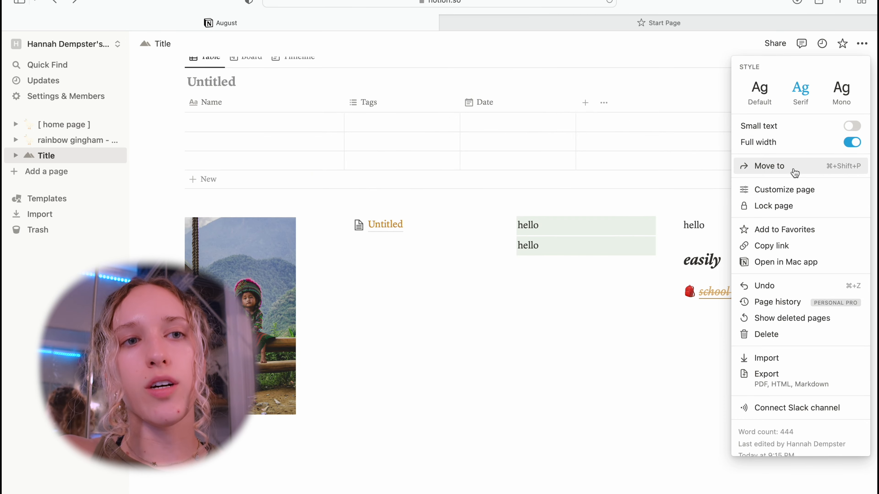
View the page's customization settings for discussions, backlinks and comments, and review its other page actions.
click(773, 192)
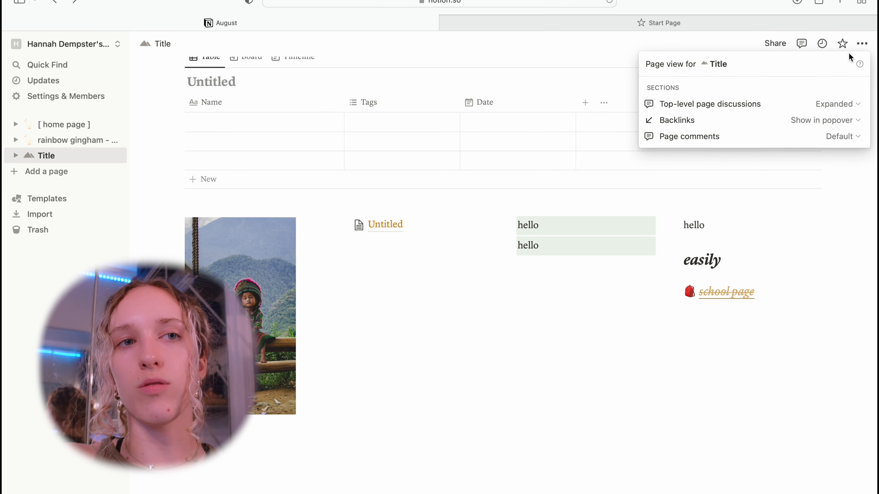
click(862, 44)
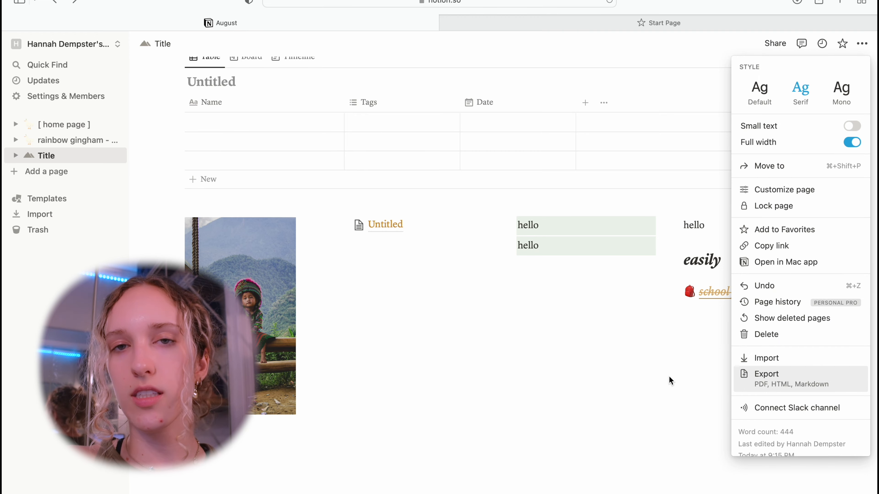
click(629, 376)
Place the two green "hello" lines side by side in separate columns and replace their text with "personal" and "work".
scroll(385, 224, down, 2)
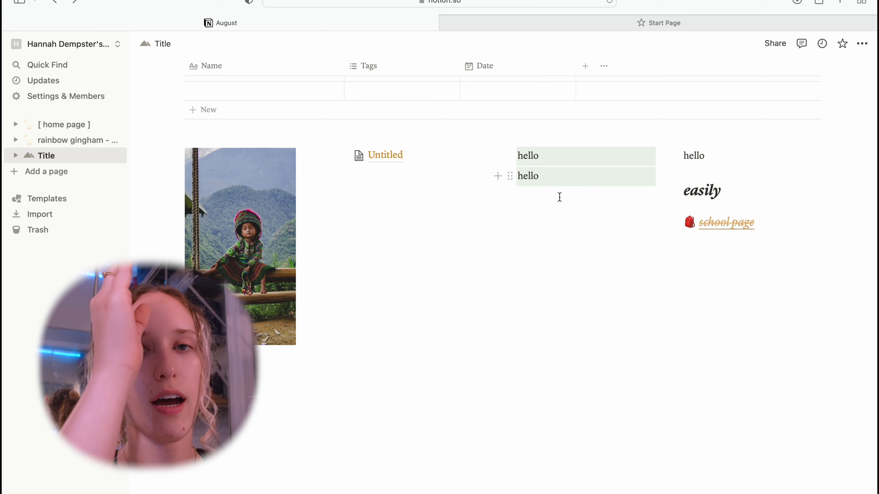
mouse_move(508, 156)
mouse_down()
mouse_move(425, 166)
mouse_move(418, 159)
mouse_move(519, 158)
mouse_move(495, 157)
mouse_up()
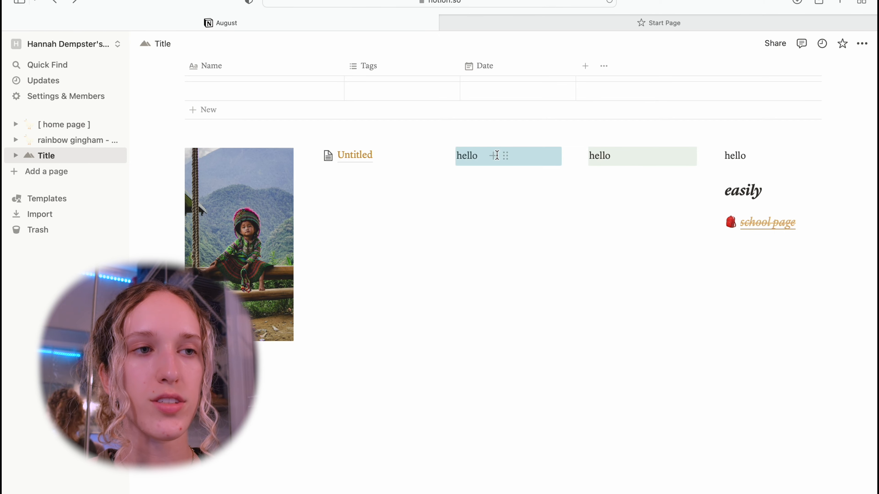
mouse_move(441, 157)
mouse_down()
mouse_move(471, 158)
mouse_move(452, 156)
mouse_up()
click(453, 155)
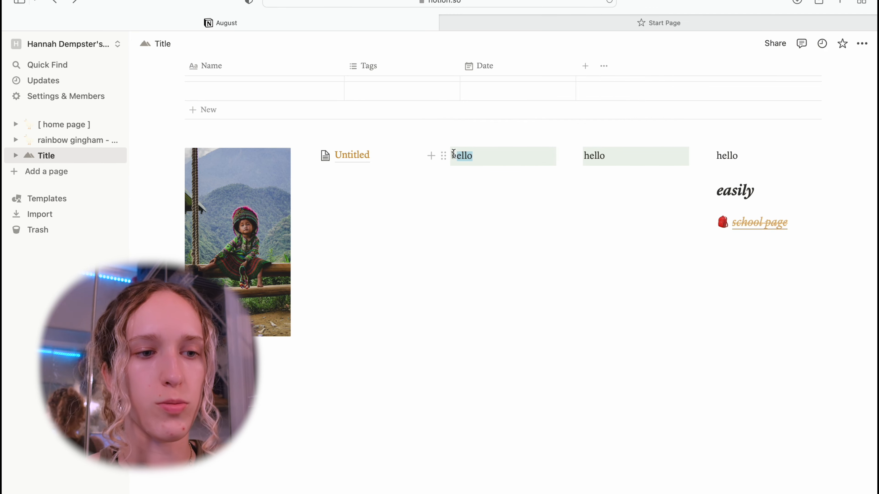
text(personal)
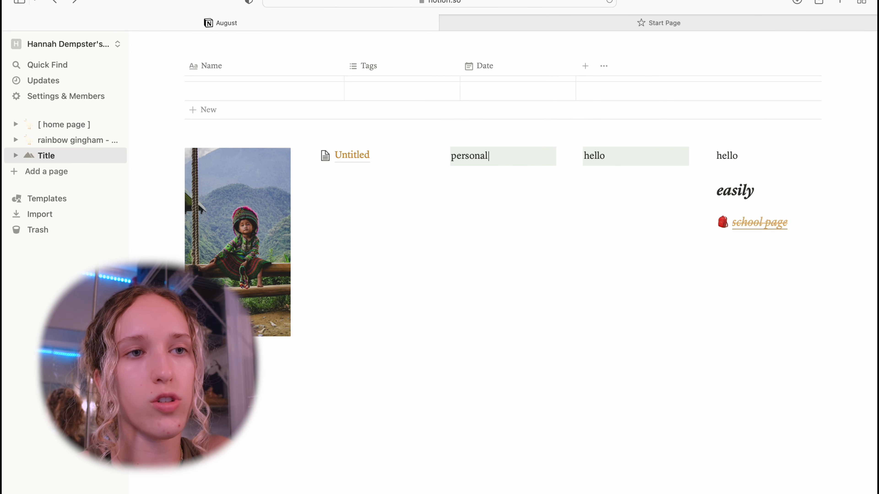
drag(606, 156, 563, 155)
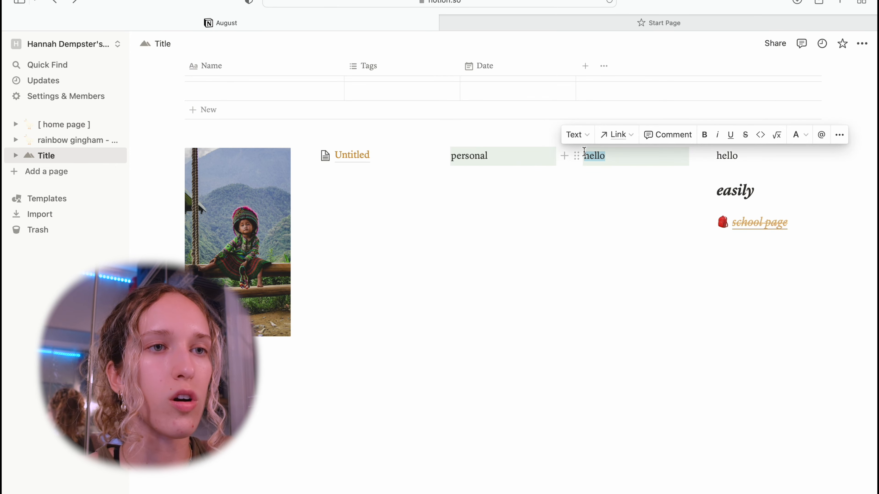
text(work)
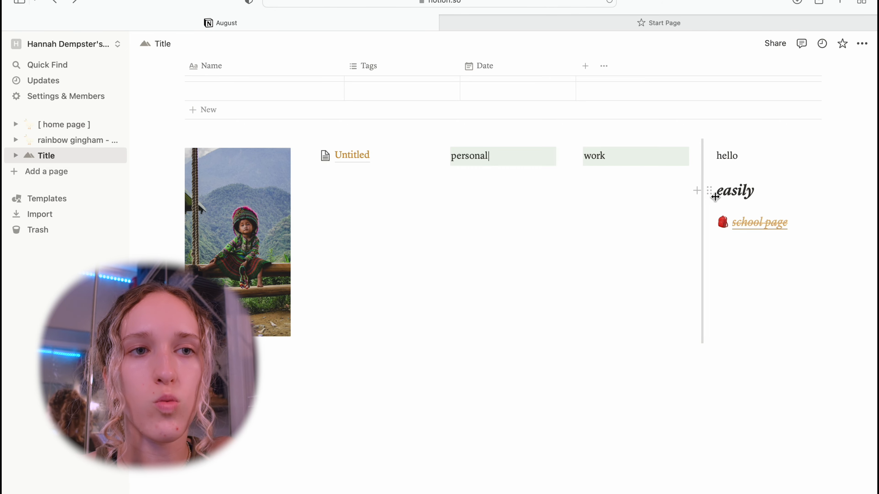
Move "easily" and "school page" into their own columns beside the remaining "hello" line.
drag(700, 190, 817, 197)
drag(868, 228, 842, 207)
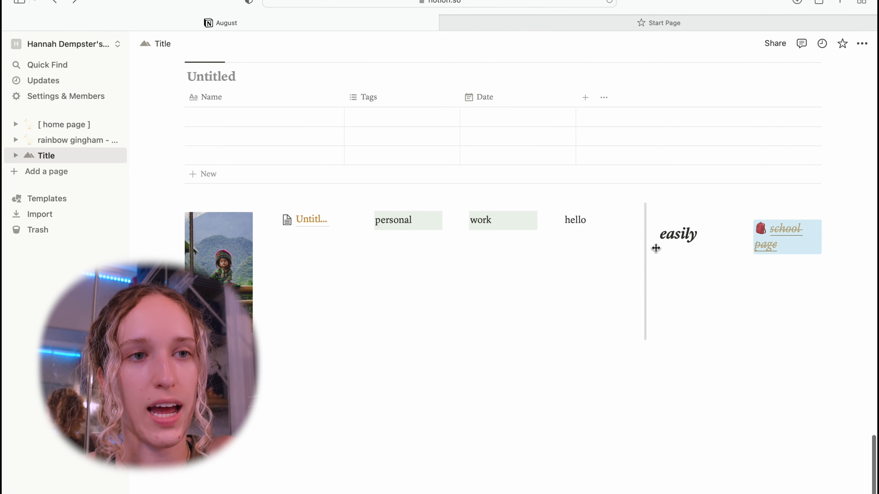
drag(644, 236, 356, 238)
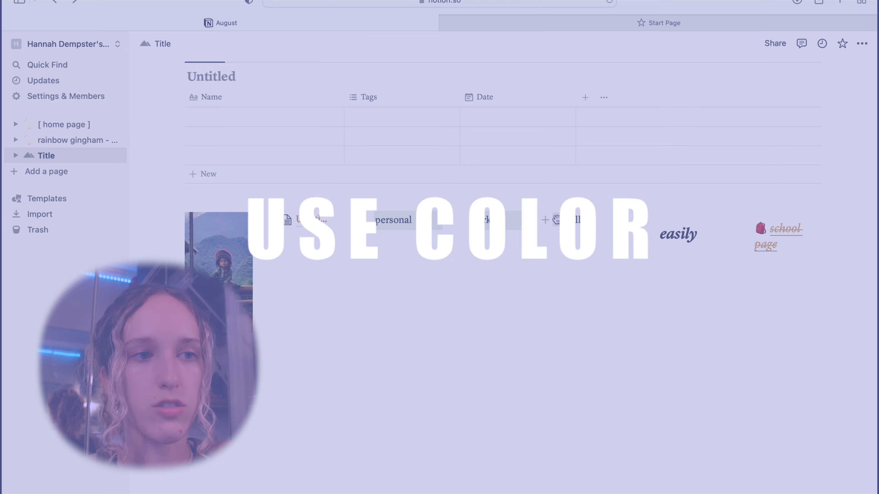
Give the remaining "hello" line a pink background.
click(556, 219)
mouse_move(500, 286)
scroll(609, 417, down, 2)
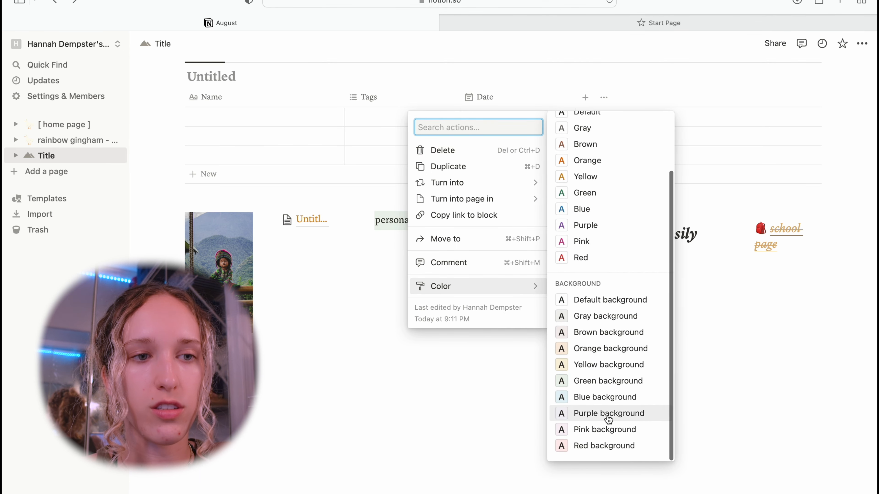
click(590, 433)
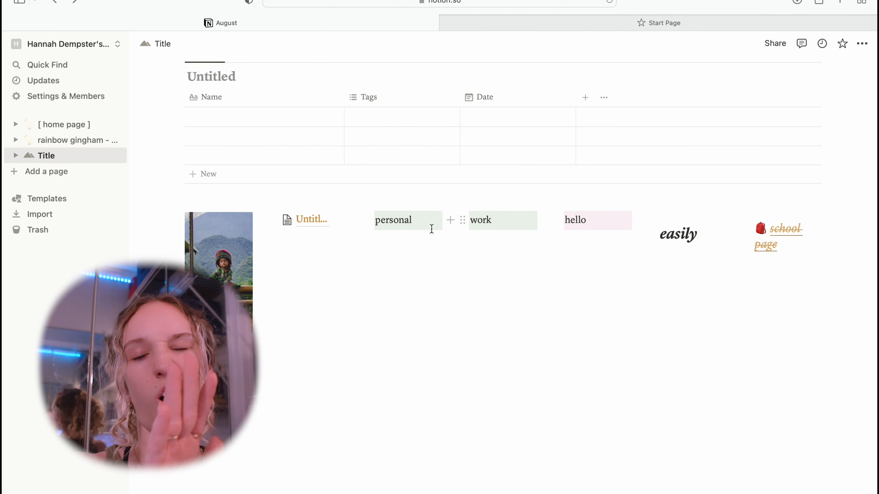
Insert an image block below the columns and upload Unknown.png from the Downloads folder.
click(222, 346)
text(/)
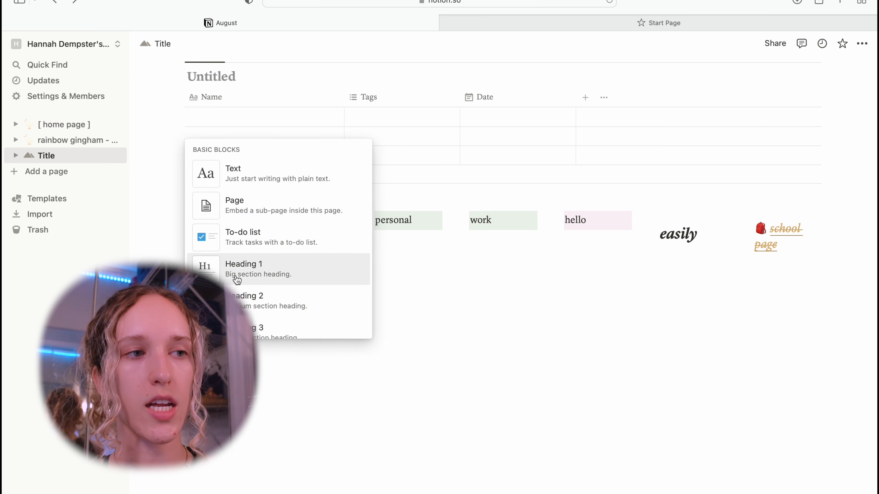
scroll(237, 280, down, 15)
scroll(235, 275, down, 5)
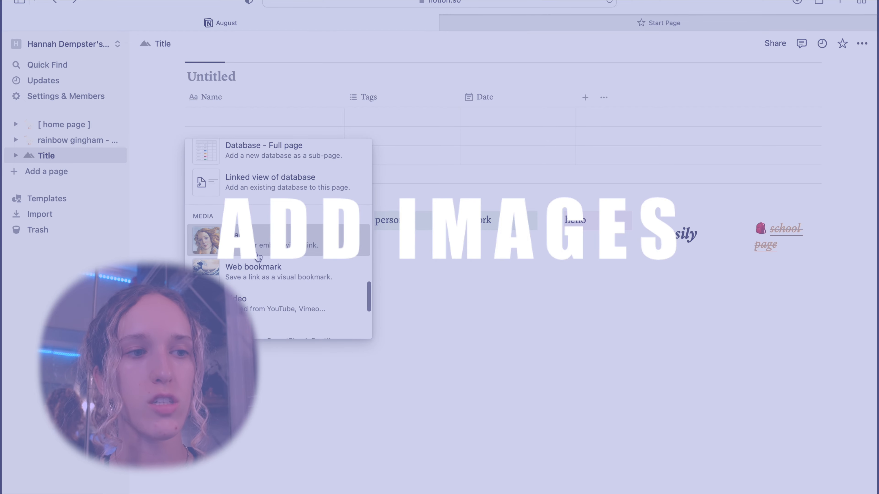
click(239, 243)
click(430, 402)
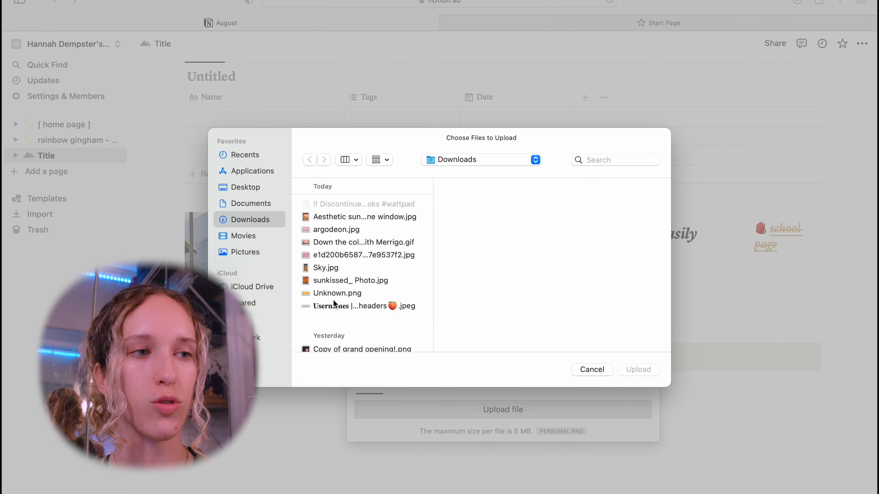
click(333, 294)
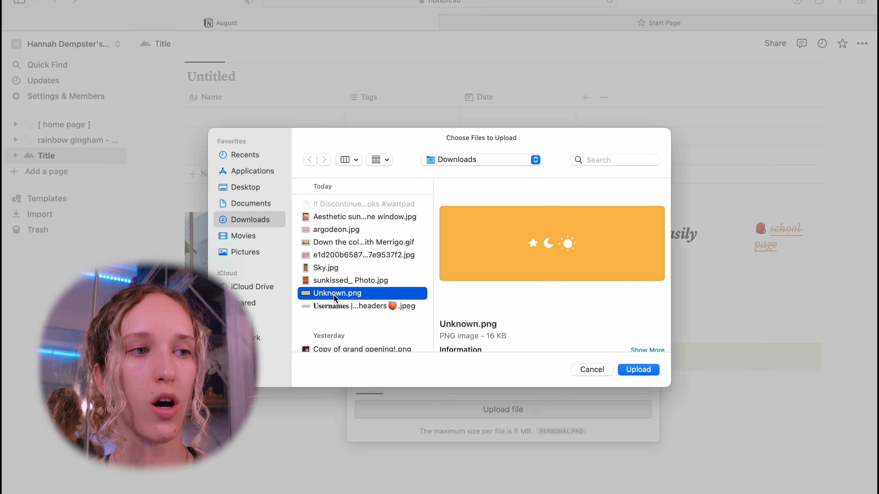
click(636, 370)
Move the orange star, moon and sun image above the row of columns, directly below the Untitled table.
scroll(449, 439, down, 5)
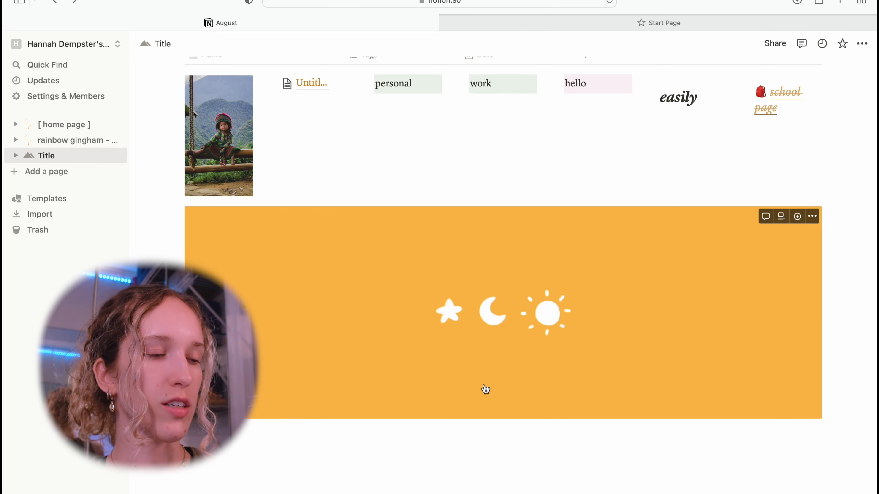
scroll(486, 389, up, 4)
scroll(493, 367, down, 5)
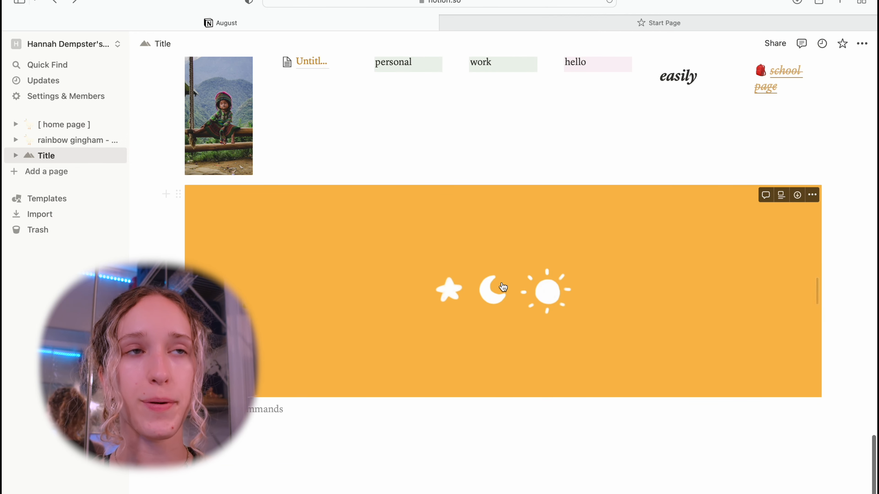
scroll(503, 287, up, 5)
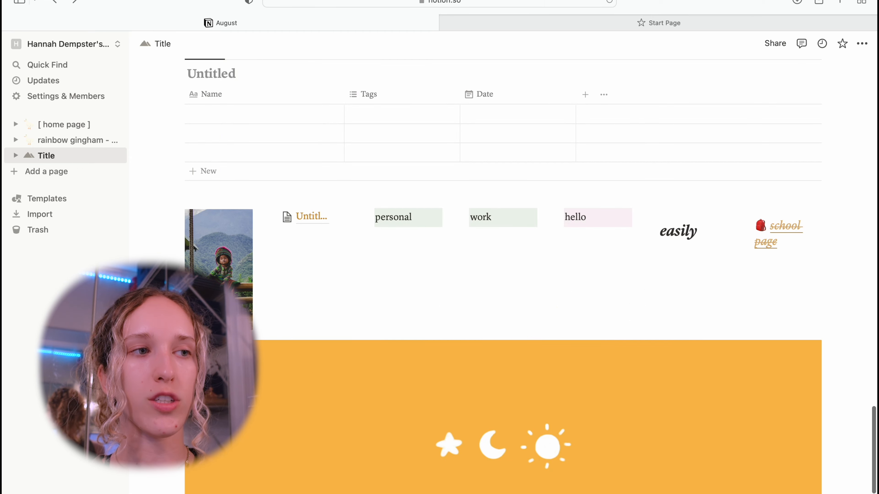
drag(179, 347, 182, 192)
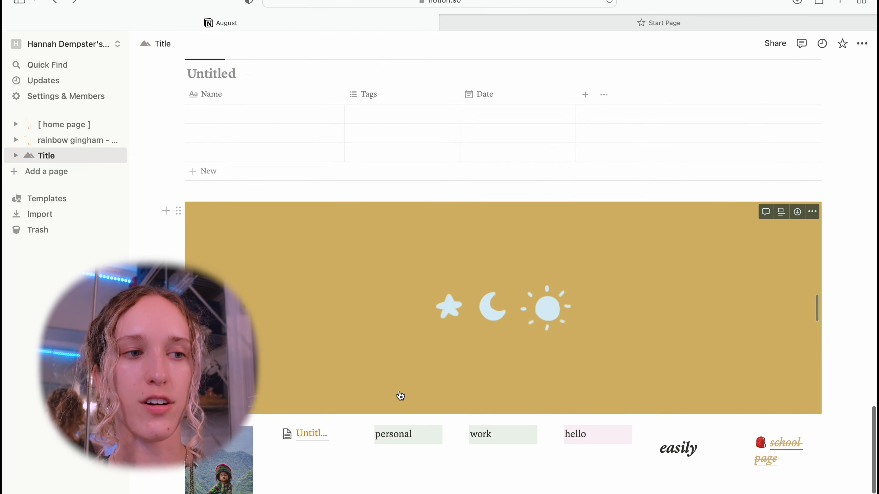
Change the page cover to an Unsplash photo of stacked, colorful old books.
scroll(474, 329, up, 20)
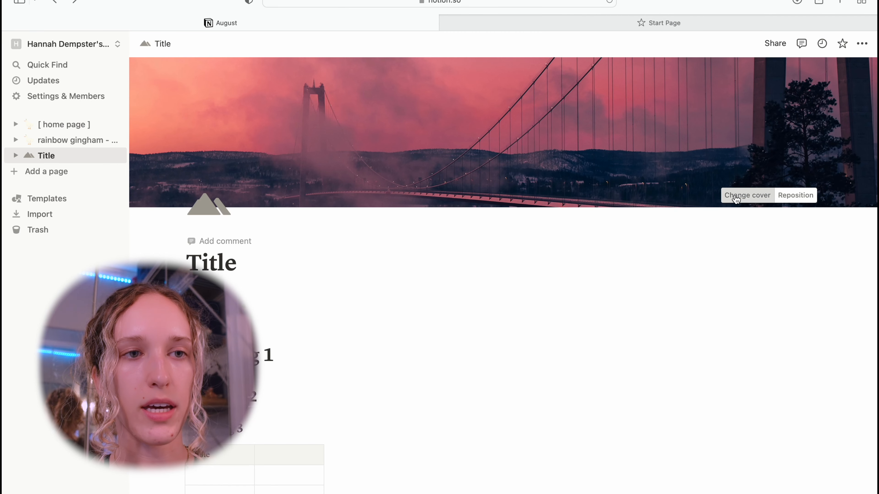
click(747, 195)
click(684, 216)
scroll(644, 373, down, 3)
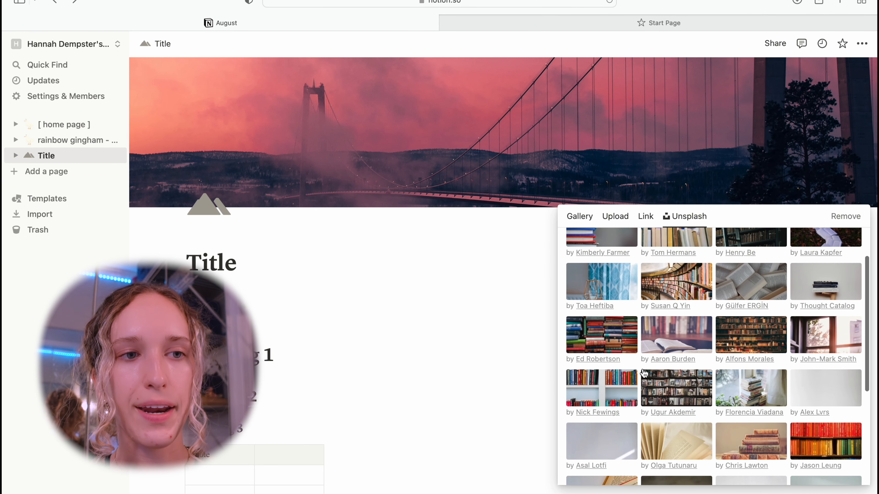
click(634, 344)
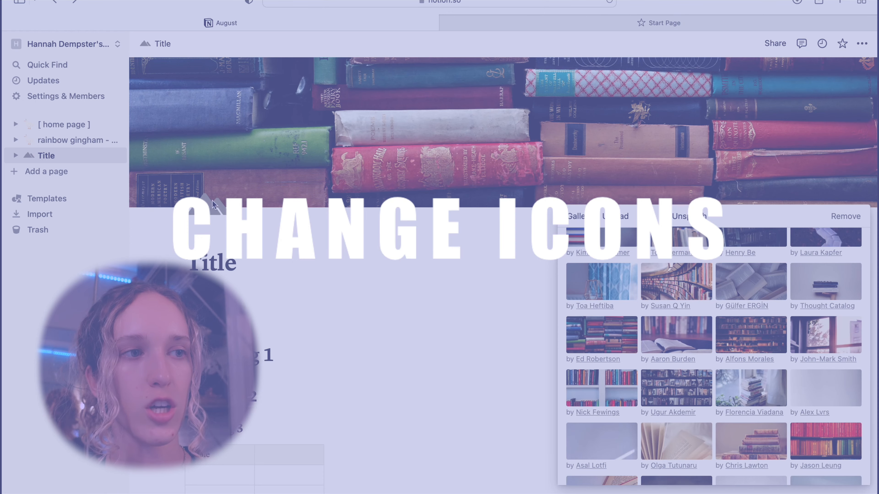
Open the icon choices for the Title page and browse the built-in icons.
click(209, 206)
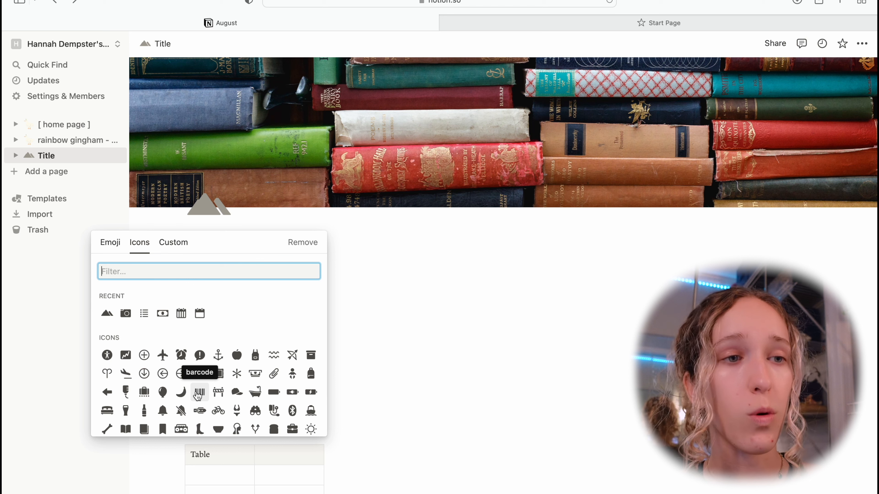
scroll(198, 392, down, 3)
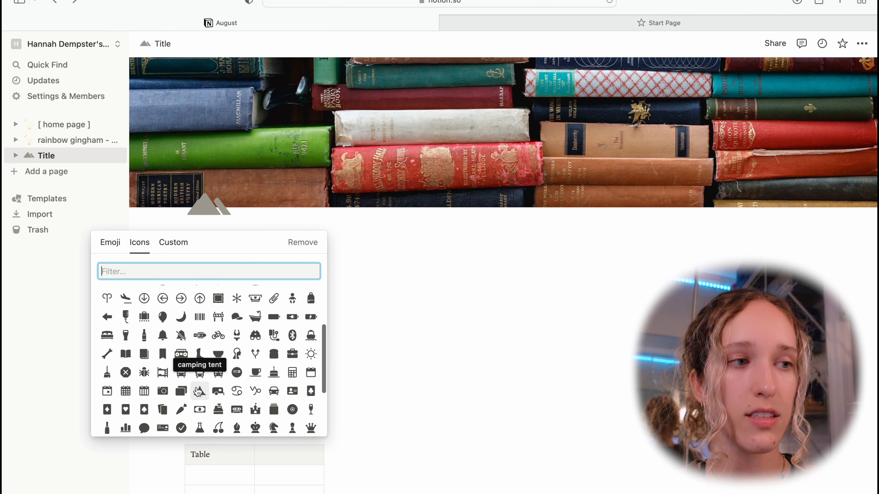
scroll(198, 387, up, 3)
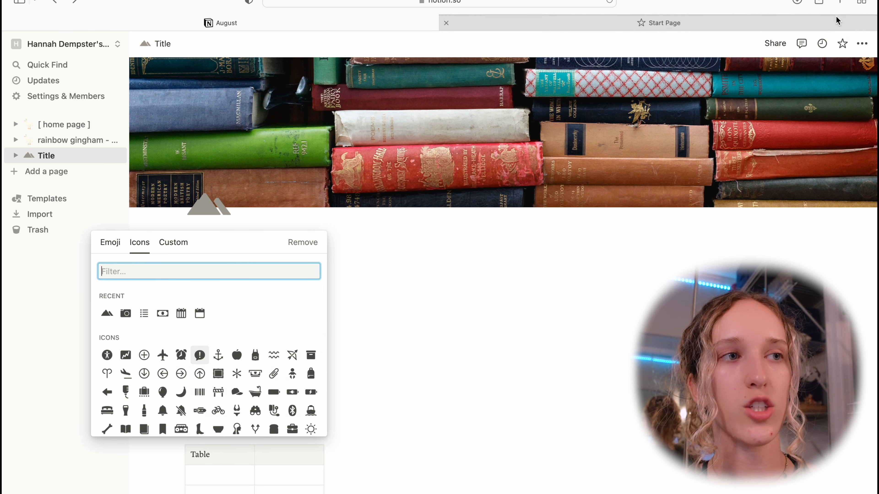
Open giphy.com in the empty browser tab and search it for notion stickers.
click(633, 23)
click(463, 2)
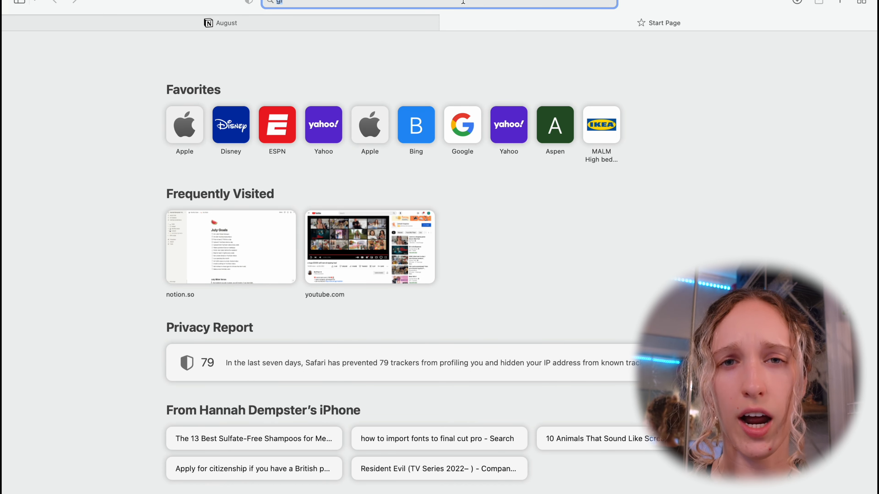
text(gi)
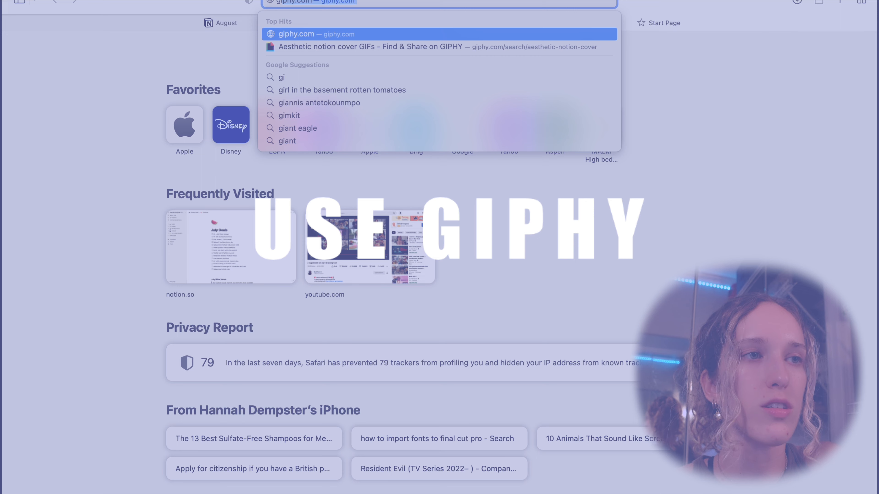
key(Return)
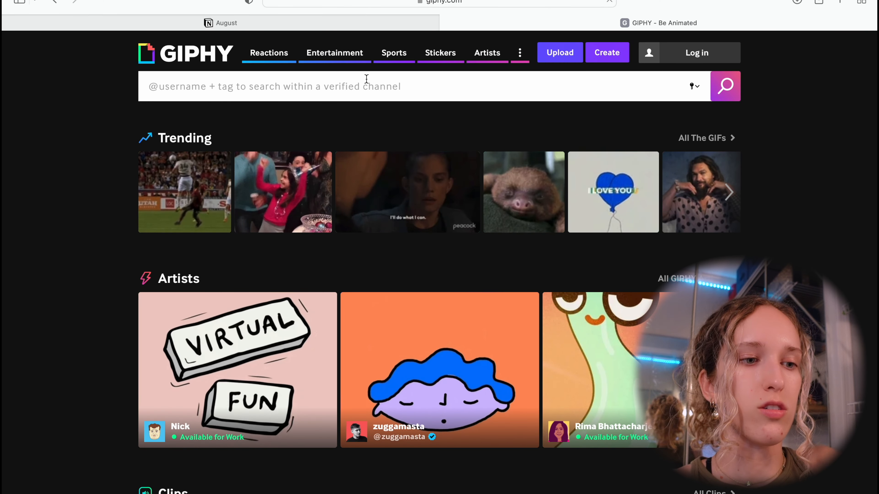
text(notion i)
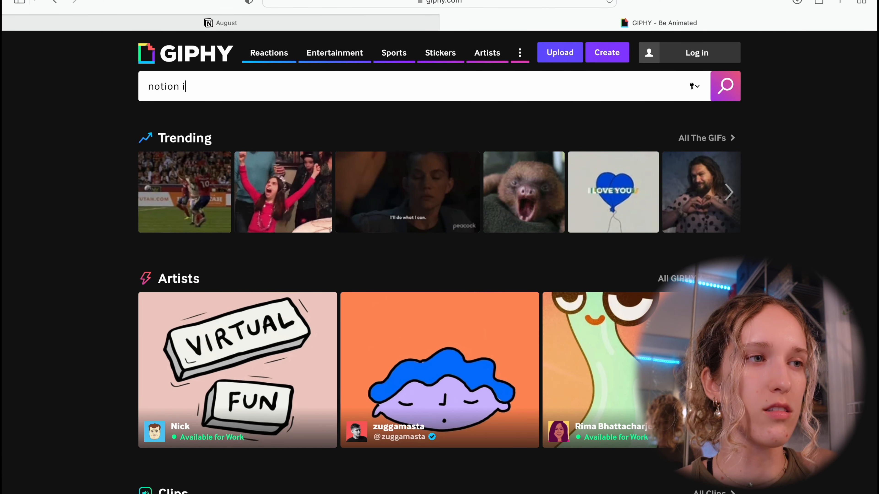
key(Return)
Copy the link of the black-and-white Notion cube sticker from the GIPHY sticker results.
scroll(166, 372, down, 5)
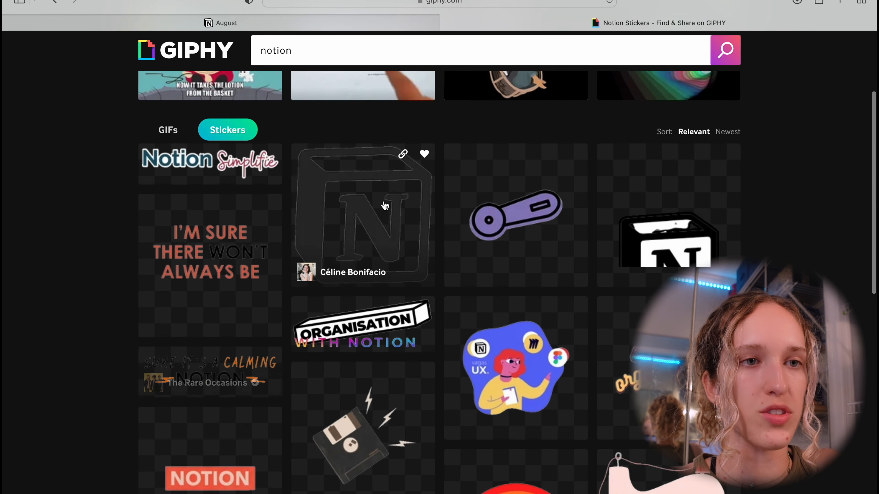
scroll(696, 388, down, 3)
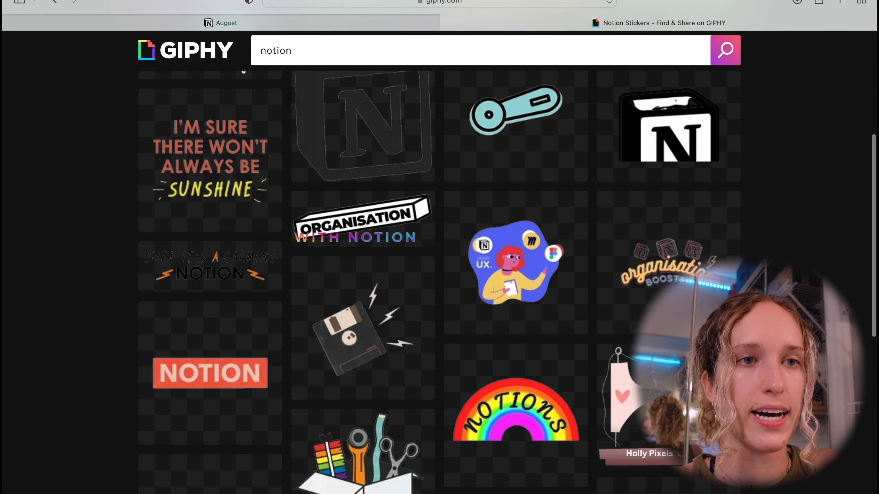
scroll(695, 388, up, 3)
mouse_move(730, 190)
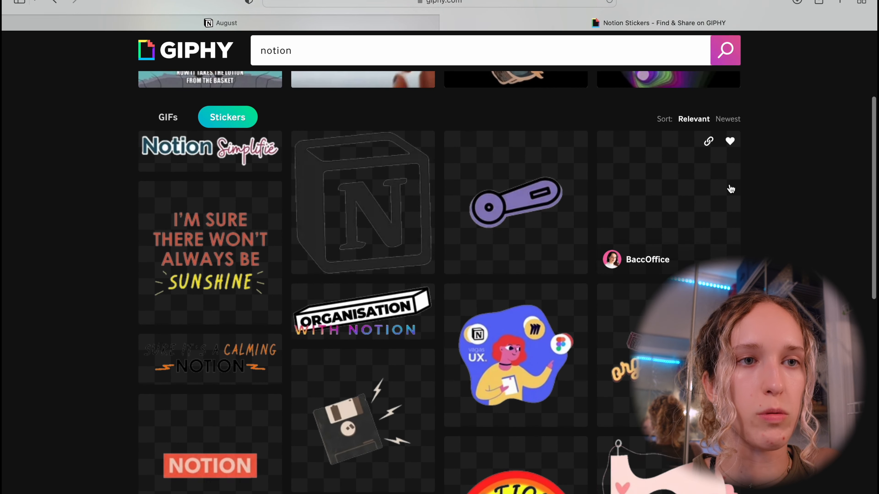
click(708, 142)
Return to the Notion page and set its custom icon from the copied Notion cube sticker link.
key(ctrl+shift+Tab)
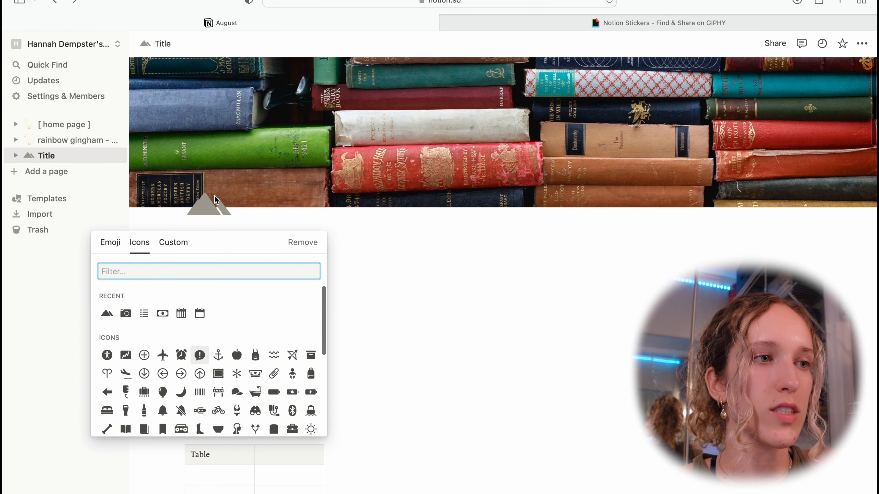
click(173, 242)
key(super+v)
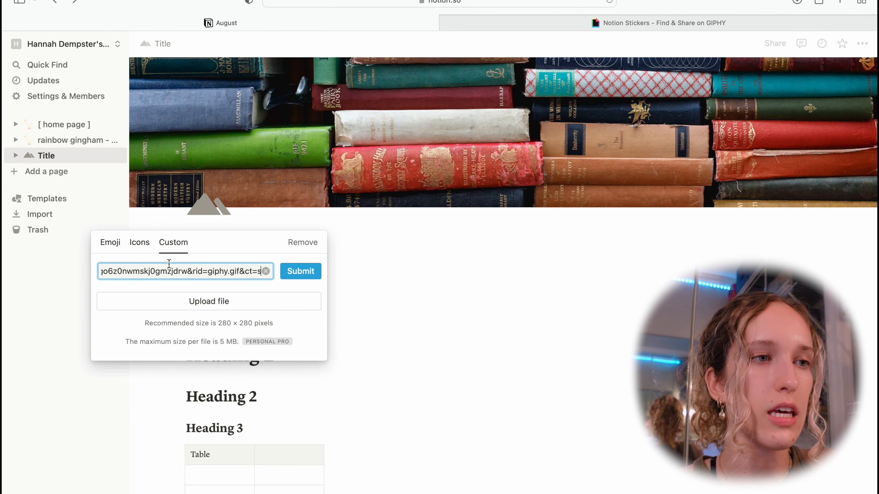
click(288, 275)
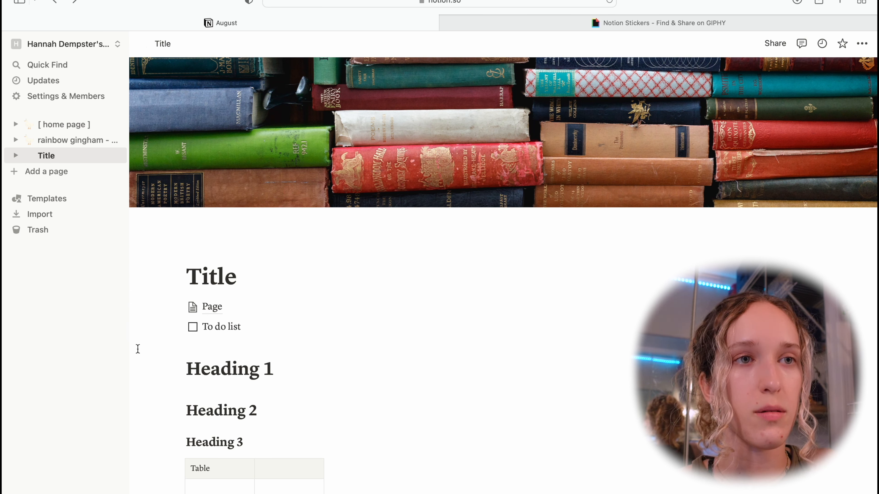
Search GIPHY for camera stickers and copy the link of the dark gray camera with the red lens ring.
click(585, 24)
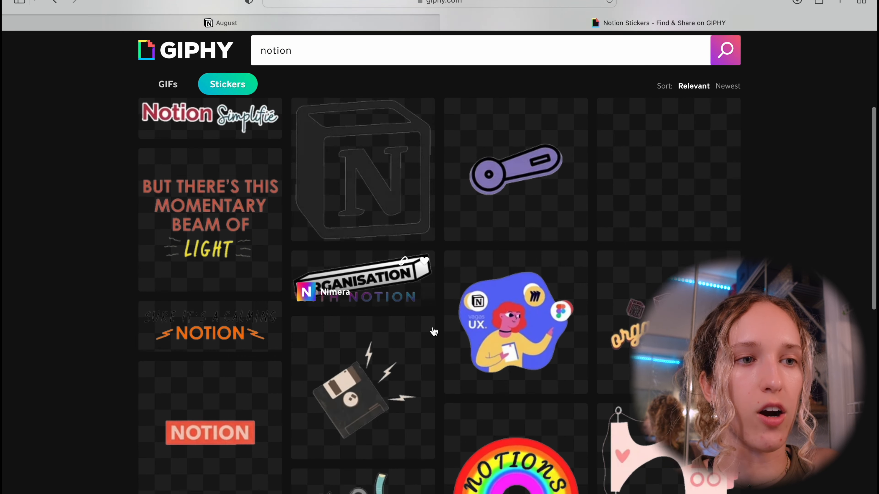
scroll(433, 332, down, 5)
scroll(367, 449, down, 5)
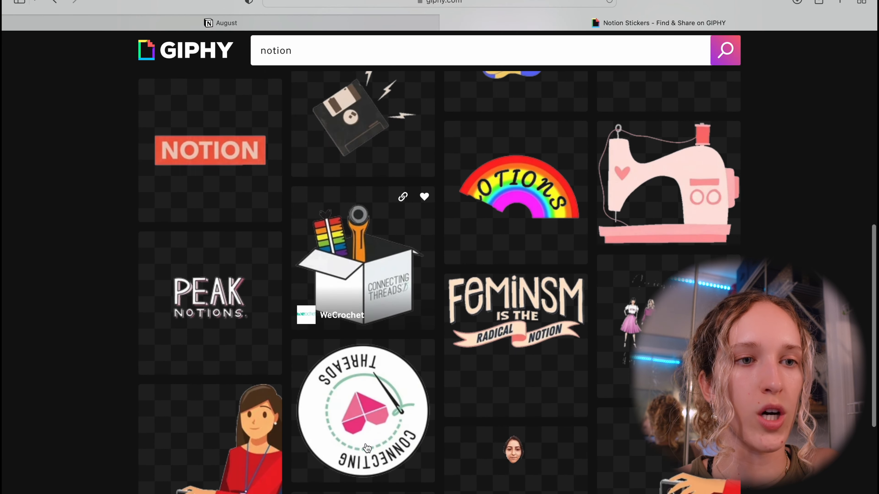
scroll(366, 448, down, 5)
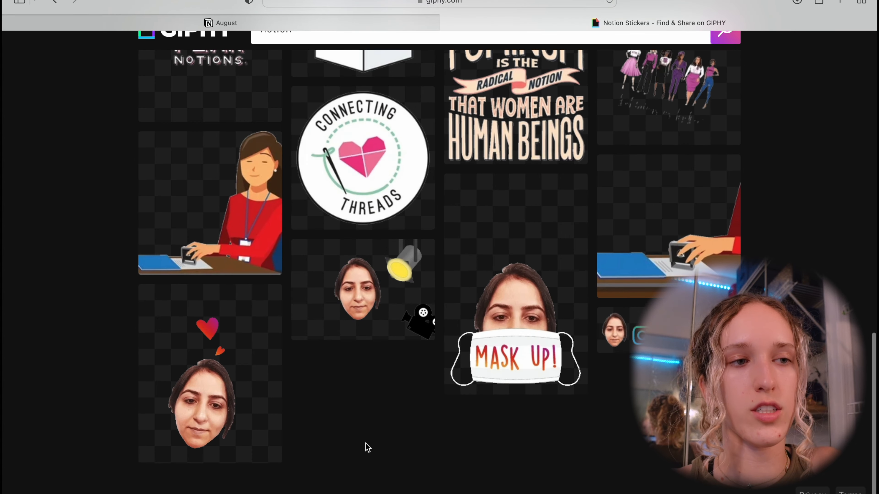
scroll(368, 448, up, 1)
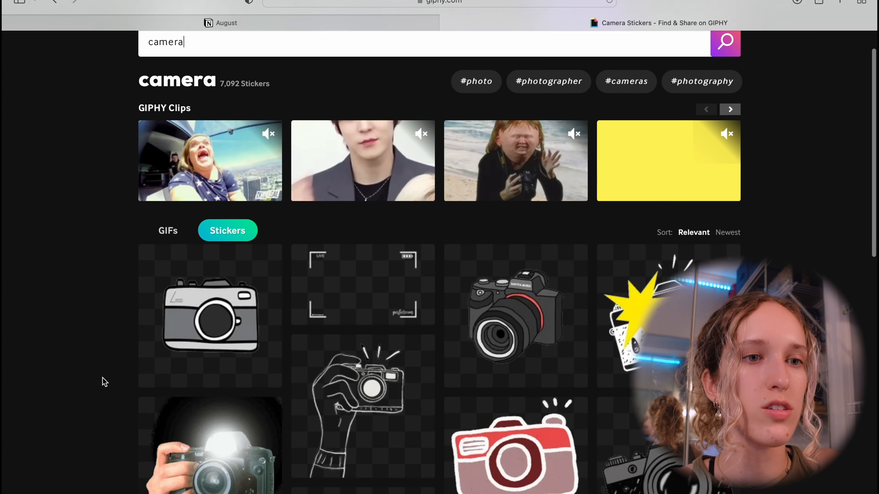
scroll(104, 382, down, 3)
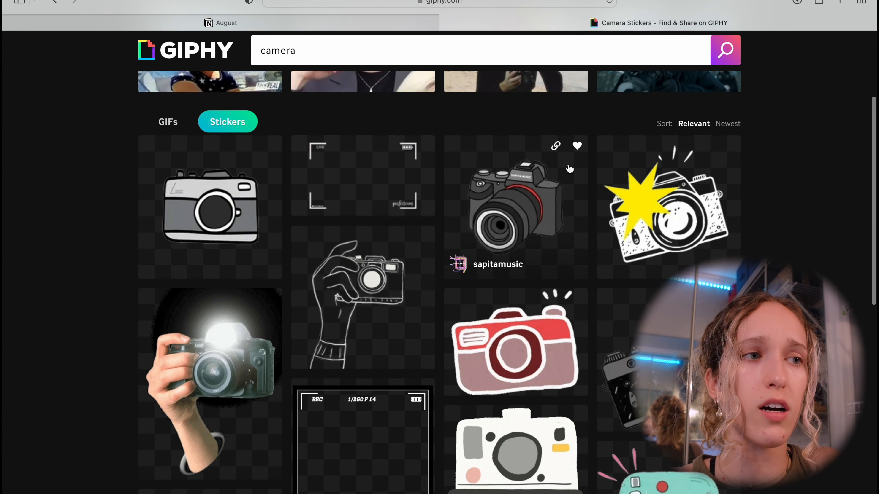
click(556, 145)
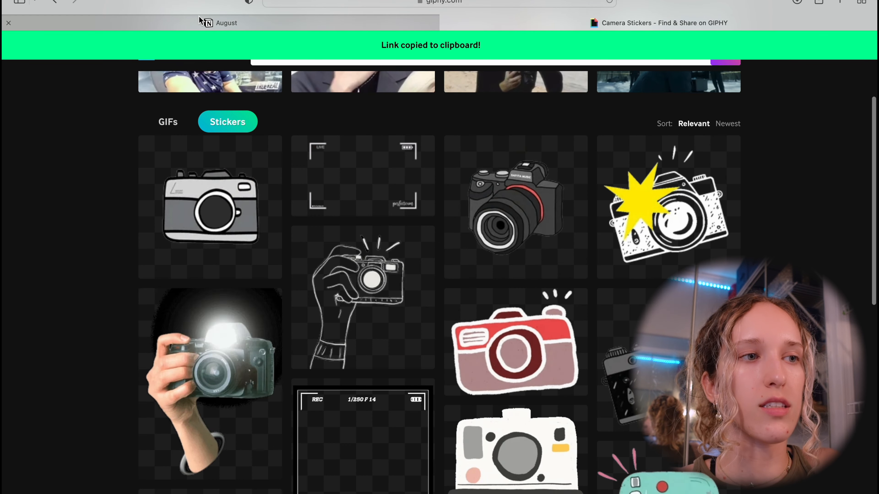
Replace the Title page's icon in Notion with a custom one from the copied camera sticker link.
click(199, 17)
click(226, 207)
click(180, 260)
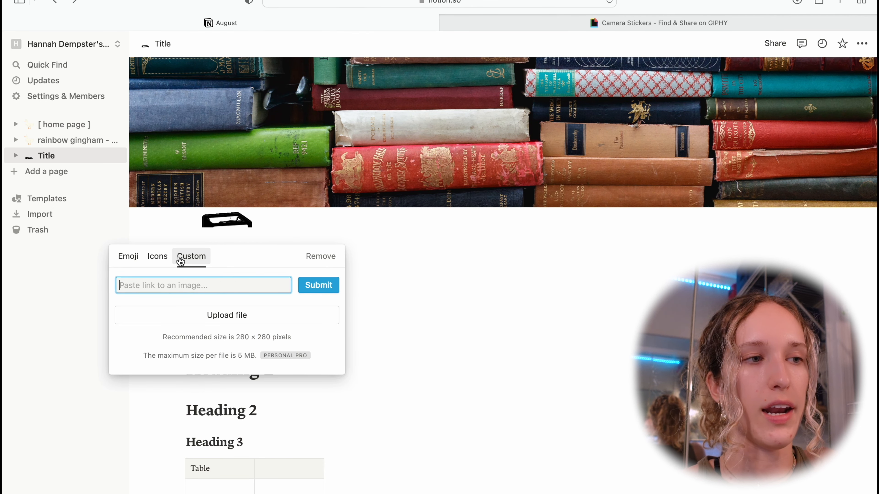
text(v)
key(BackSpace)
key(super+v)
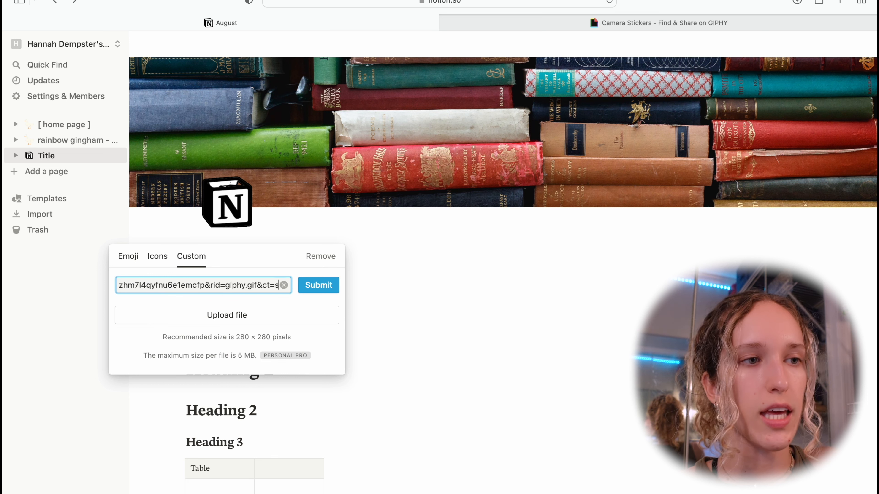
click(331, 285)
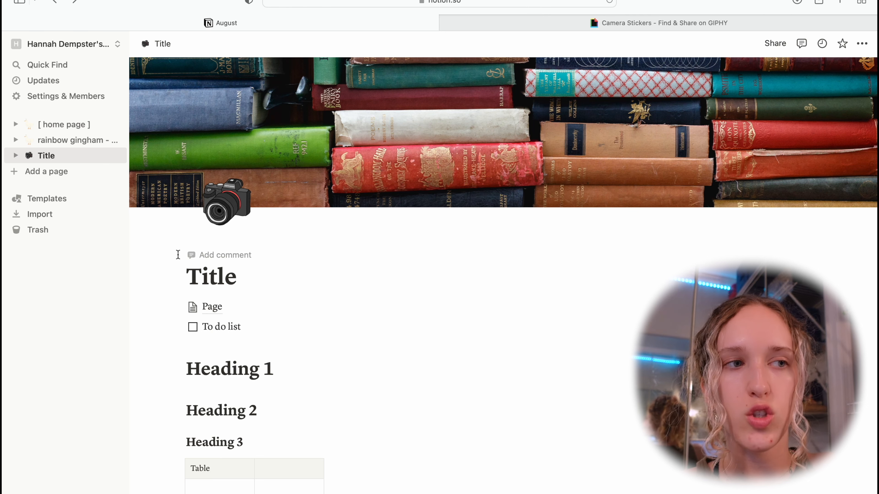
Insert an embed block below the To do list item, using the copied camera sticker link.
mouse_move(473, 138)
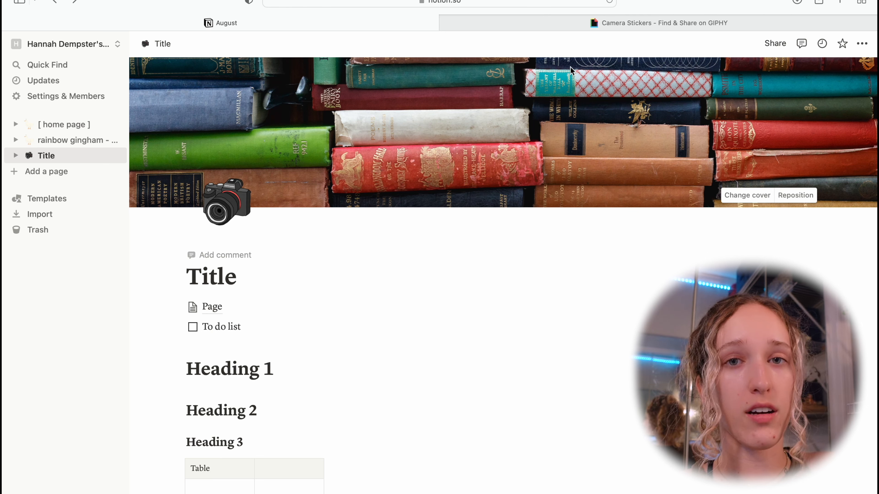
mouse_move(609, 24)
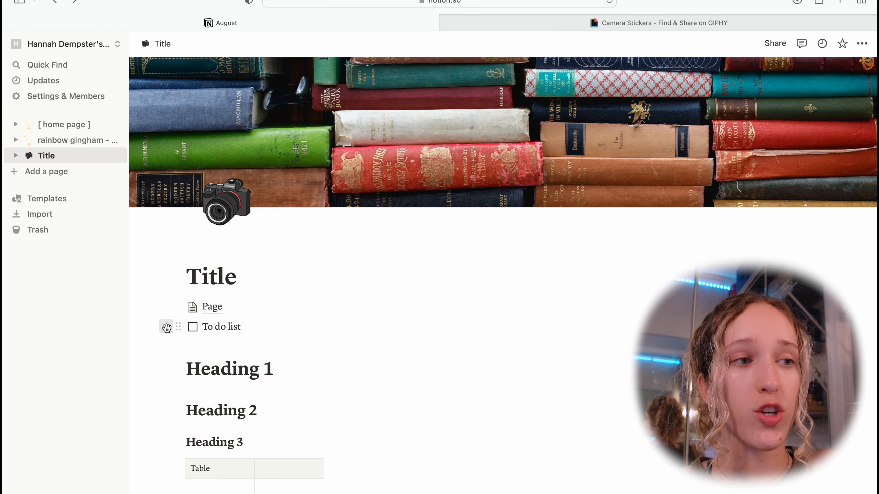
click(166, 326)
key(Escape)
text(/em)
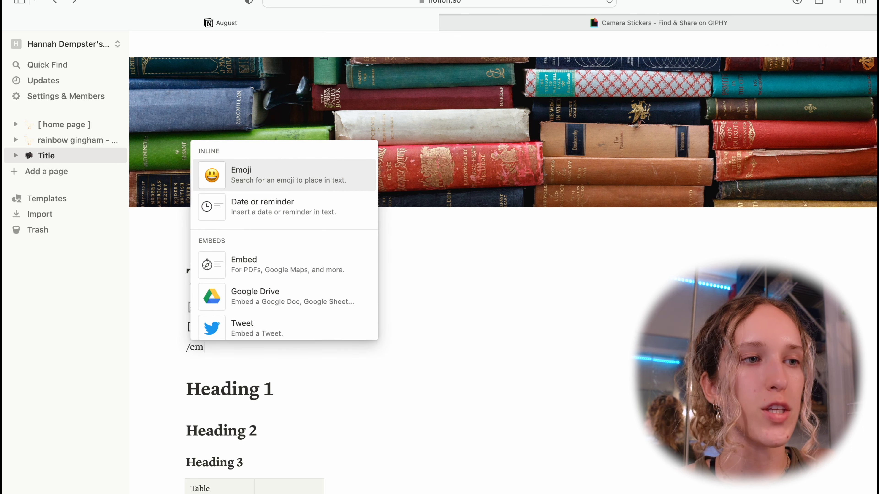
click(252, 266)
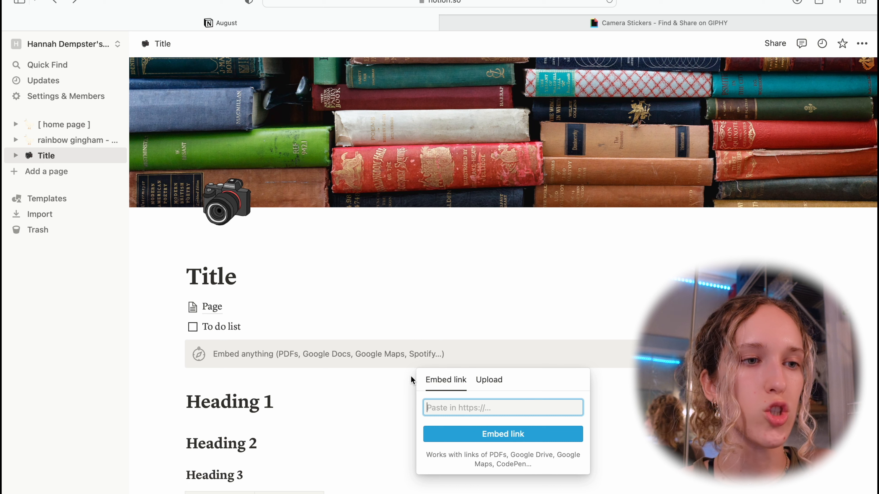
key(super+v)
click(479, 437)
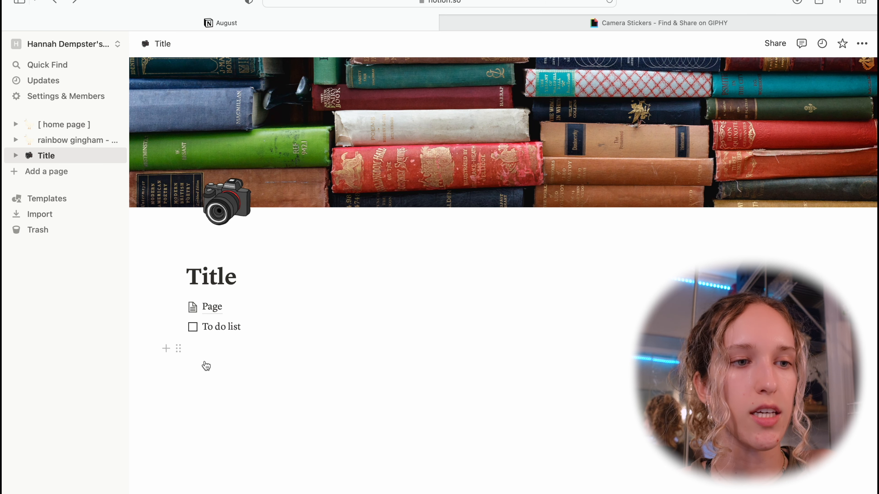
Shrink the embedded camera sticker to about icon size and place it in a column to the left of Heading 1.
scroll(412, 450, down, 6)
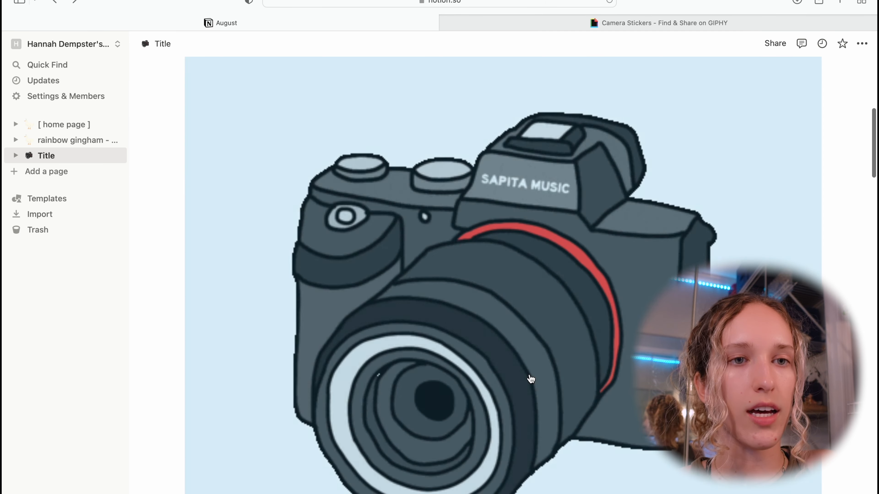
drag(816, 320, 589, 285)
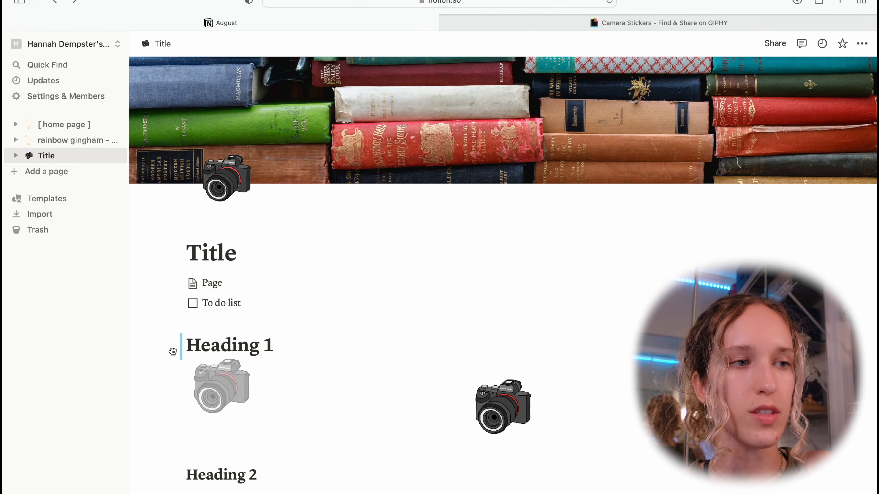
drag(173, 352, 175, 351)
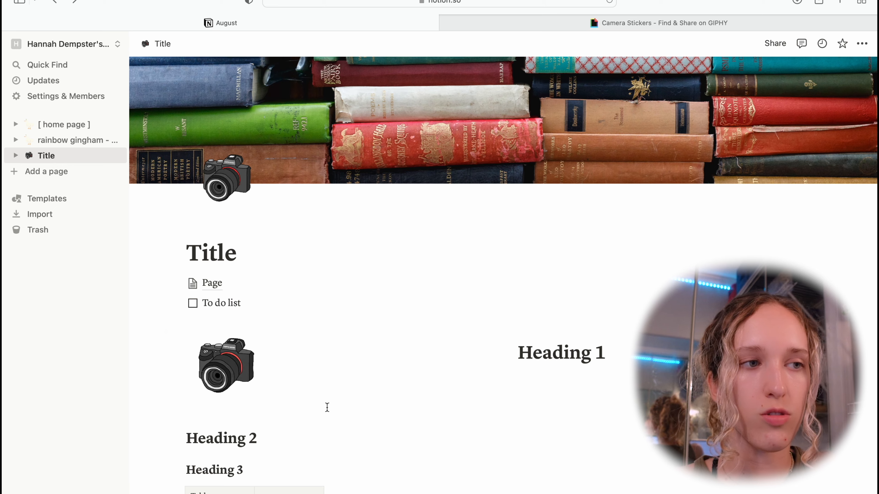
Italicize the Heading 2 text.
scroll(349, 433, down, 5)
scroll(349, 434, up, 3)
scroll(349, 435, up, 3)
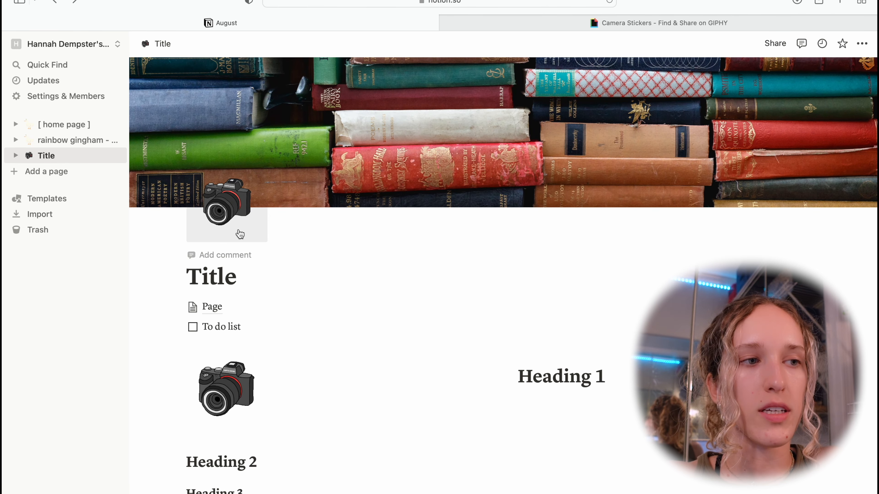
drag(237, 279, 184, 280)
click(243, 282)
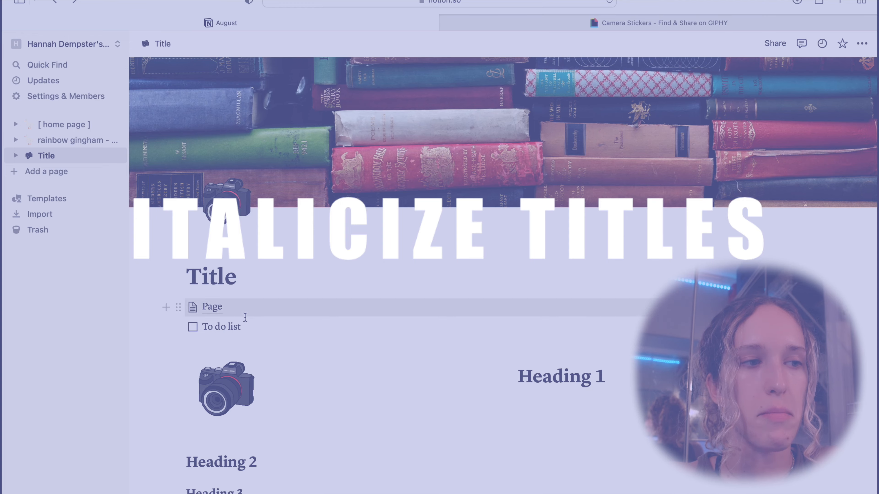
scroll(246, 316, down, 3)
drag(258, 351, 182, 351)
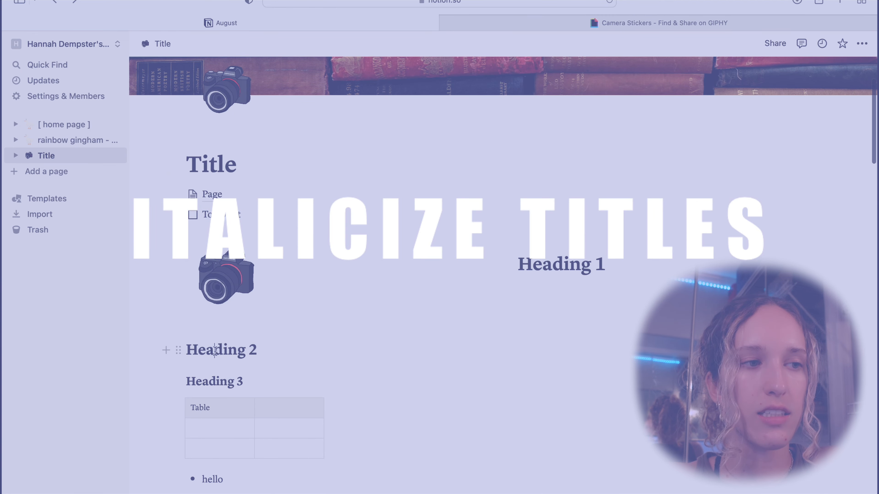
click(257, 351)
drag(257, 351, 188, 349)
click(336, 326)
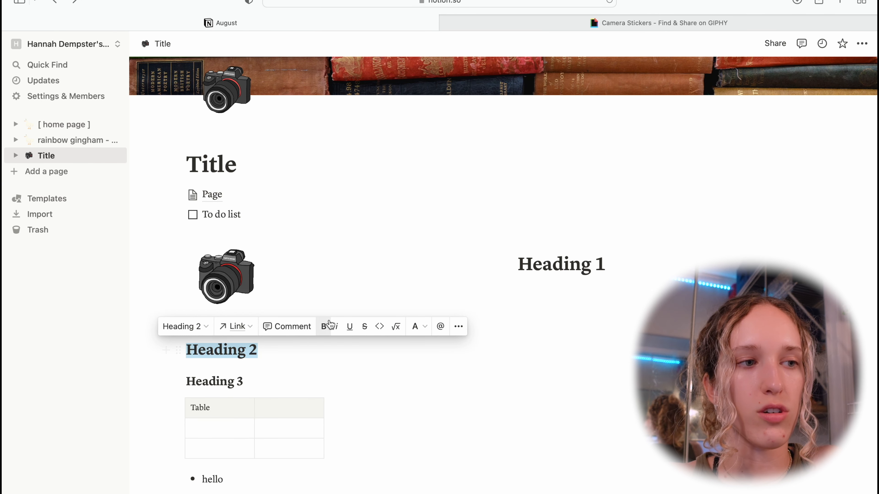
Compare the Default and Serif font styles and set the page's style to Mono.
click(862, 43)
click(841, 90)
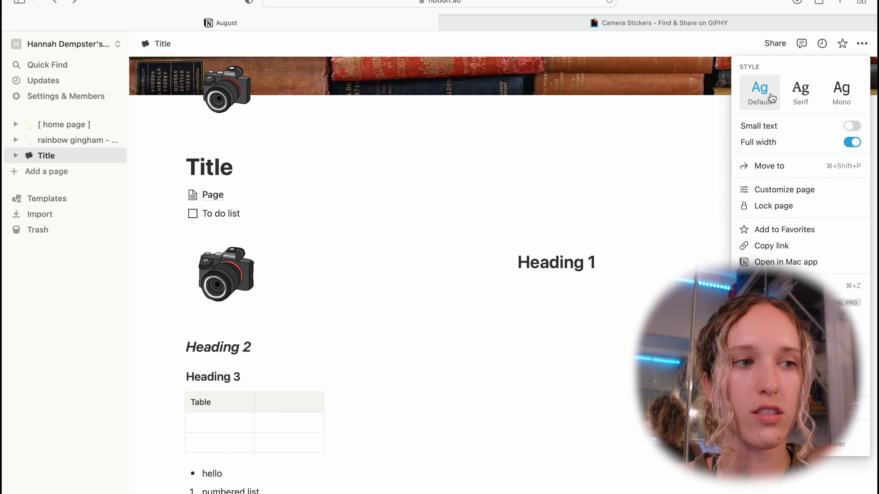
click(800, 92)
click(841, 91)
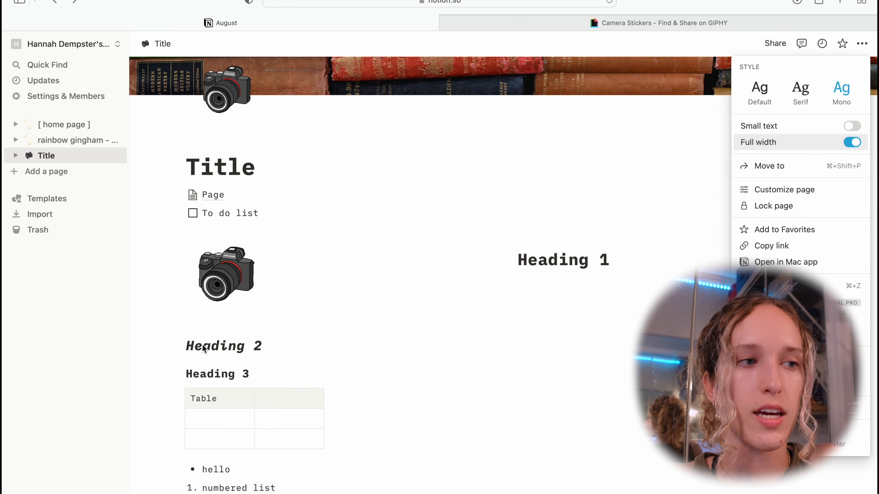
key(Escape)
Give the Heading 2 block a brown background.
click(178, 346)
mouse_move(113, 413)
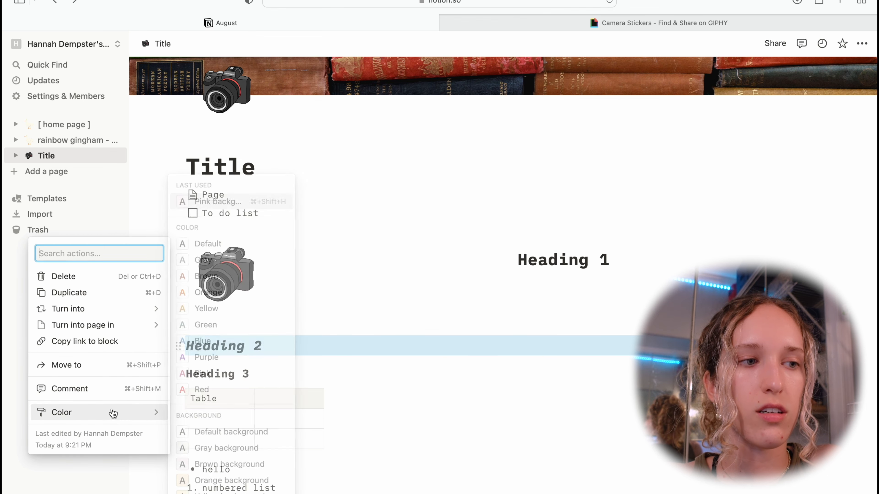
click(211, 463)
scroll(373, 289, down, 2)
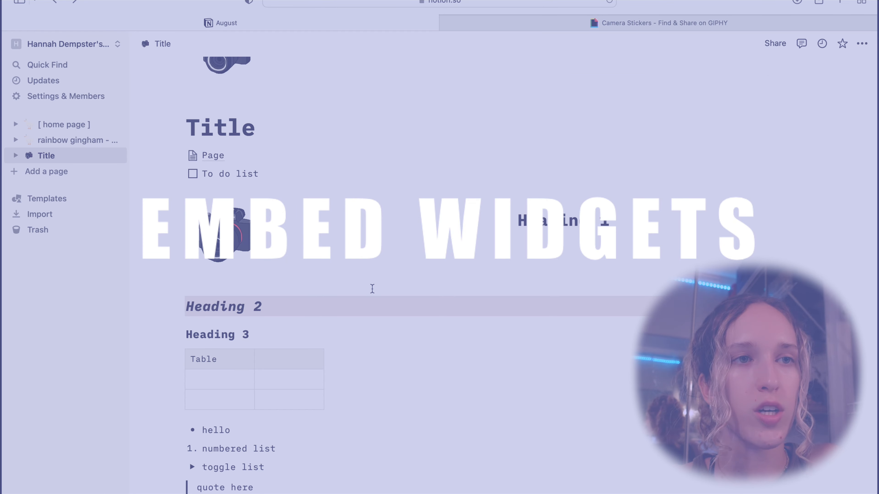
Search the web for Notion widgets in a new browser tab and open the WeatherWidget on Apption.
key(super+t)
text(notion)
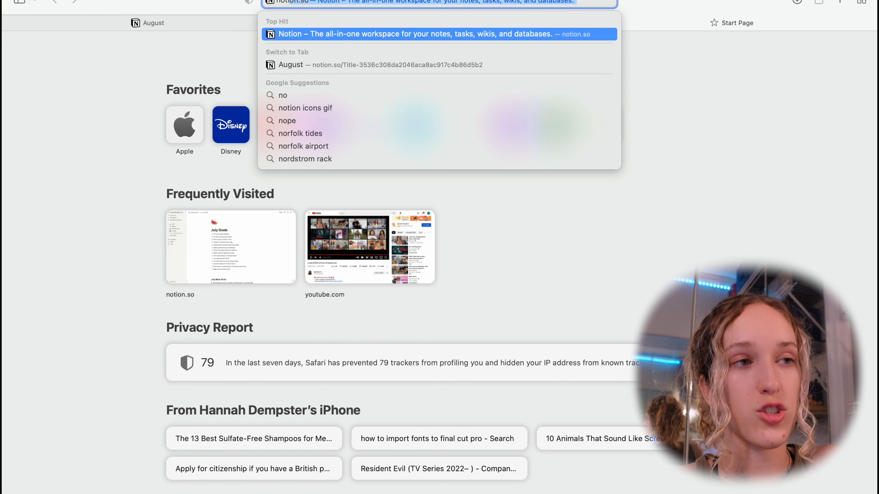
text( wid)
click(568, 61)
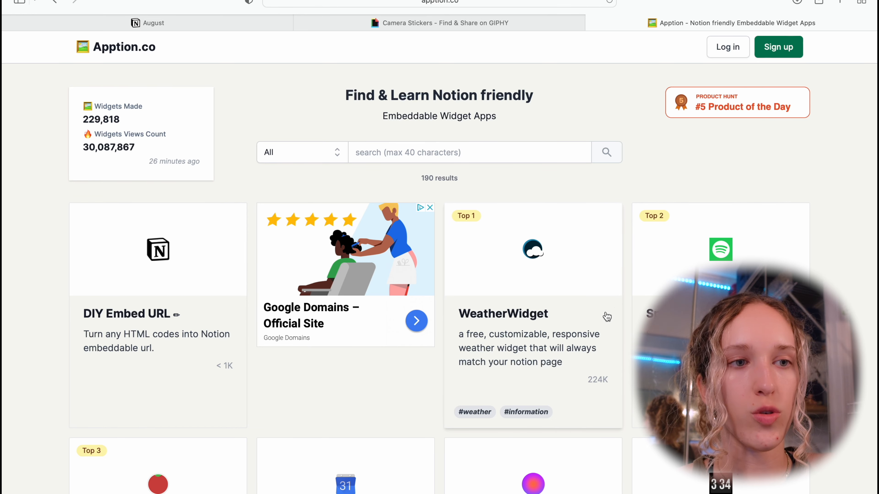
click(551, 263)
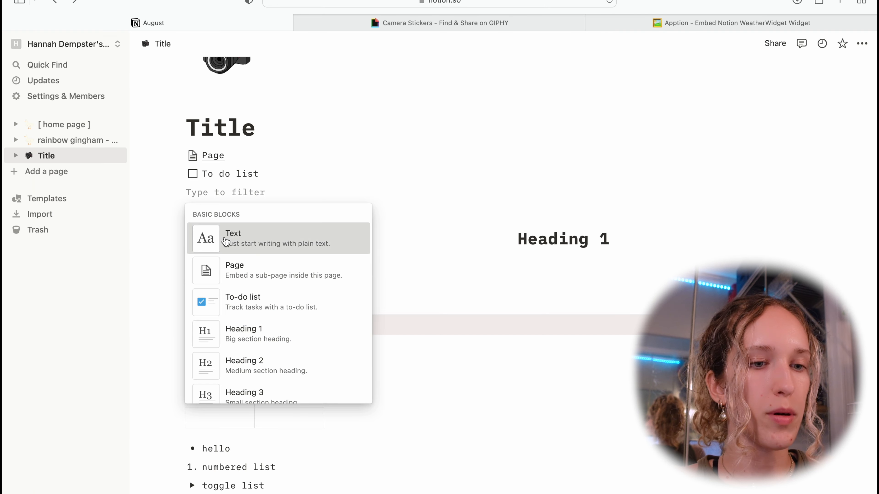
click(225, 241)
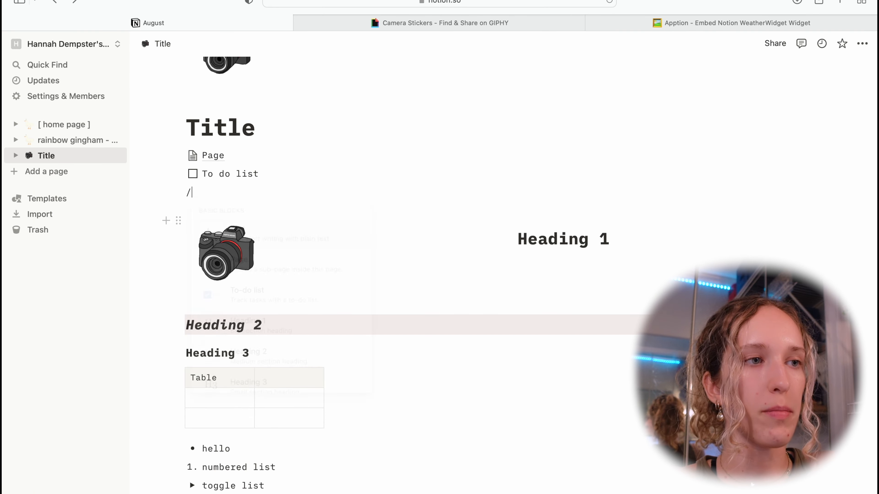
text(/embed)
click(231, 237)
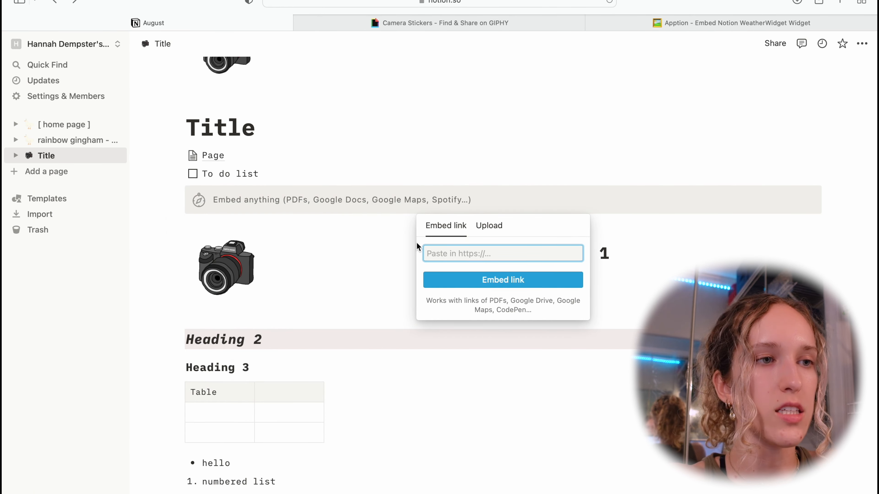
text(https://apption.co/embeds/pmn632)
click(478, 280)
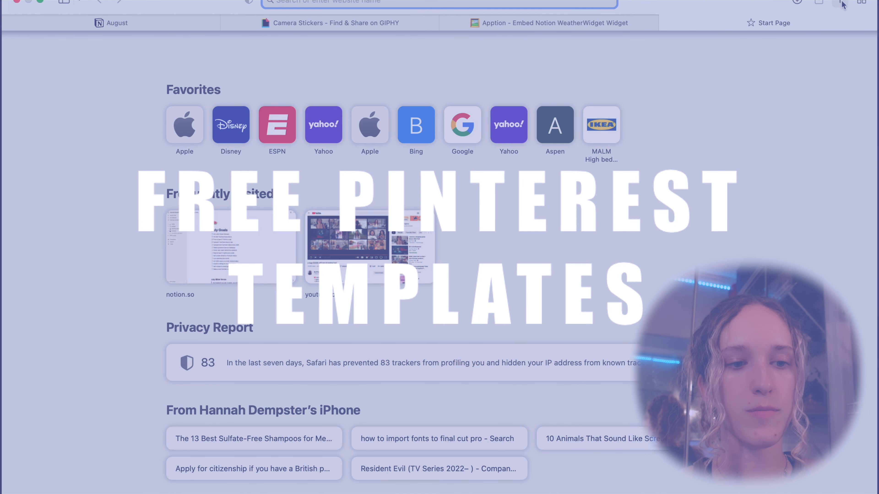
Open Pinterest in a new browser tab and search for "free notion templates".
text(pint)
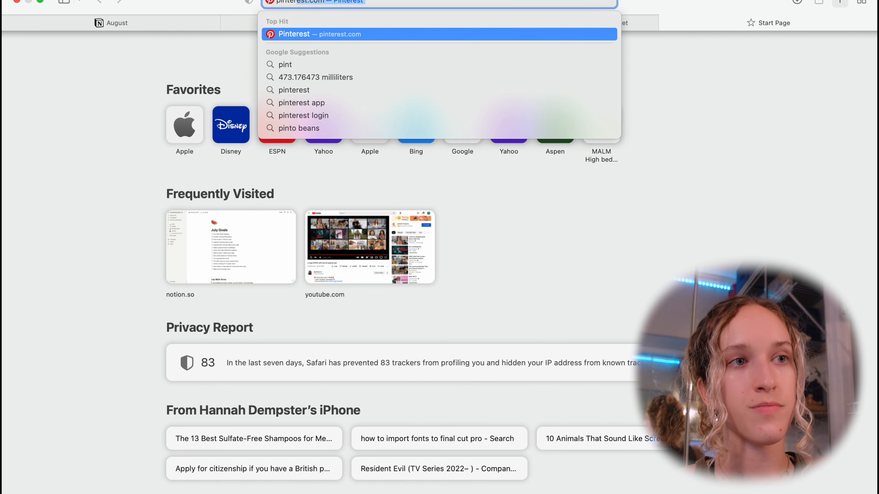
key(Return)
click(601, 96)
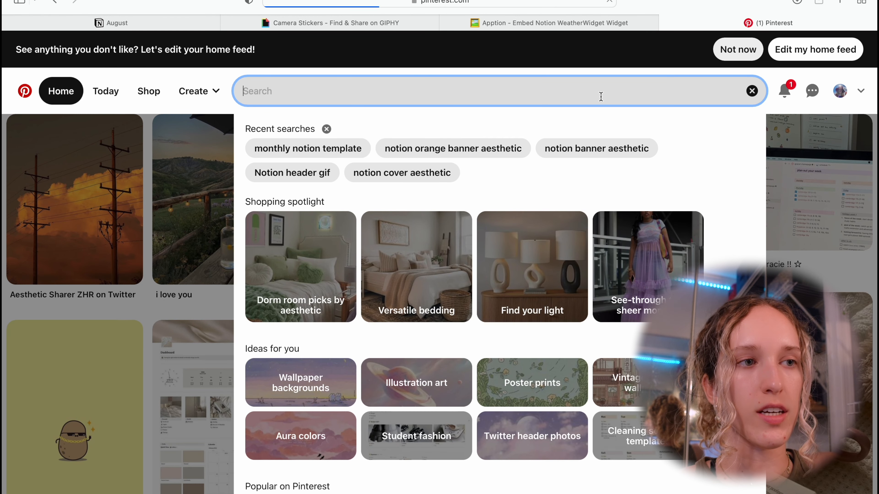
text(free notion templates)
key(Return)
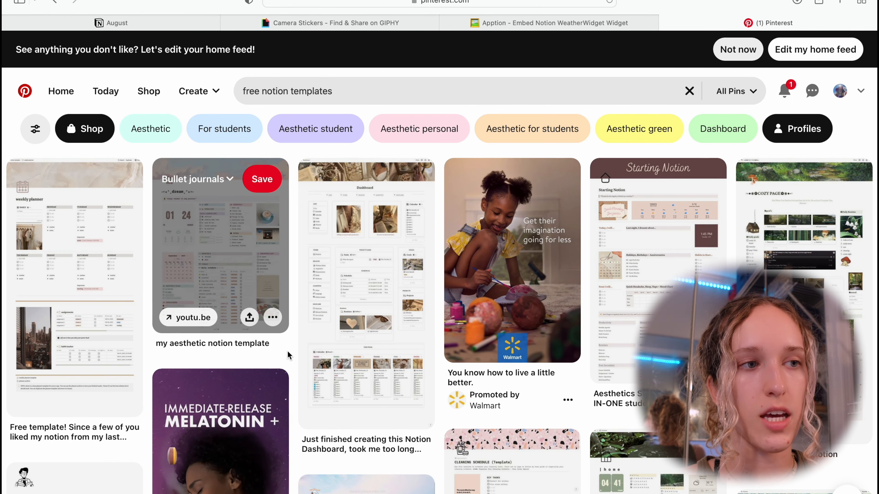
Look over the "my aesthetic notion template" pin and return to the search results.
click(266, 267)
scroll(293, 393, down, 2)
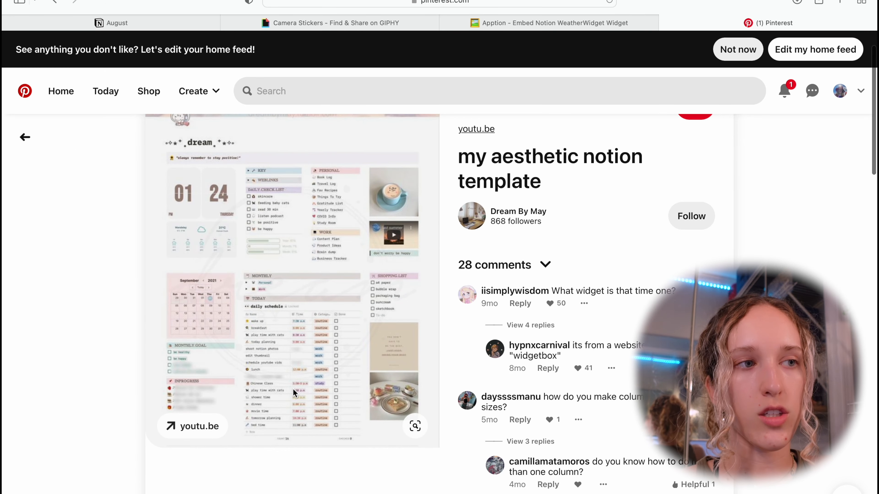
scroll(294, 393, up, 1)
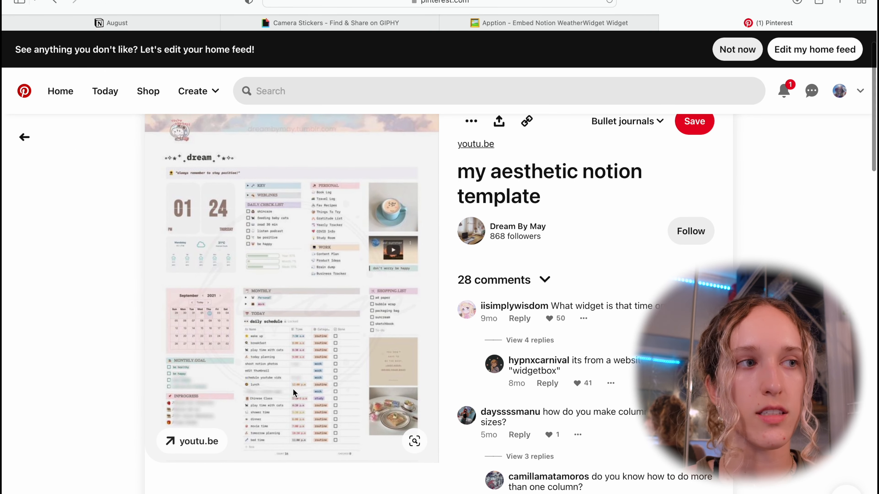
click(33, 147)
Review the free weekly planner template pin, follow its link to the home template and duplicate that template into the Notion workspace.
click(106, 269)
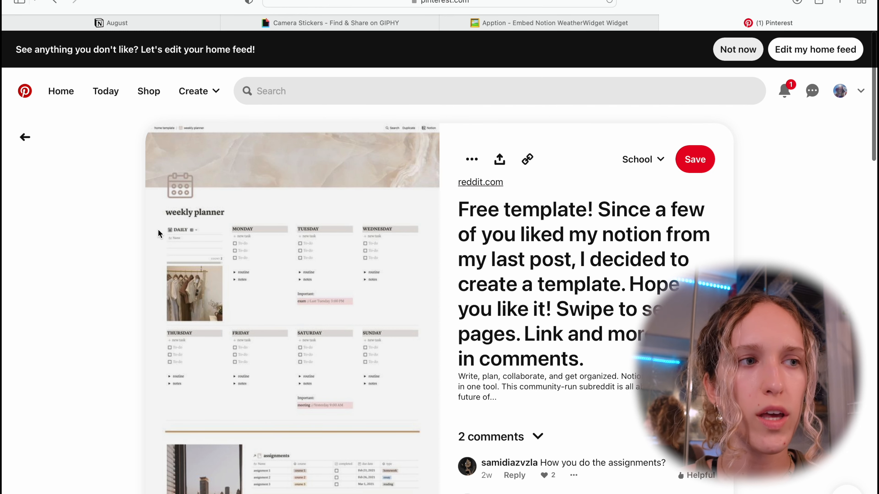
scroll(251, 303, down, 6)
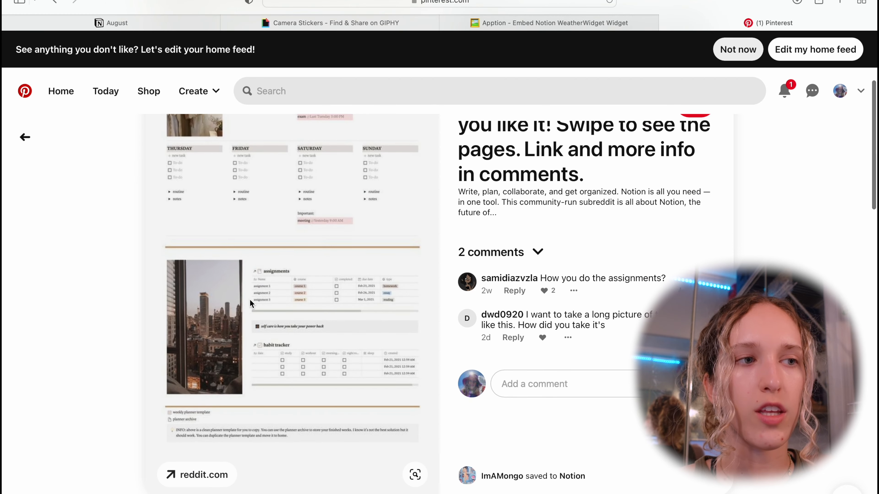
scroll(251, 304, up, 6)
scroll(250, 298, down, 1)
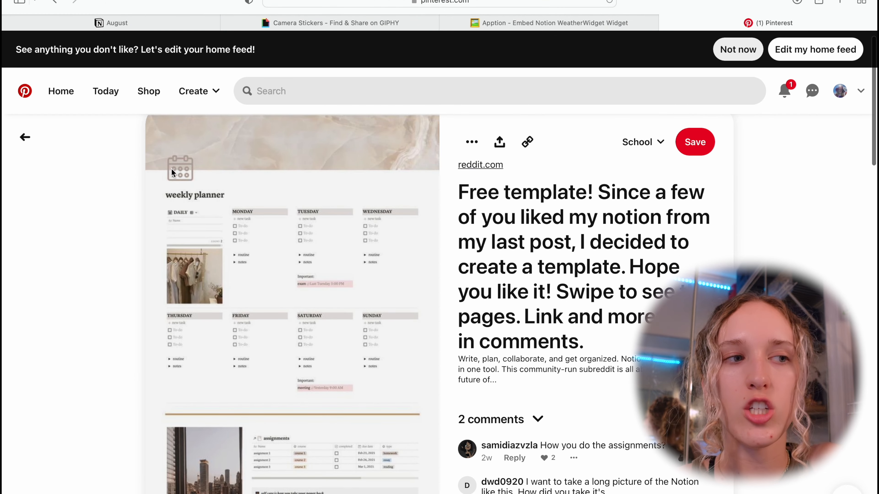
scroll(450, 318, down, 4)
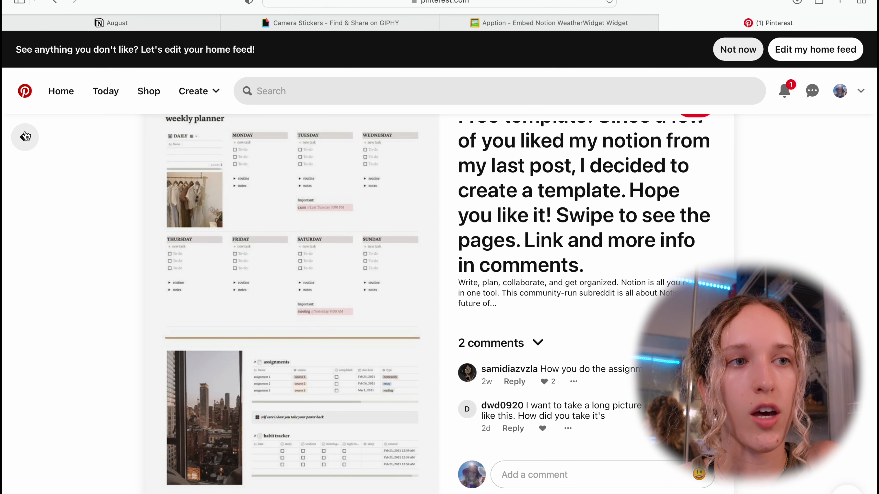
scroll(266, 231, up, 4)
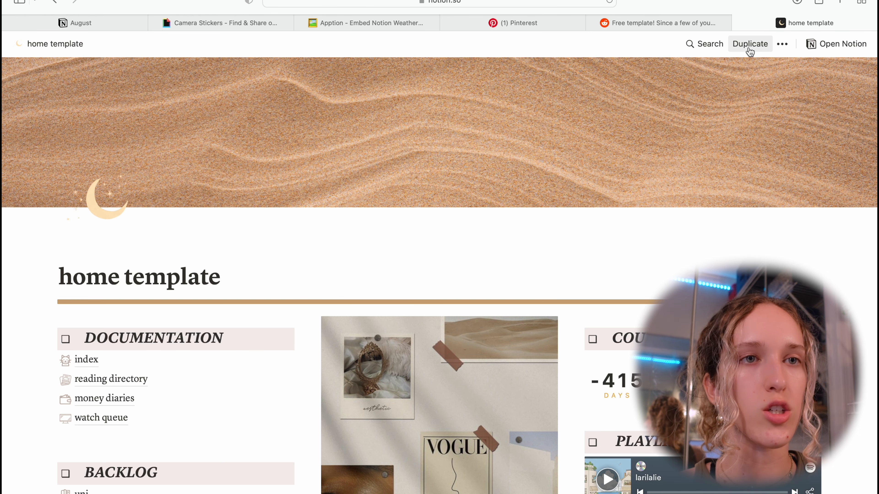
click(750, 44)
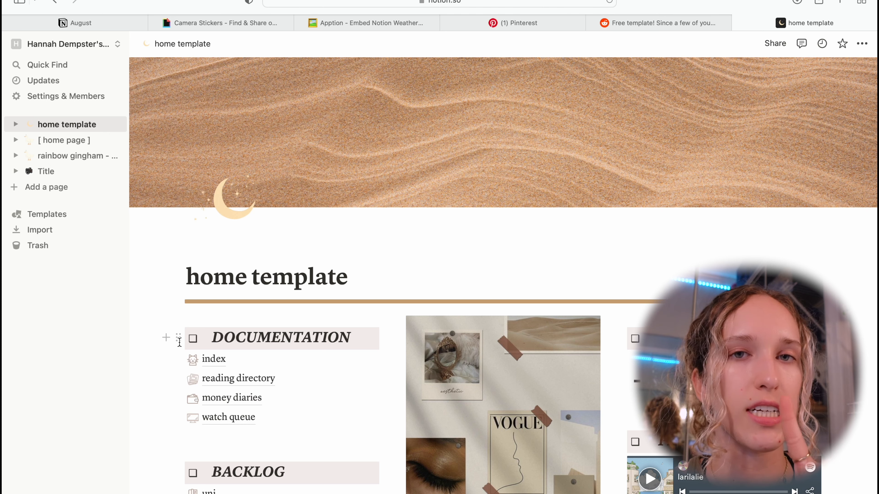
Examine the duplicated home template, including its headings, playlist, weekly schedule and assignments table.
scroll(294, 305, down, 15)
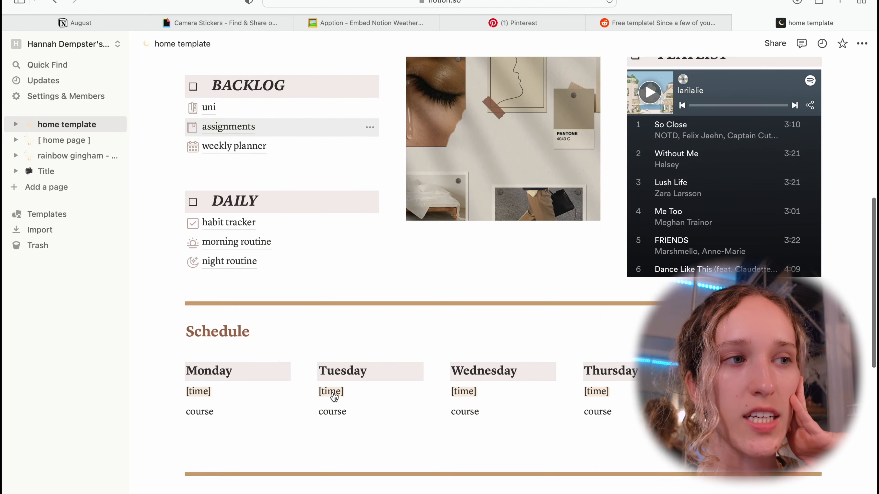
scroll(334, 397, down, 8)
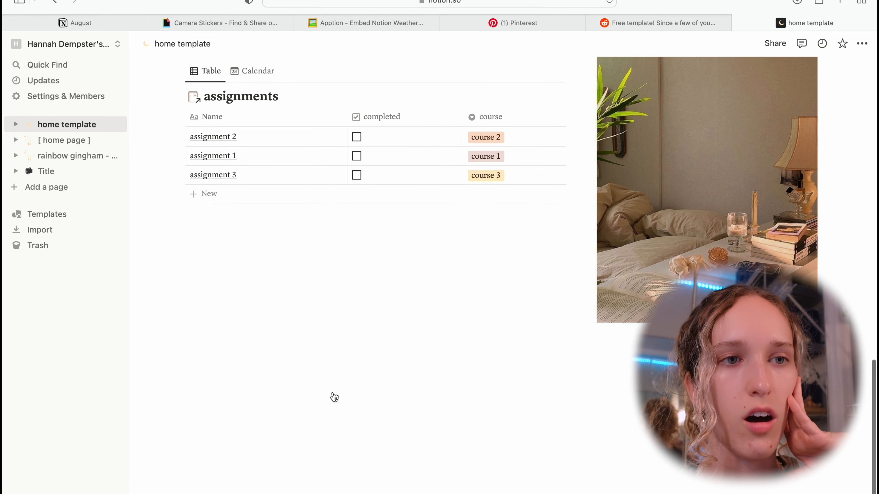
scroll(333, 398, up, 20)
drag(84, 125, 79, 169)
drag(353, 276, 193, 279)
double_click(239, 336)
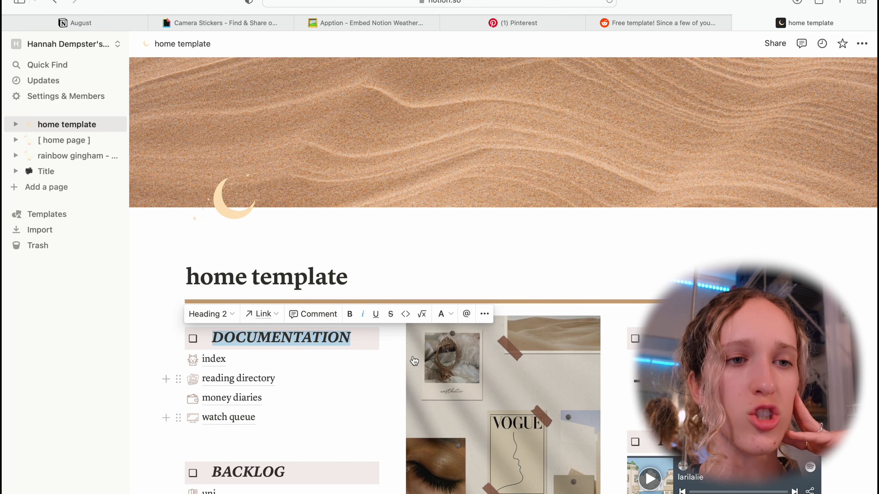
scroll(581, 371, down, 10)
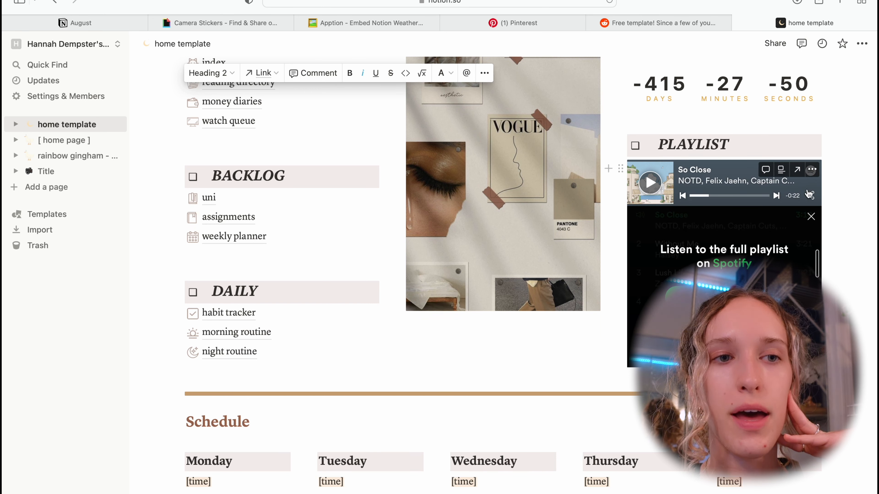
click(449, 324)
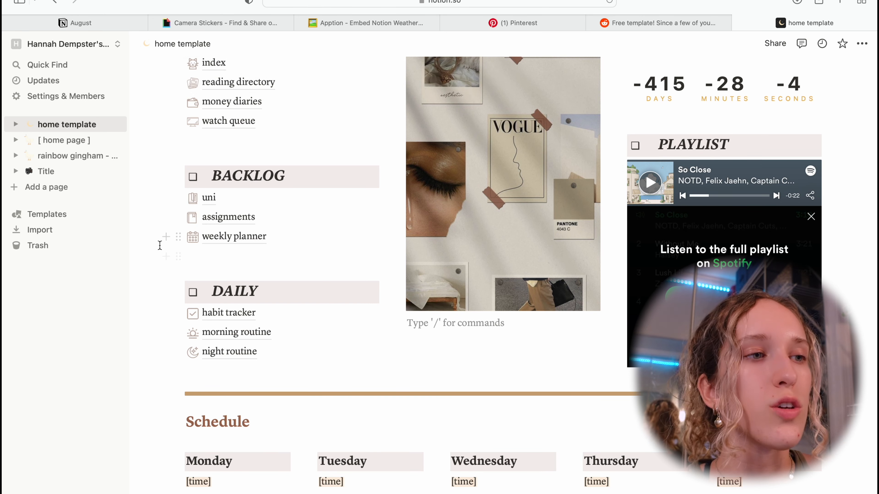
scroll(160, 245, up, 1)
scroll(160, 246, down, 5)
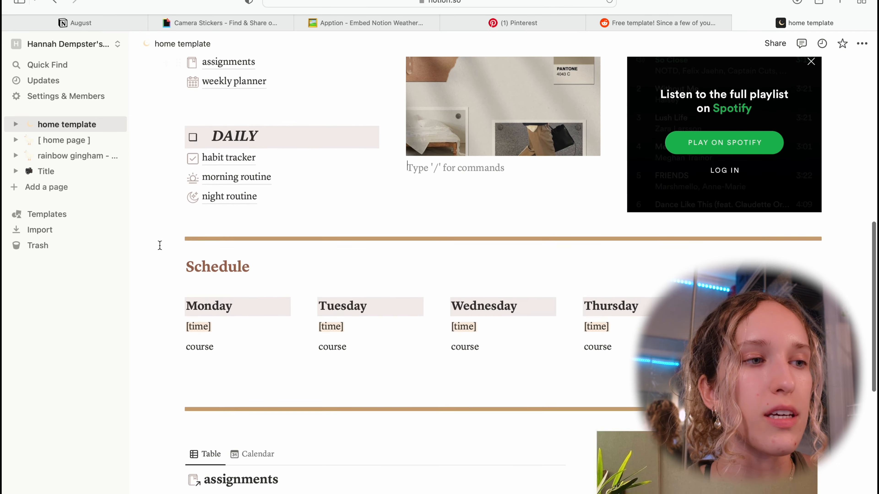
scroll(159, 246, up, 12)
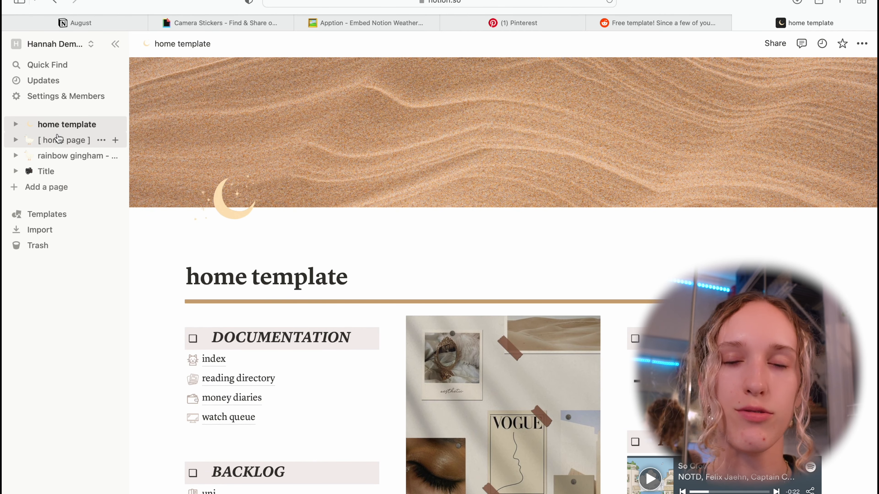
Open the [ home page ] page and examine its month links, school, assignments, courses and calendar sections.
click(63, 141)
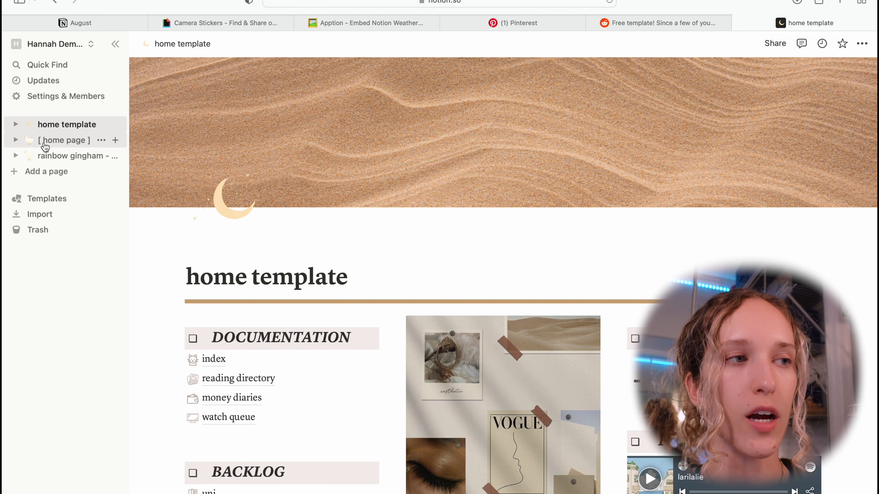
click(43, 140)
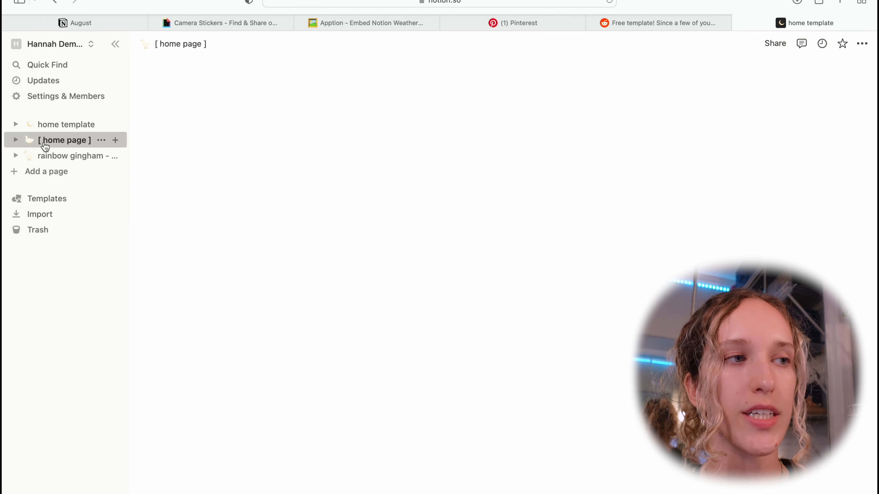
scroll(342, 323, down, 15)
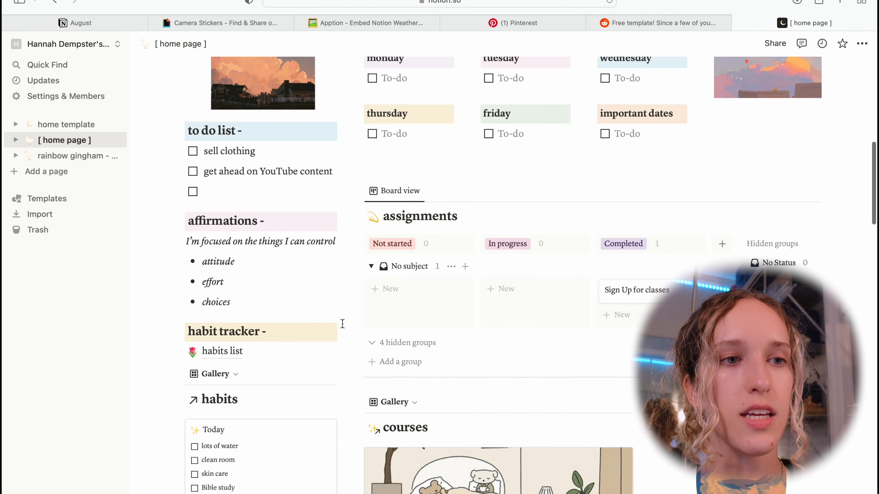
scroll(343, 324, down, 20)
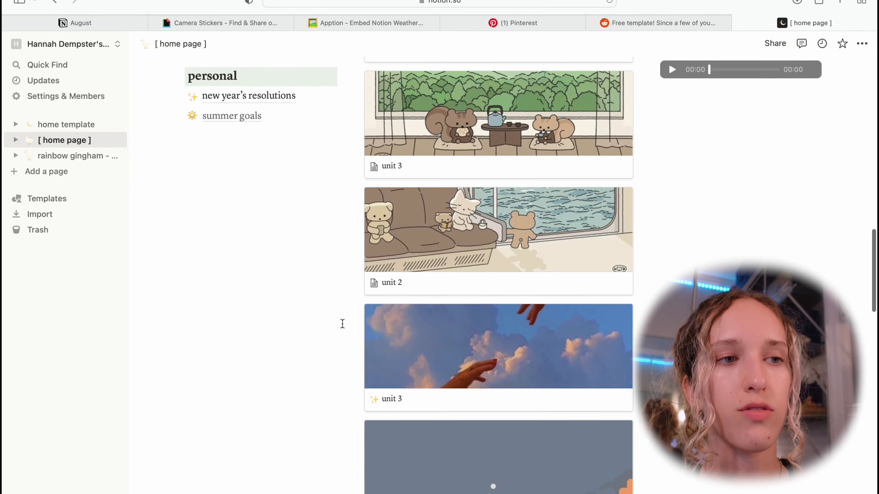
scroll(342, 323, down, 20)
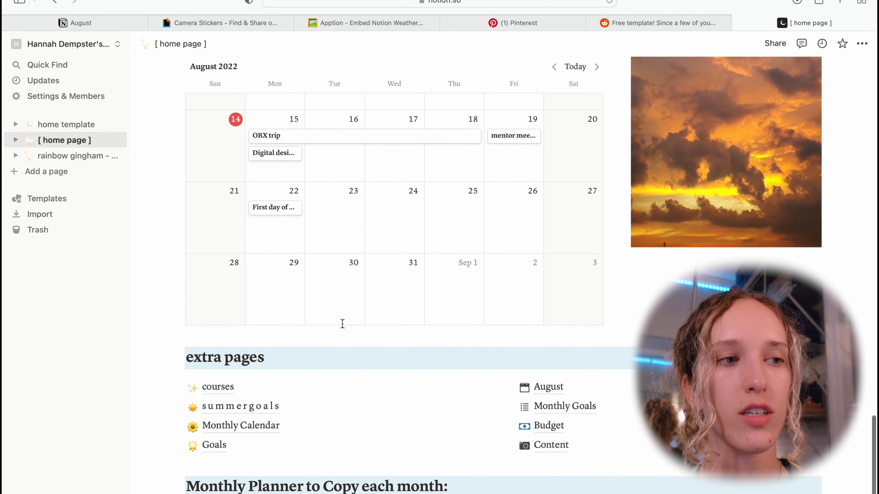
scroll(343, 329, up, 20)
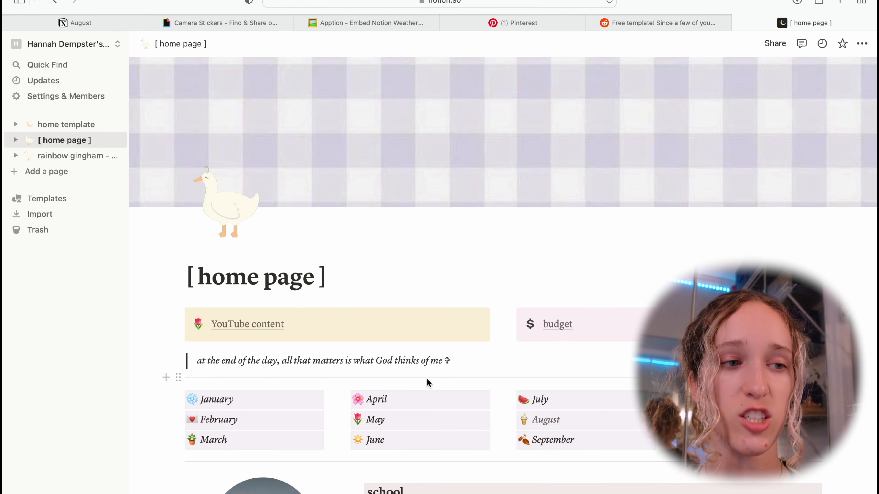
scroll(427, 380, down, 7)
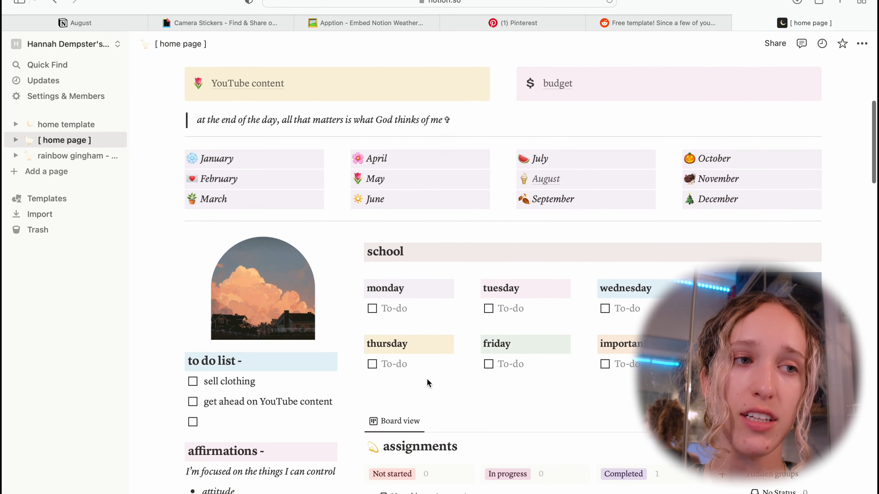
scroll(427, 380, up, 8)
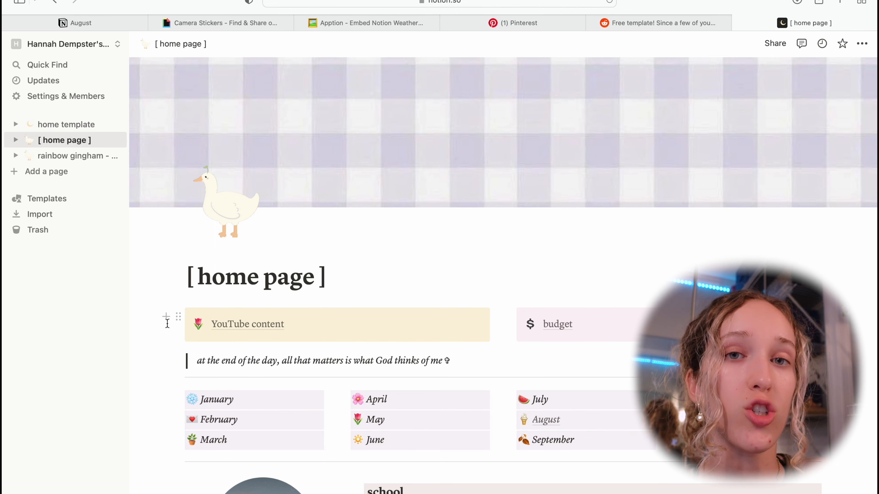
Open the rainbow gingham - template page and compare its layout with the customized home page.
click(89, 161)
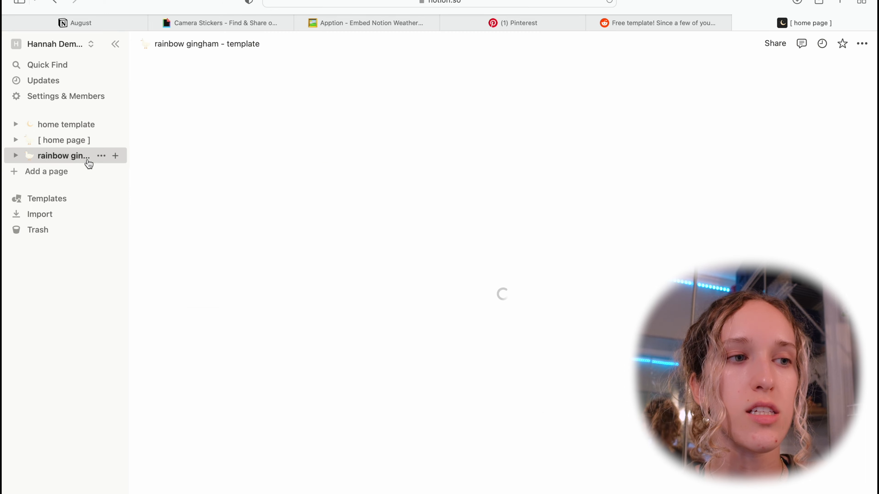
scroll(285, 429, down, 3)
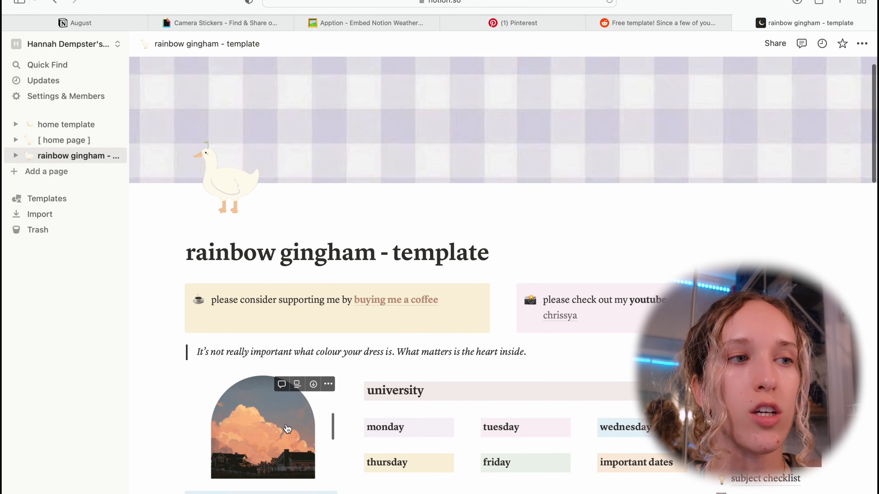
scroll(287, 428, down, 3)
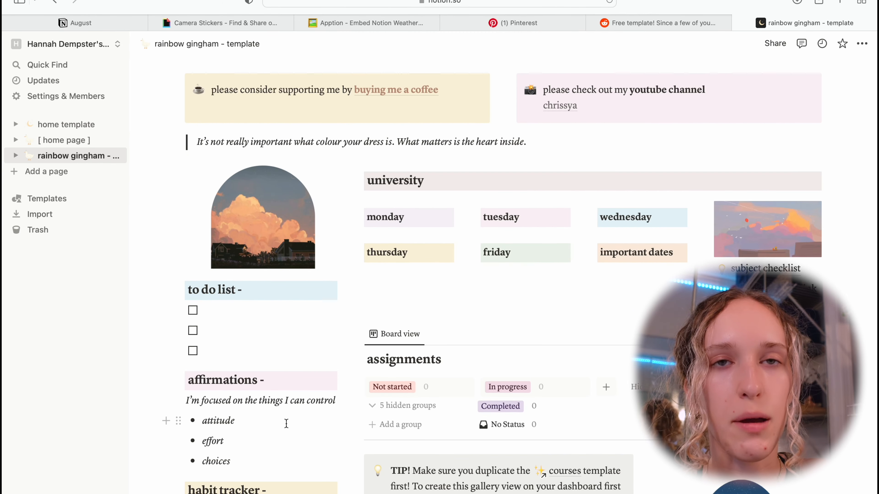
Review the rest of the rainbow gingham - template page, from its habits and courses sections down to the creator credits.
scroll(286, 423, down, 2)
scroll(287, 429, down, 12)
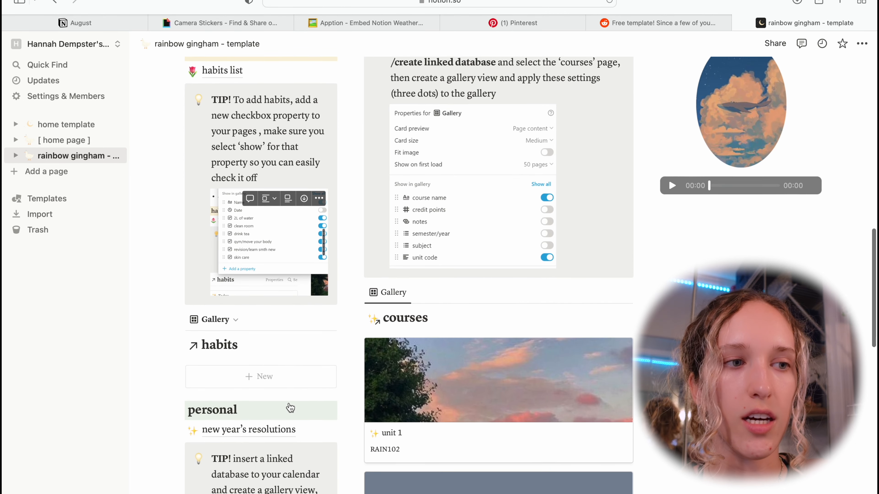
scroll(288, 403, down, 15)
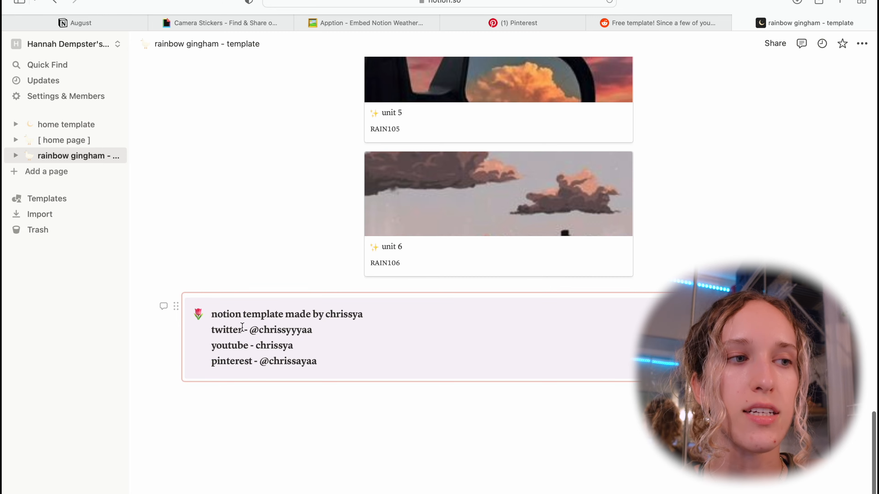
mouse_move(212, 317)
mouse_down()
mouse_move(226, 326)
mouse_move(213, 316)
mouse_up()
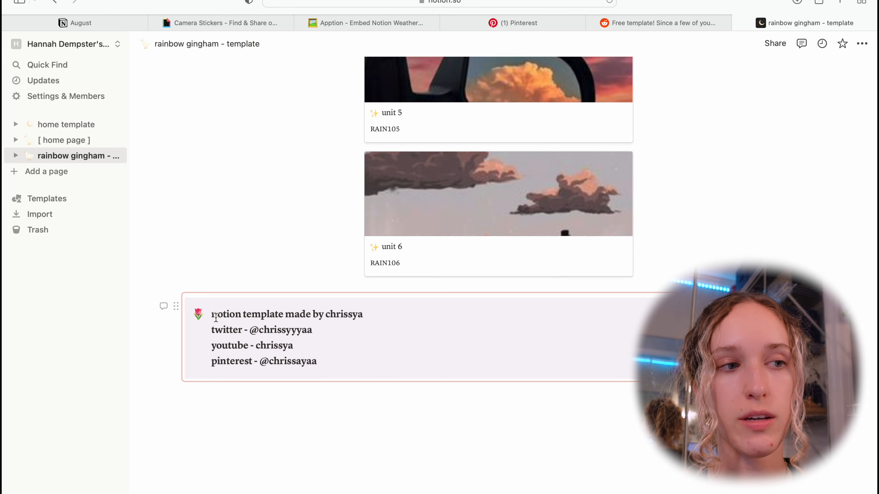
click(259, 445)
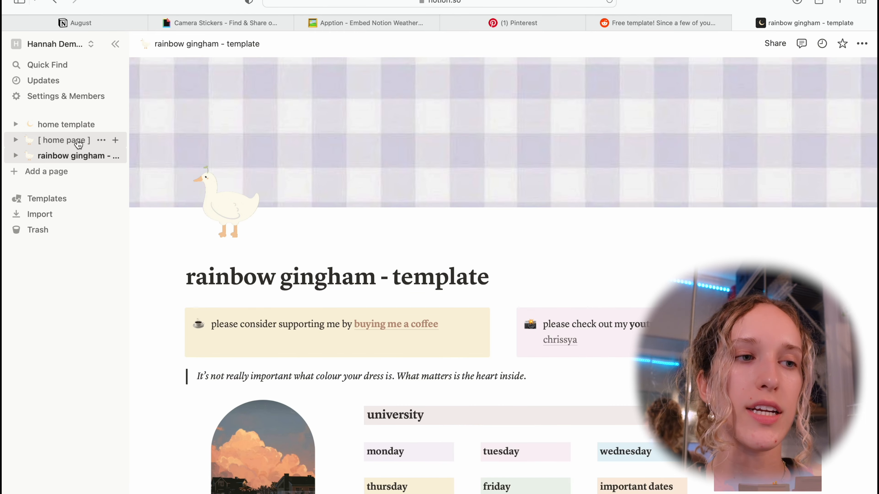
Open the YouTube content page from [ home page ] and examine its June and July sections.
click(79, 144)
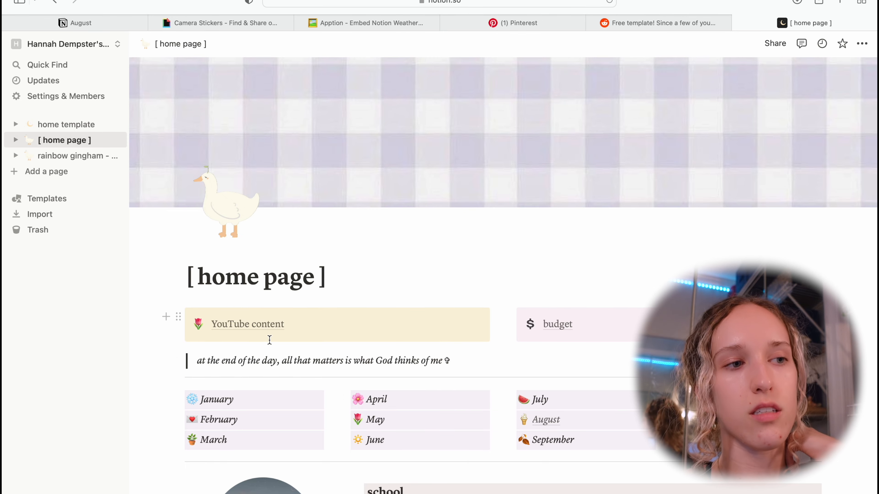
scroll(249, 332, down, 2)
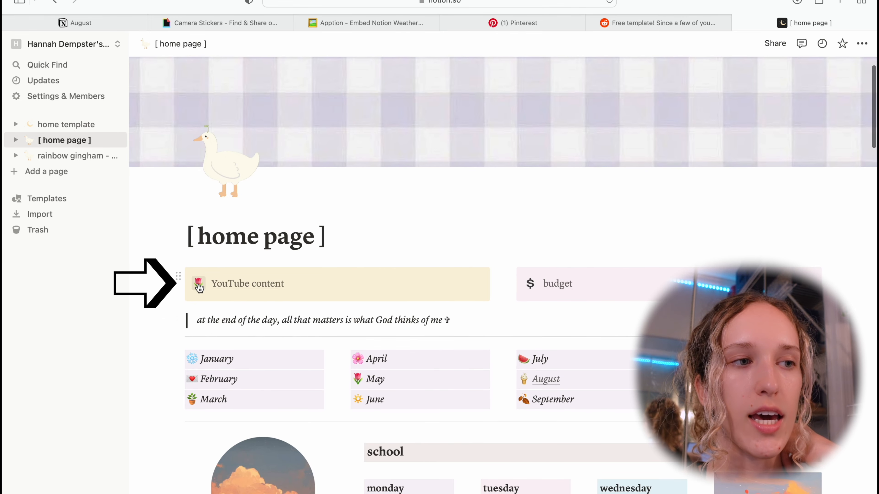
click(270, 289)
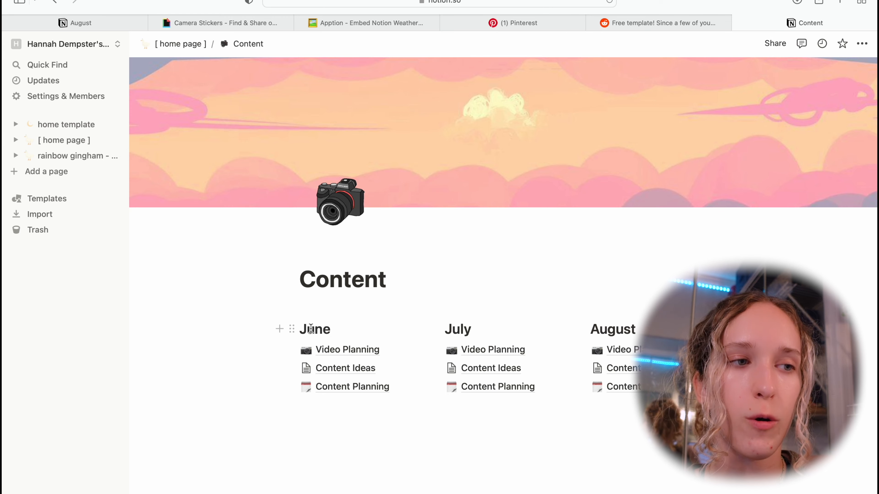
double_click(326, 330)
drag(433, 330, 500, 329)
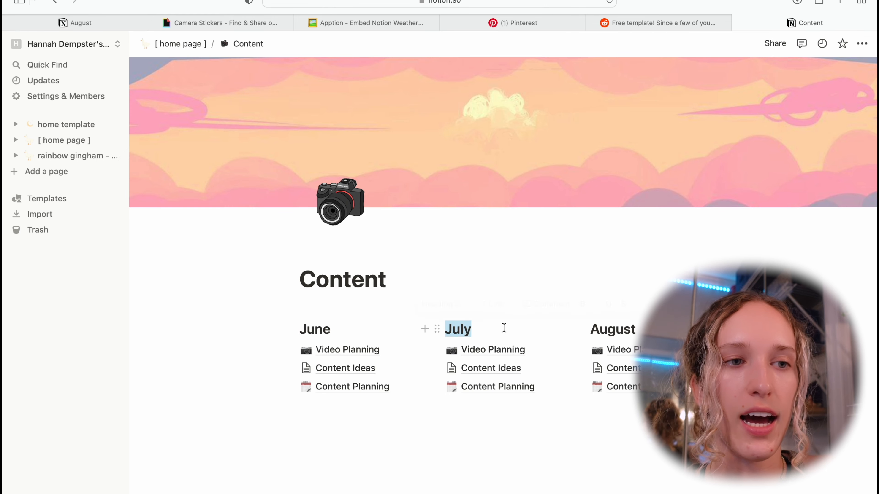
Review June's Video Planning list with its Getting back on track and June Monthly Reset pages, and return to the Content page.
click(353, 350)
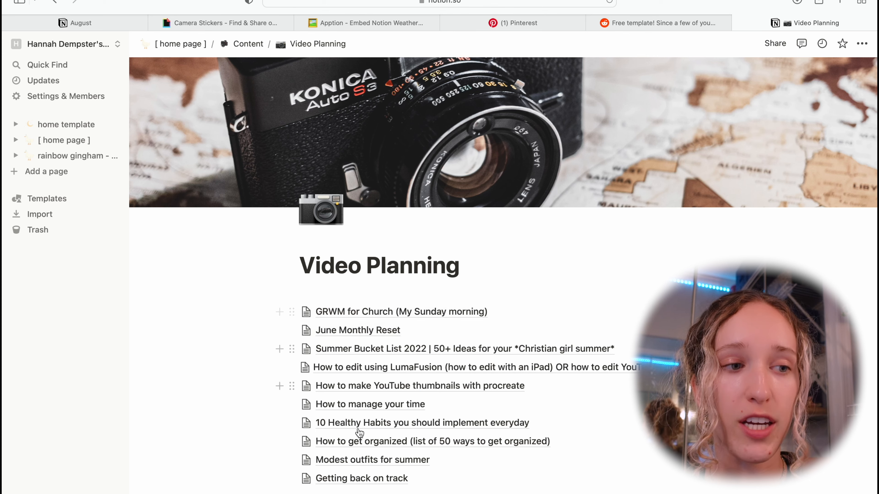
click(342, 479)
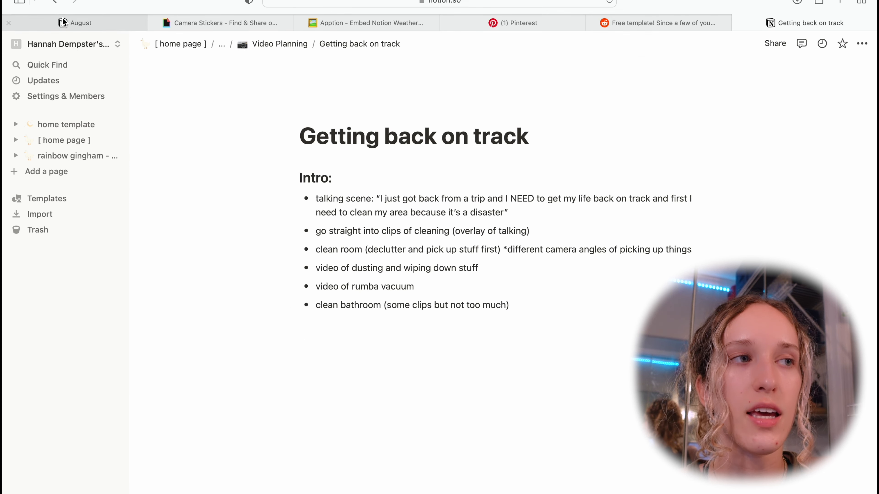
click(57, 3)
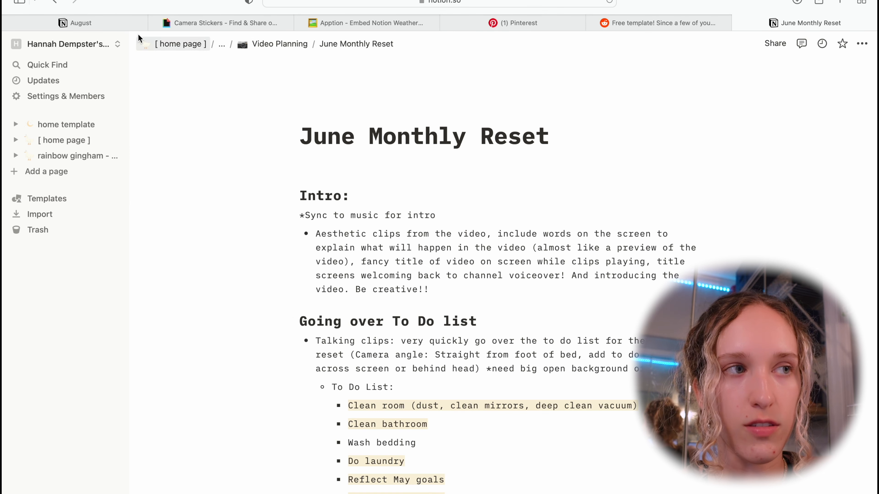
click(54, 2)
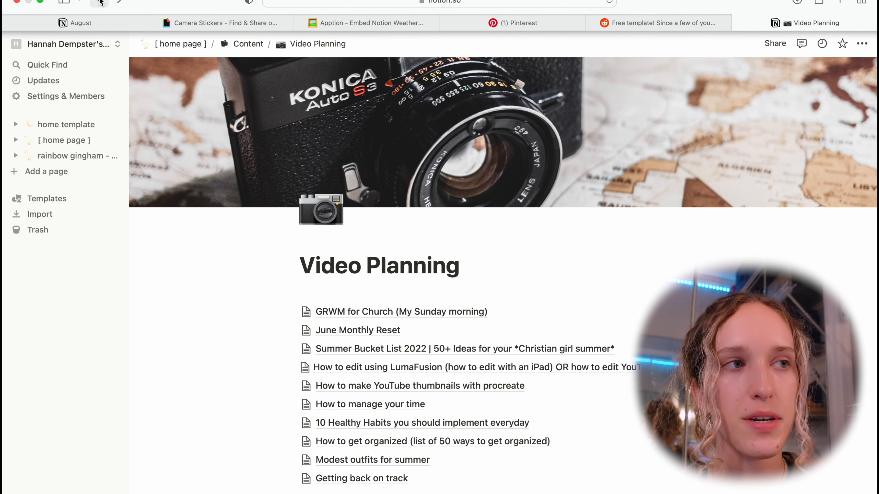
click(100, 2)
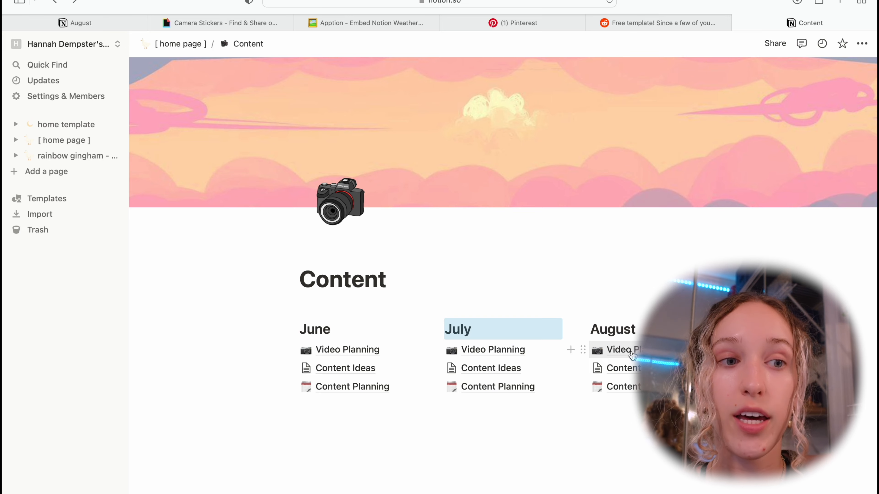
Examine August's Content Ideas checklist and Content Planning calendar, and return to the Content page.
click(621, 369)
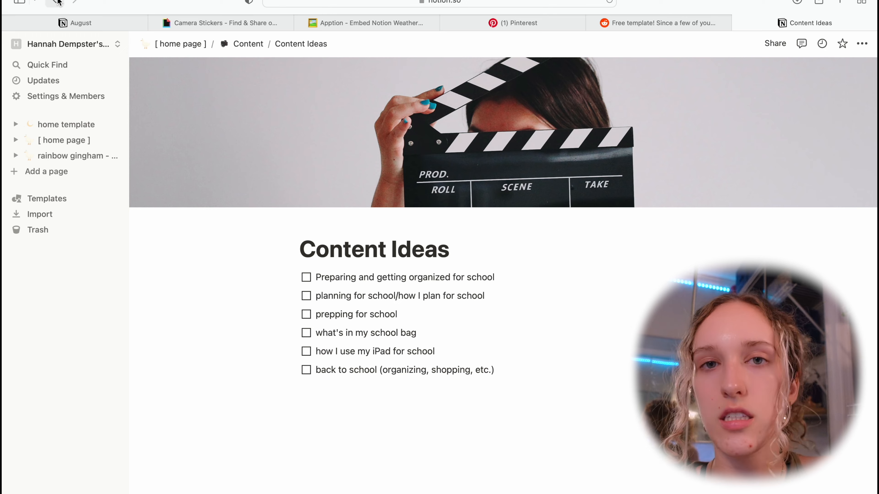
click(57, 2)
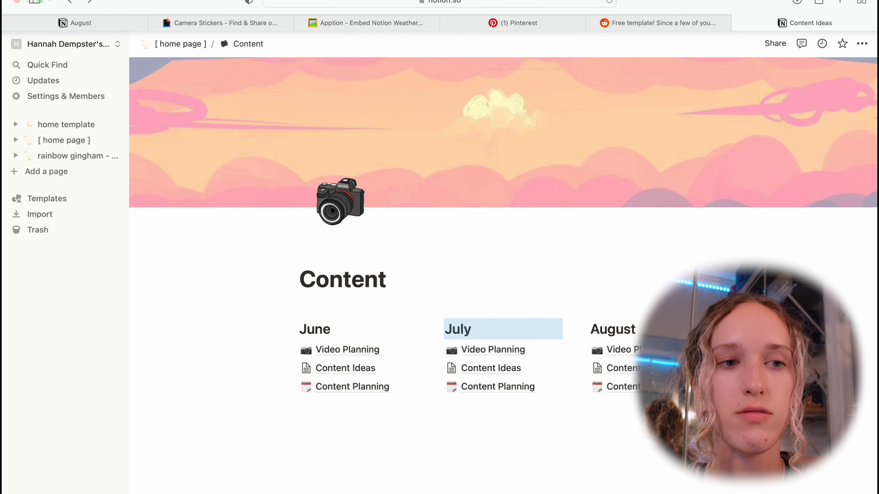
click(619, 387)
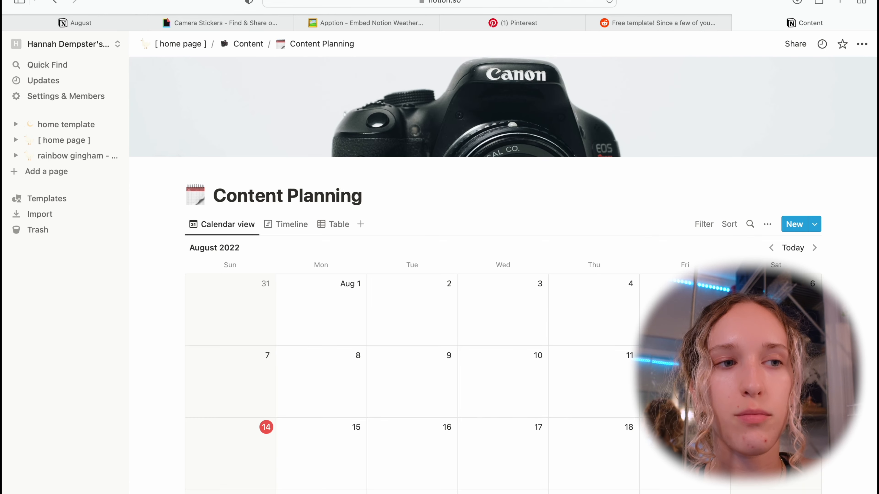
scroll(160, 368, down, 5)
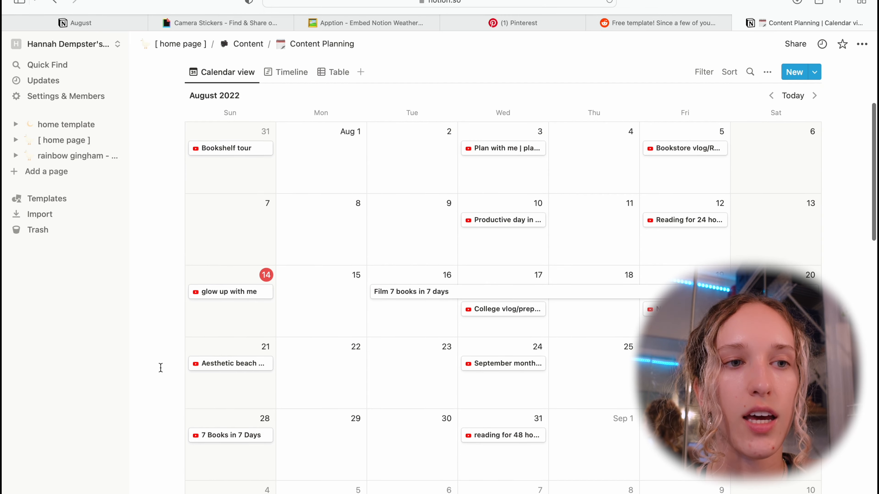
scroll(160, 367, down, 5)
scroll(160, 367, up, 10)
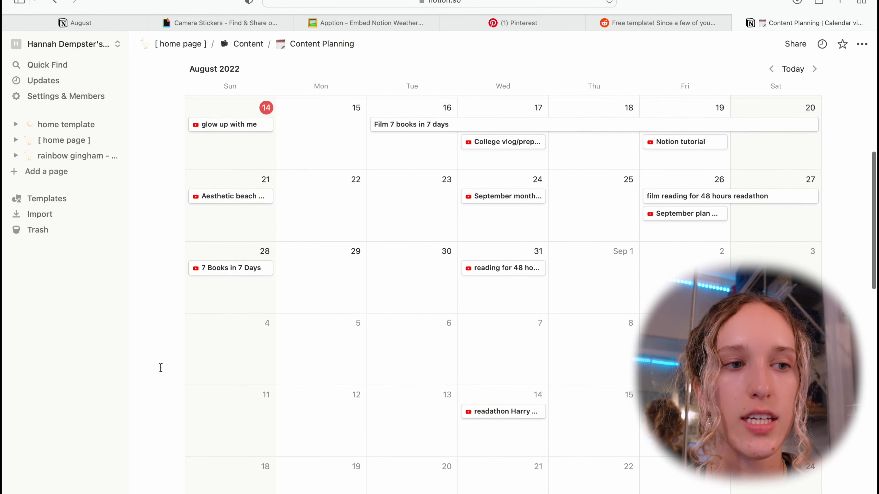
scroll(161, 367, down, 3)
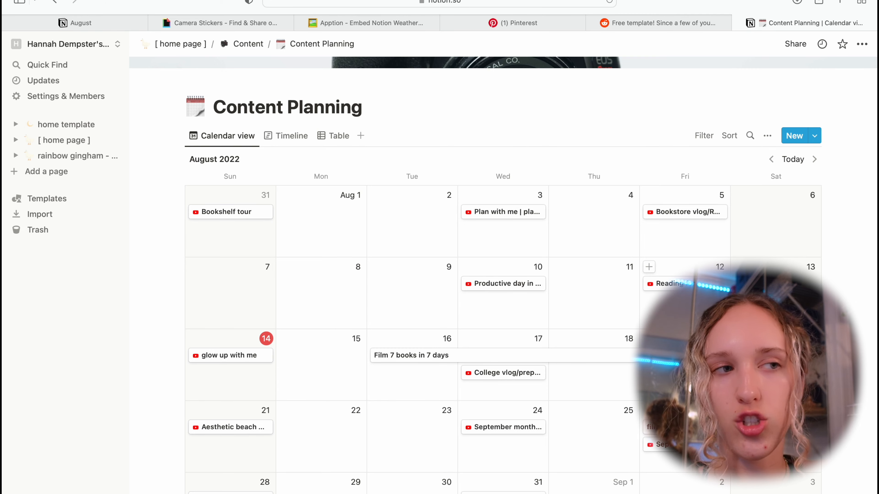
scroll(685, 304, left, 5)
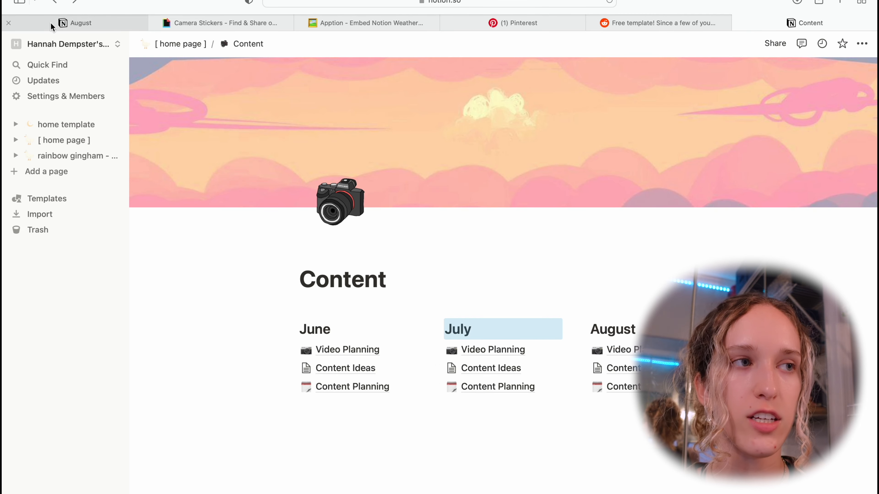
View the budget page linked from [ home page ], and return to examine the quote above the month links.
click(190, 50)
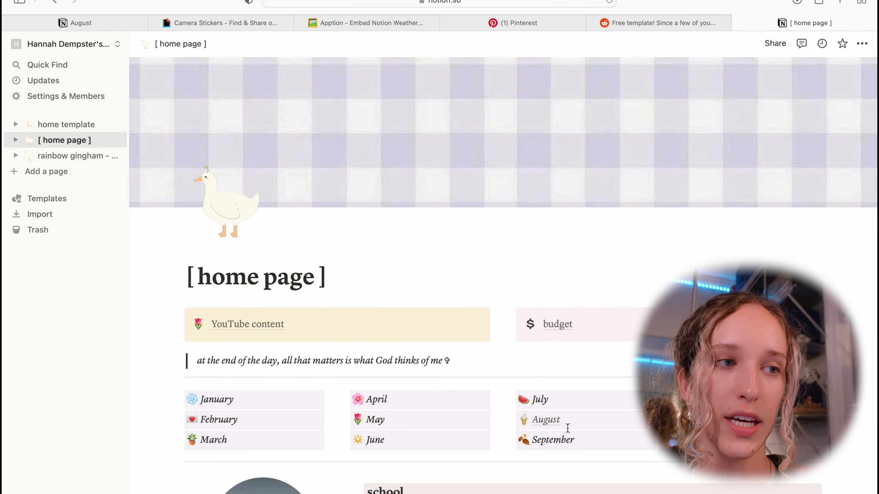
click(557, 322)
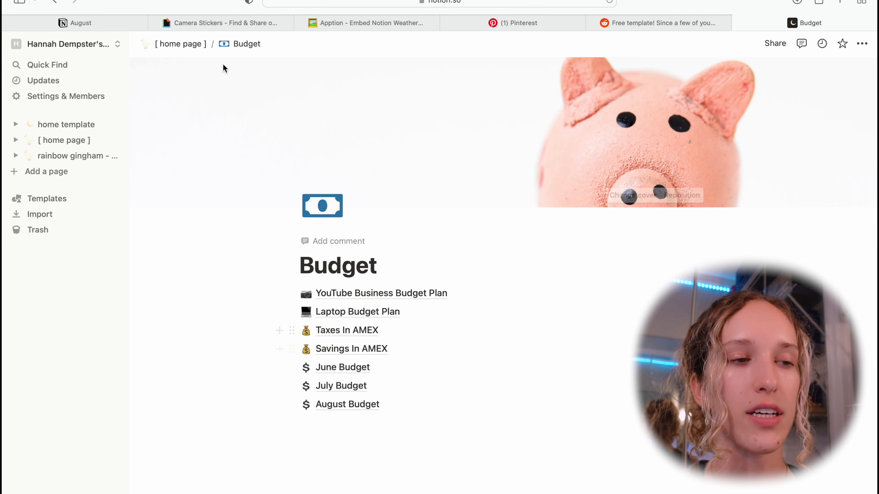
click(182, 44)
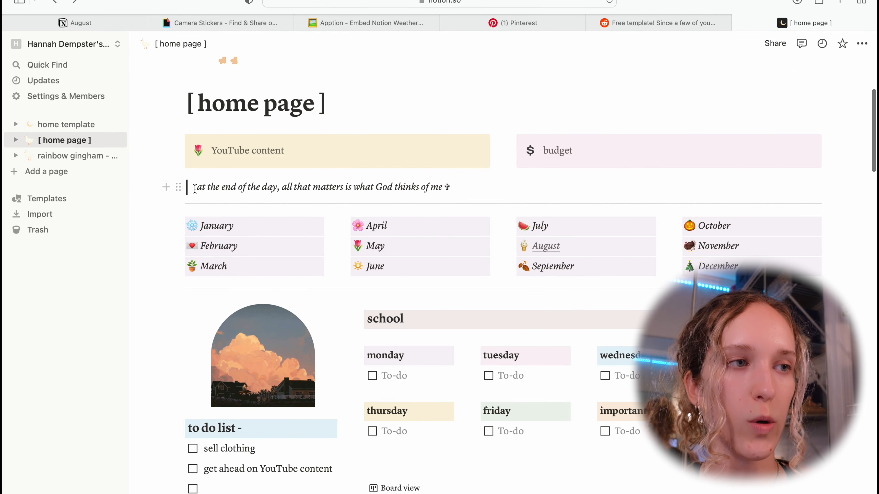
drag(197, 189, 456, 192)
click(227, 187)
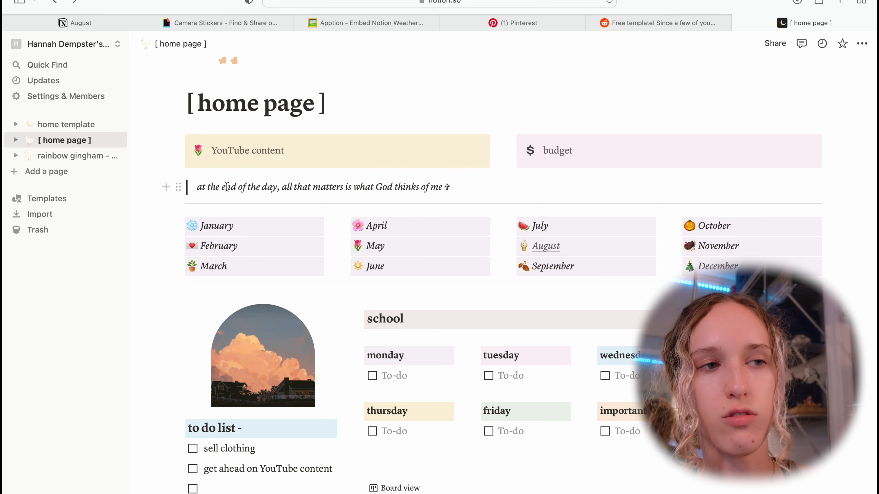